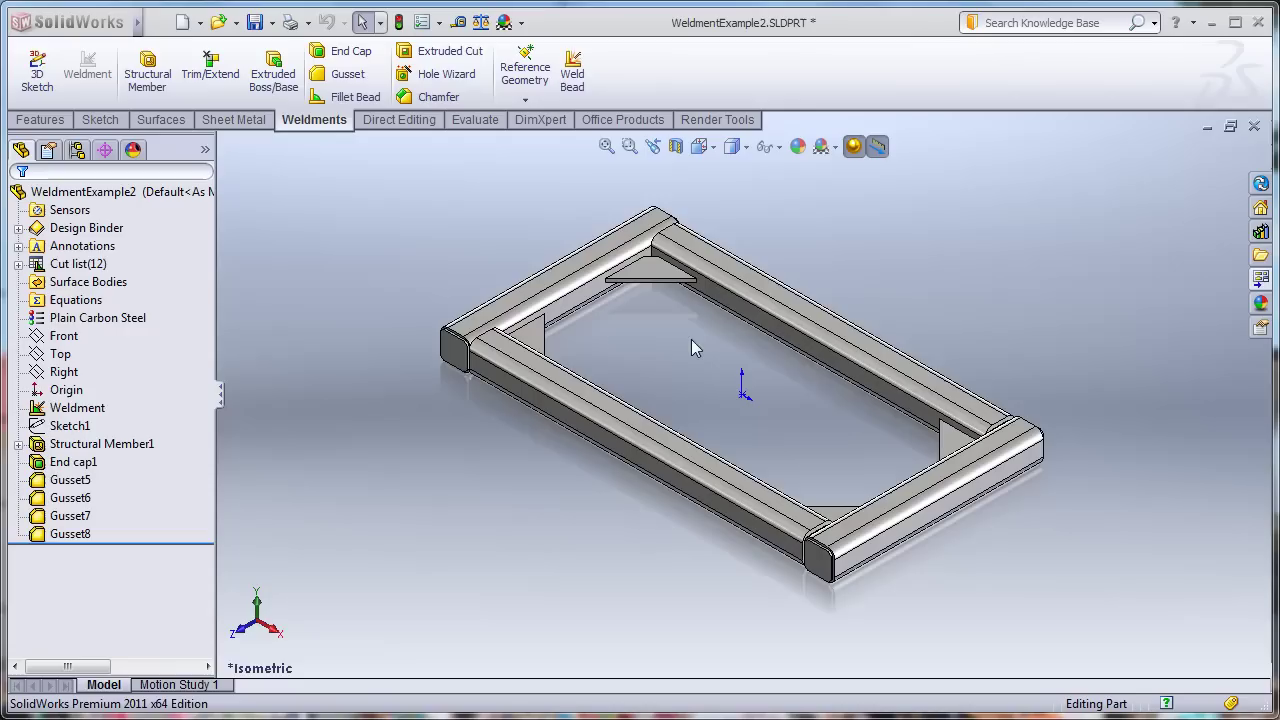
Start a weld bead at the frame corner with the end cap and set its size to 0.188 in.
left_click(629, 146)
left_click_drag(393, 242, 622, 437)
middle_click_drag(880, 338, 809, 376, "ctrl")
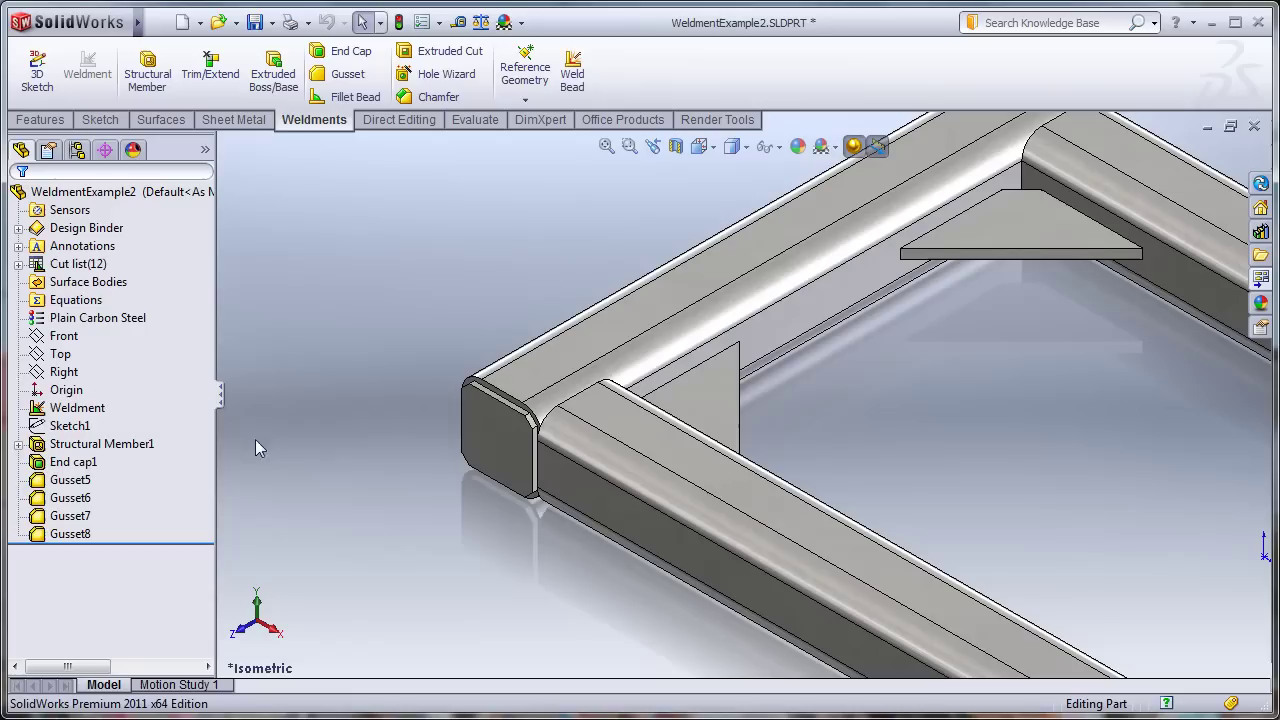
left_click(96, 288)
key("Escape")
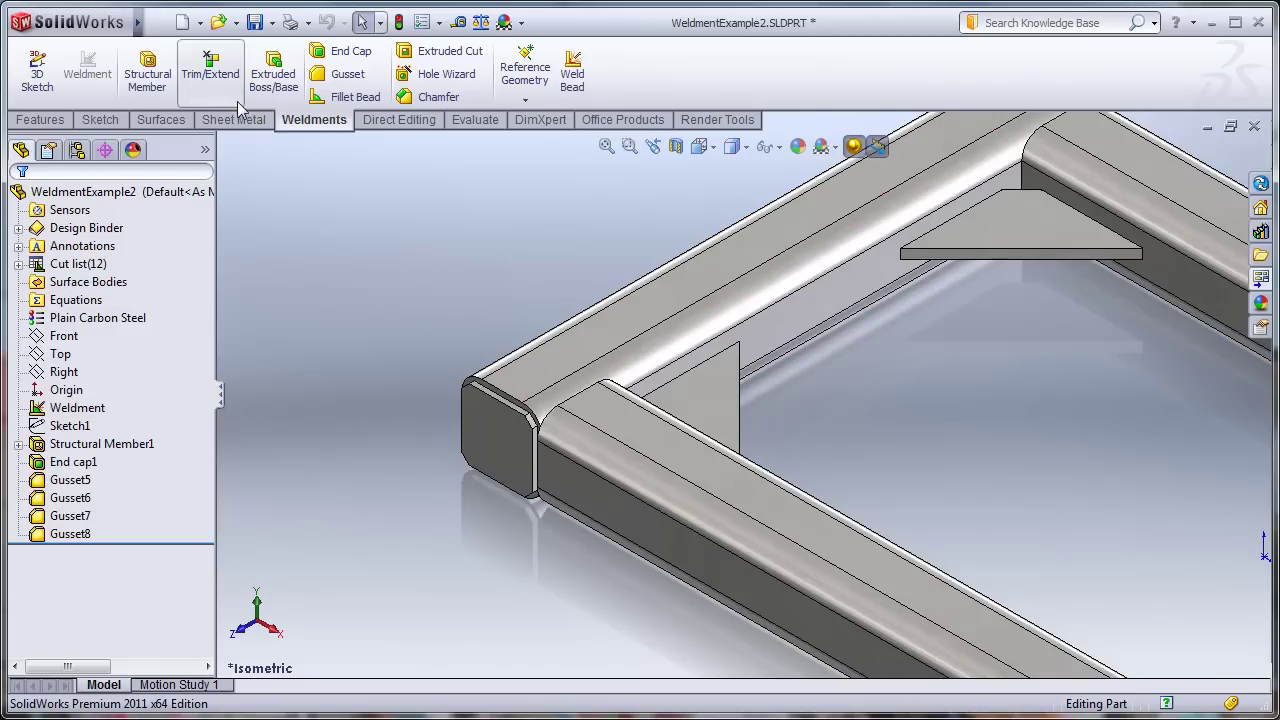
left_click(573, 75)
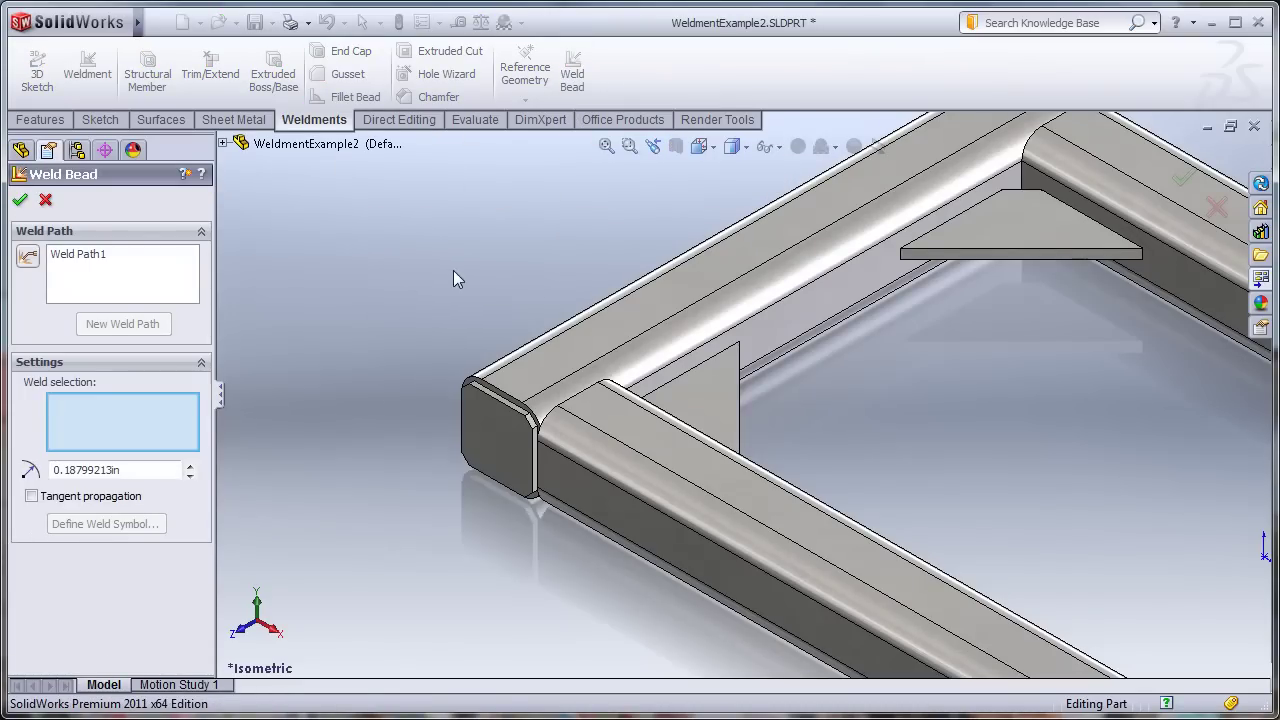
middle_click_drag(505, 309, 446, 294, "ctrl")
scroll(463, 375, "down", 1)
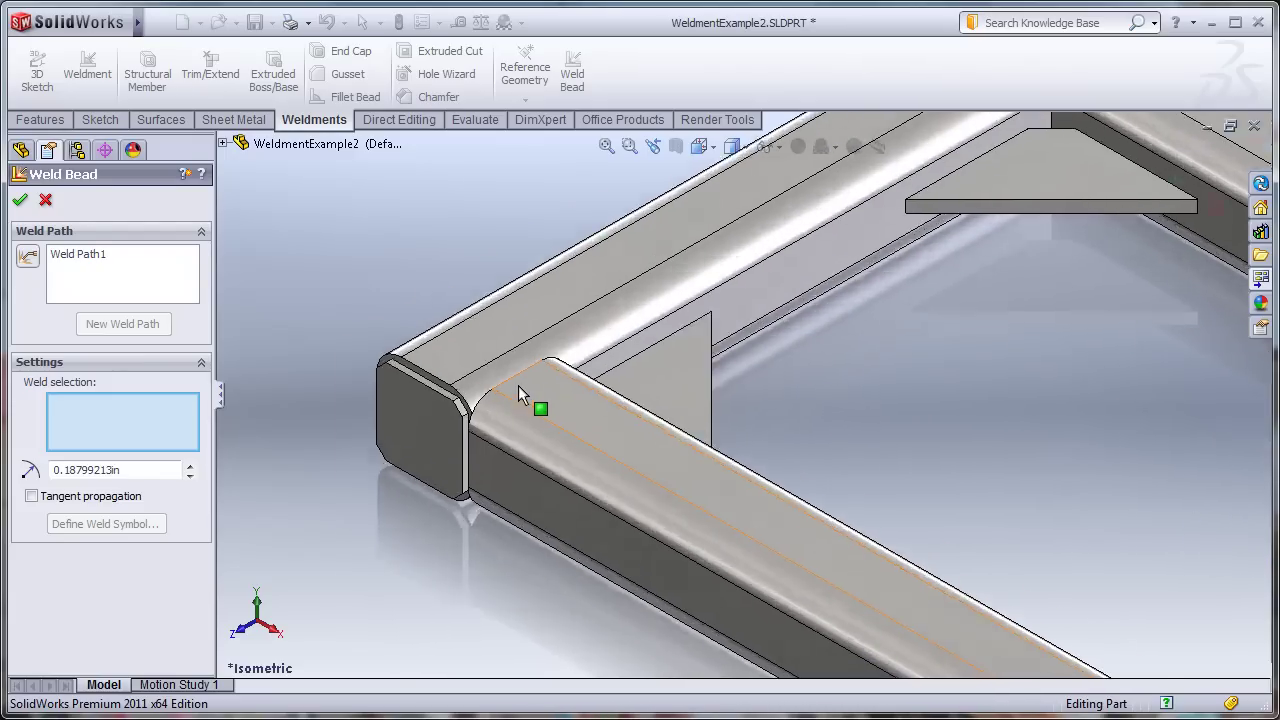
scroll(518, 385, "down", 2)
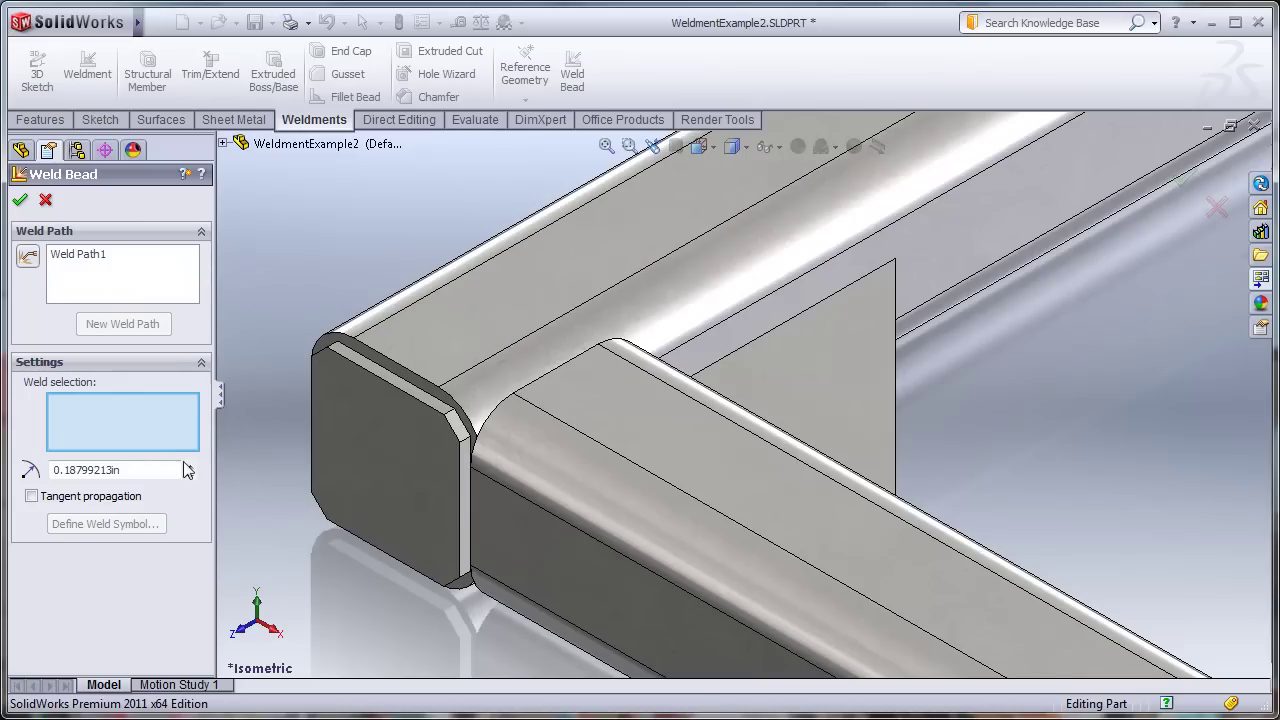
double_click(115, 470)
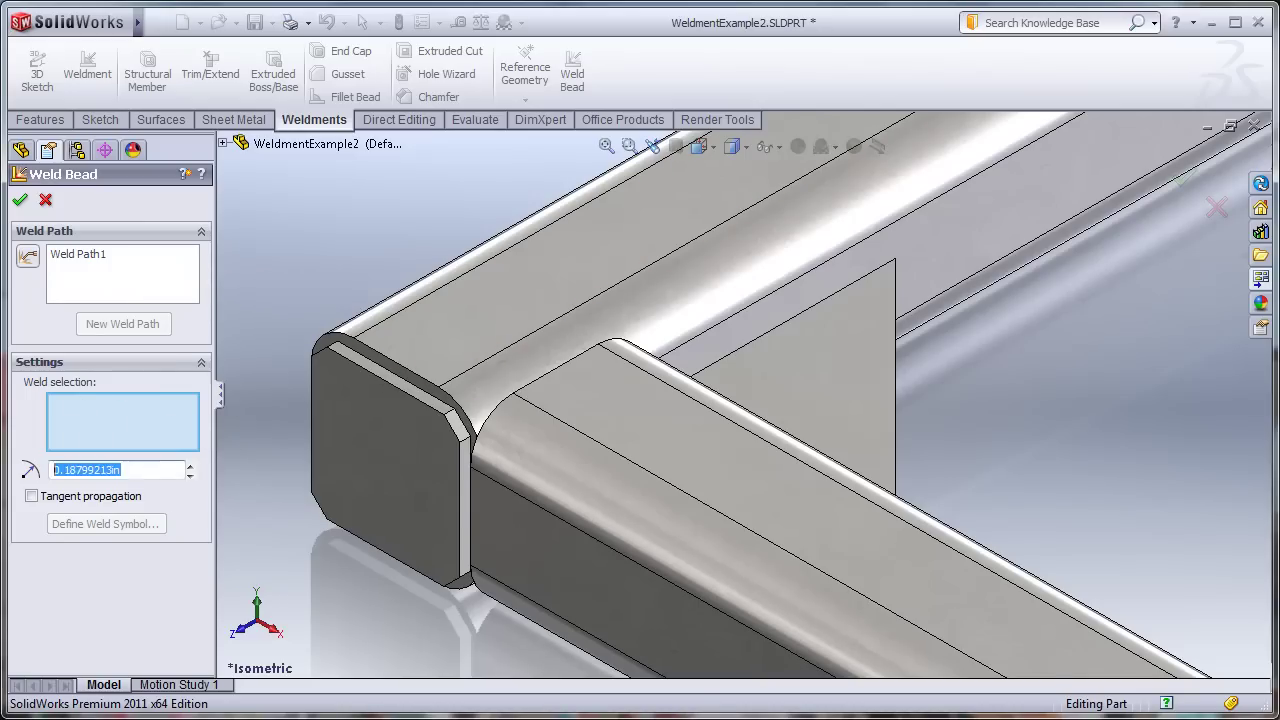
type(".1")
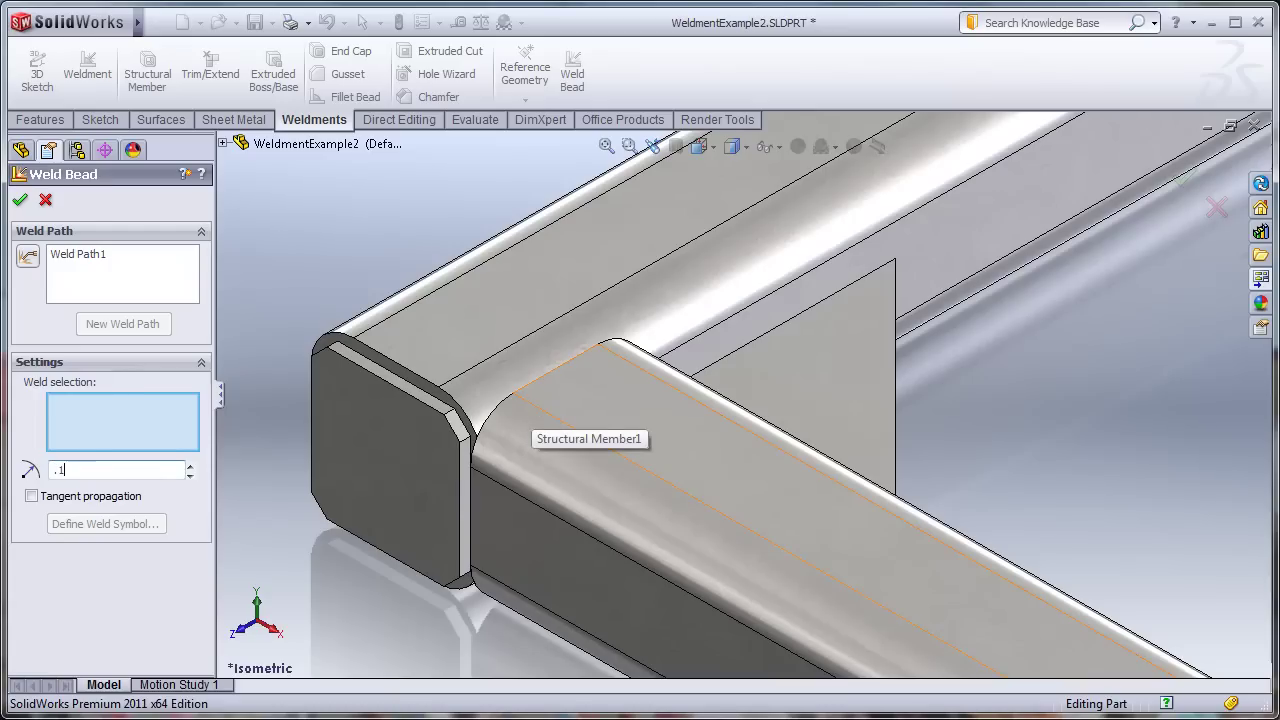
type("88")
key("Return")
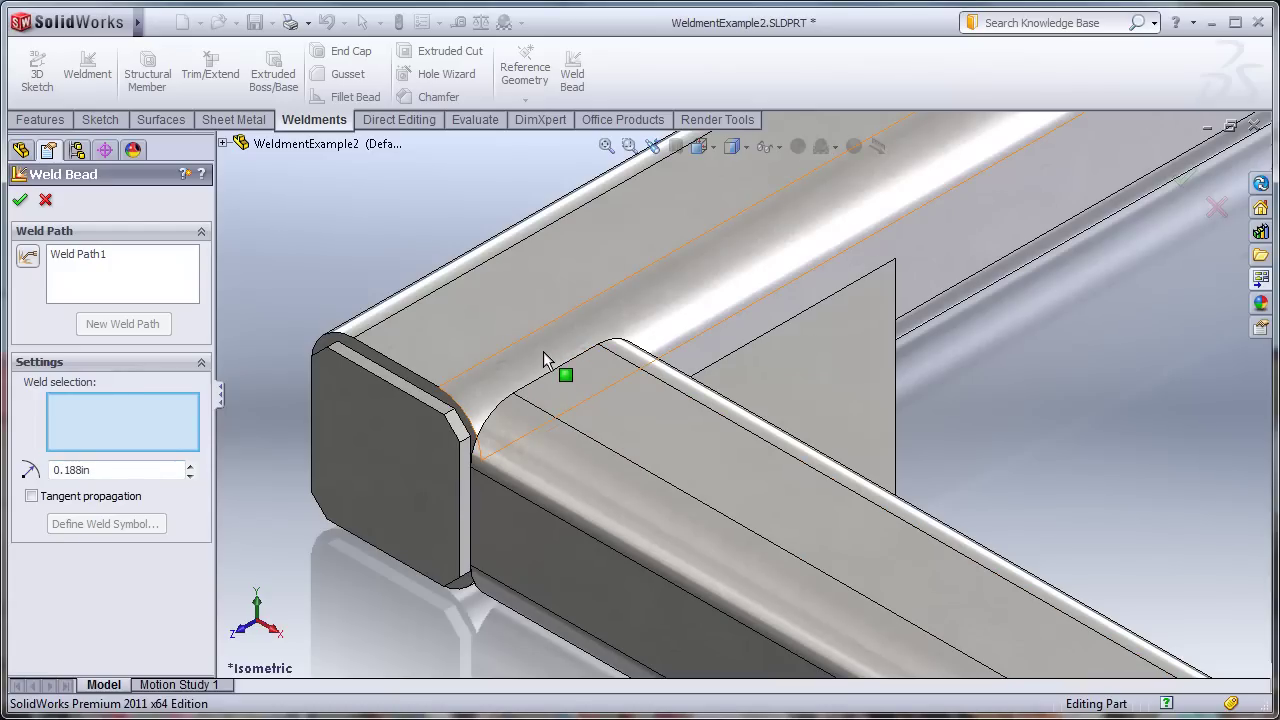
Select the adjoining faces of the two structural members as the weld path and enable tangent propagation.
left_click(545, 360)
left_click(639, 408)
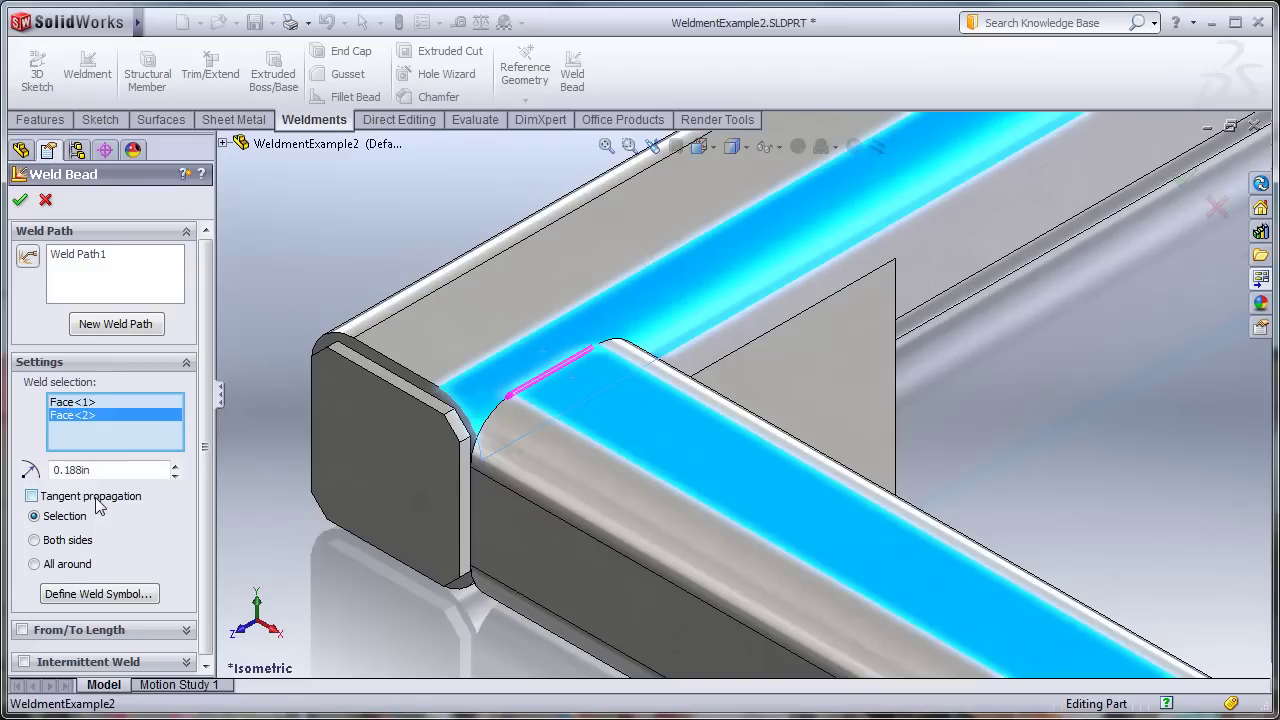
left_click(31, 496)
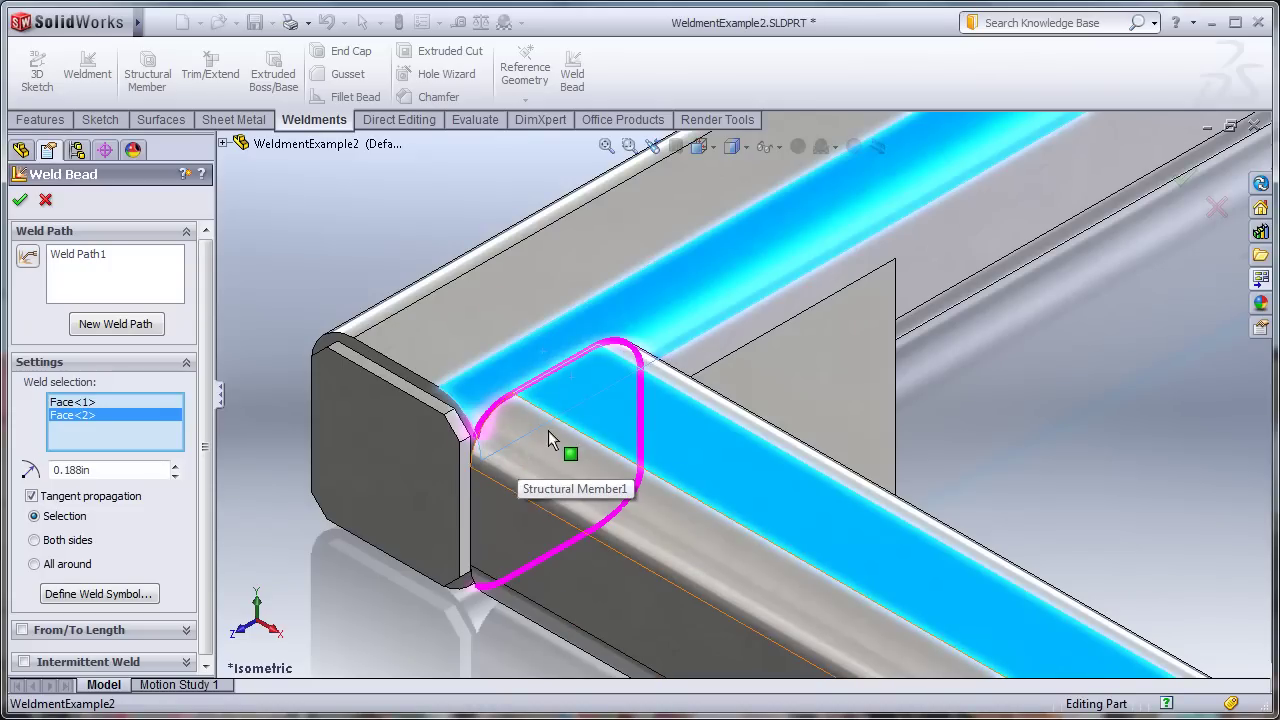
Try the All around option without tangent propagation, and return to Selection with tangent propagation.
scroll(595, 462, "down", 5)
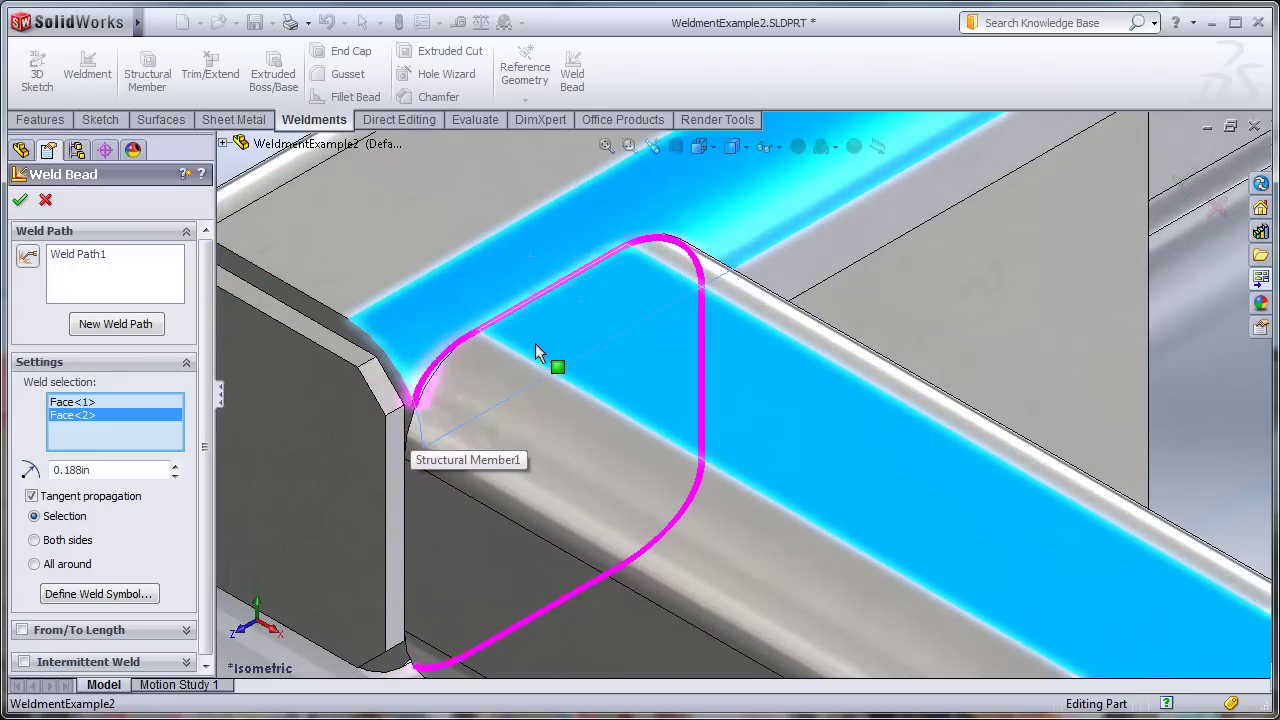
scroll(535, 343, "up", 3)
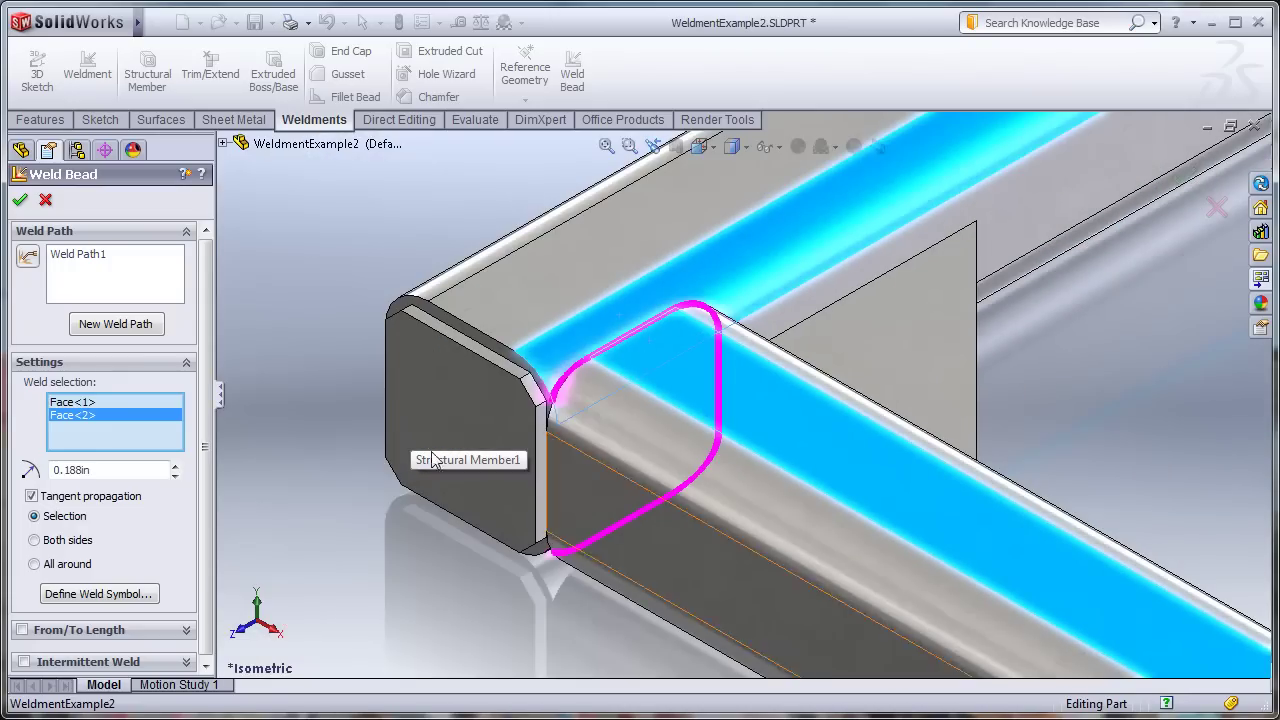
left_click(36, 564)
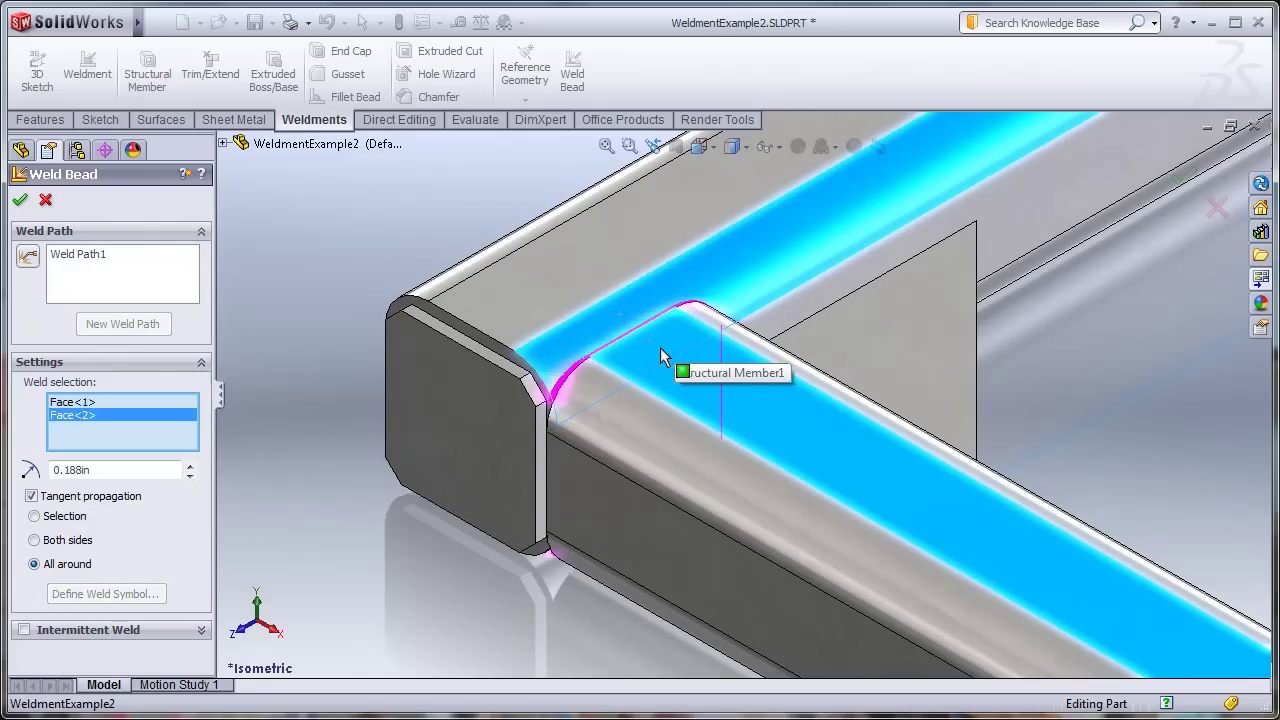
left_click(97, 500)
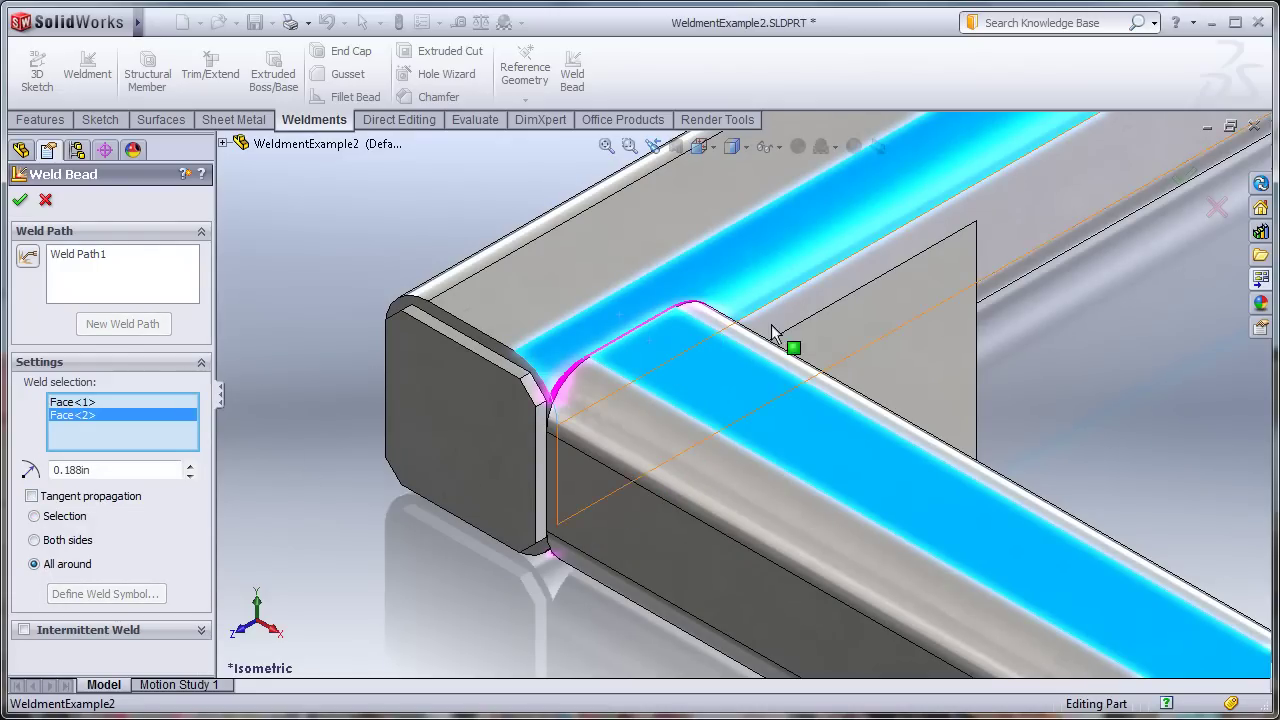
scroll(715, 351, "down", 2)
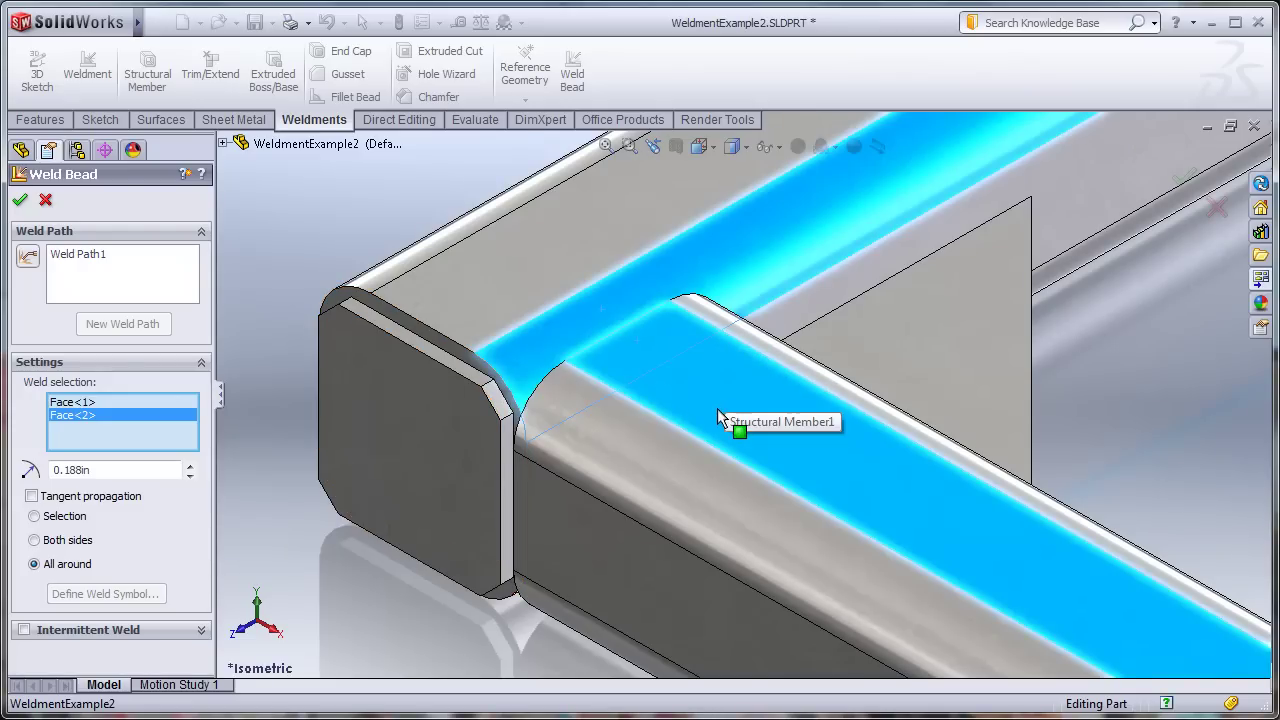
scroll(717, 408, "up", 1)
scroll(717, 408, "down", 1)
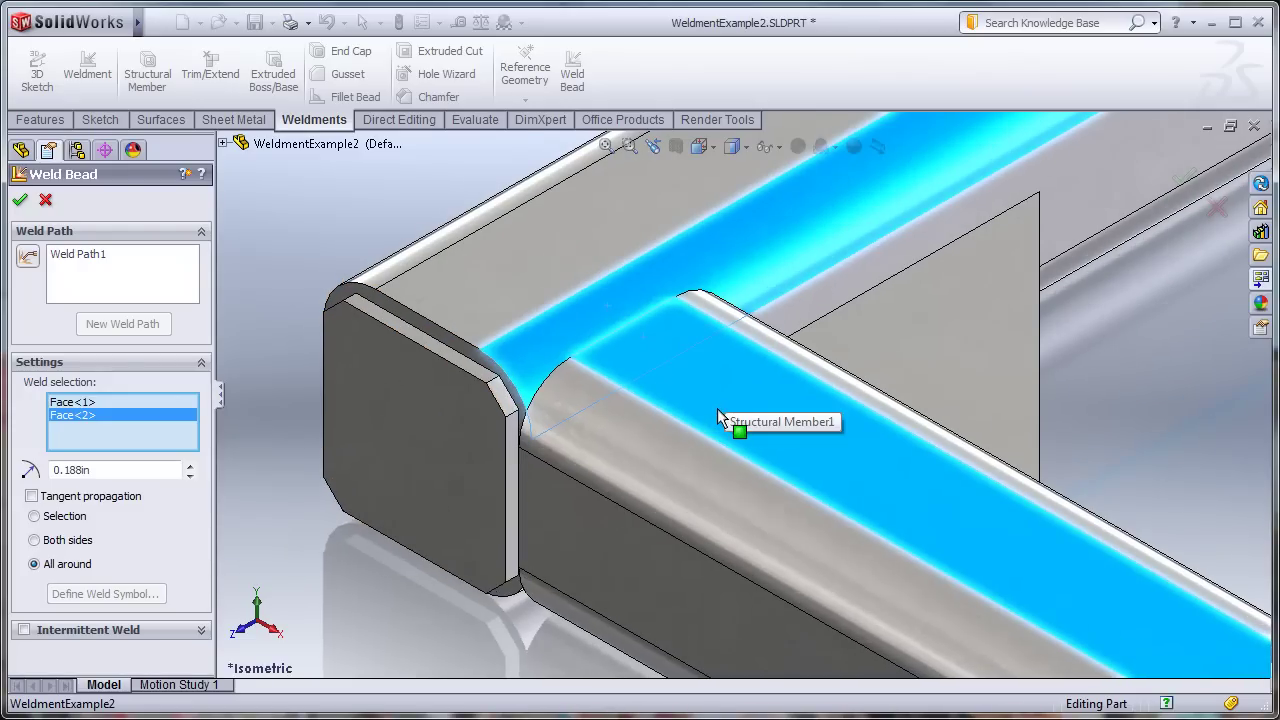
left_click(63, 516)
left_click(120, 496)
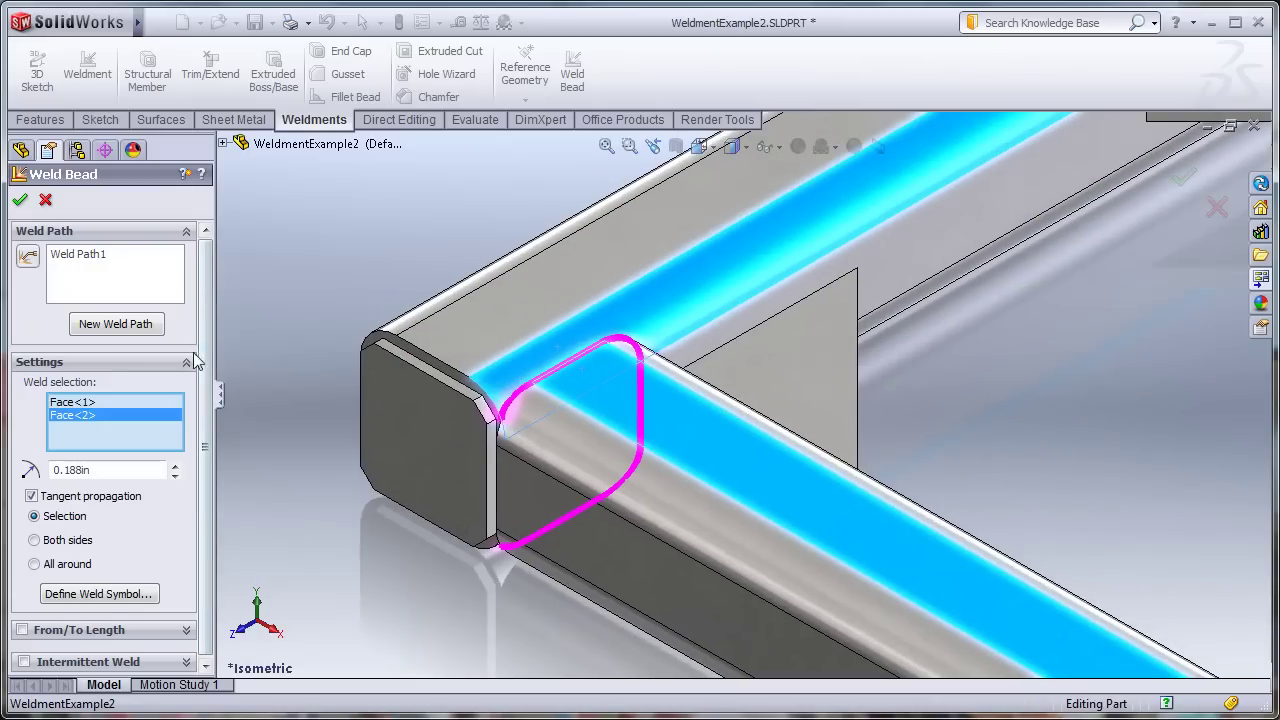
Examine the ANSI weld symbols available in the bead's weld symbol definition, such as J Groove, Plug or Slot and Seam, without changing it.
left_click(128, 594)
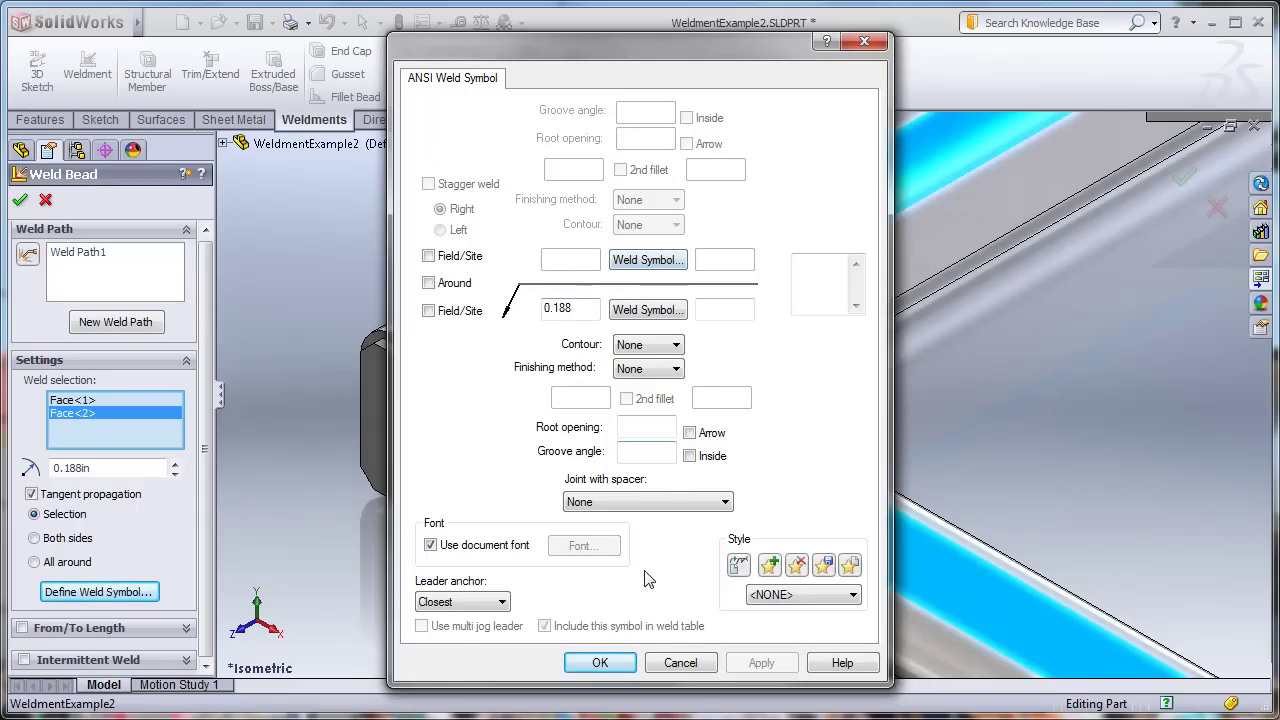
left_click(644, 262)
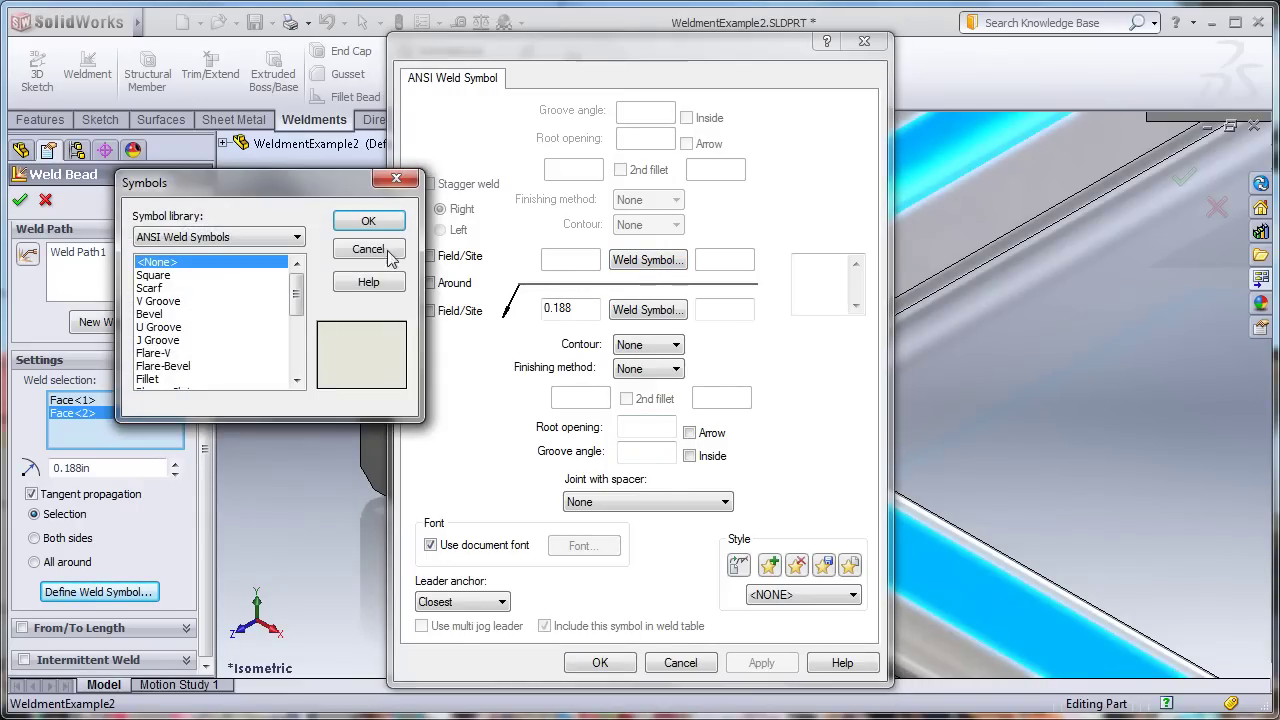
left_click_drag(383, 197, 696, 229)
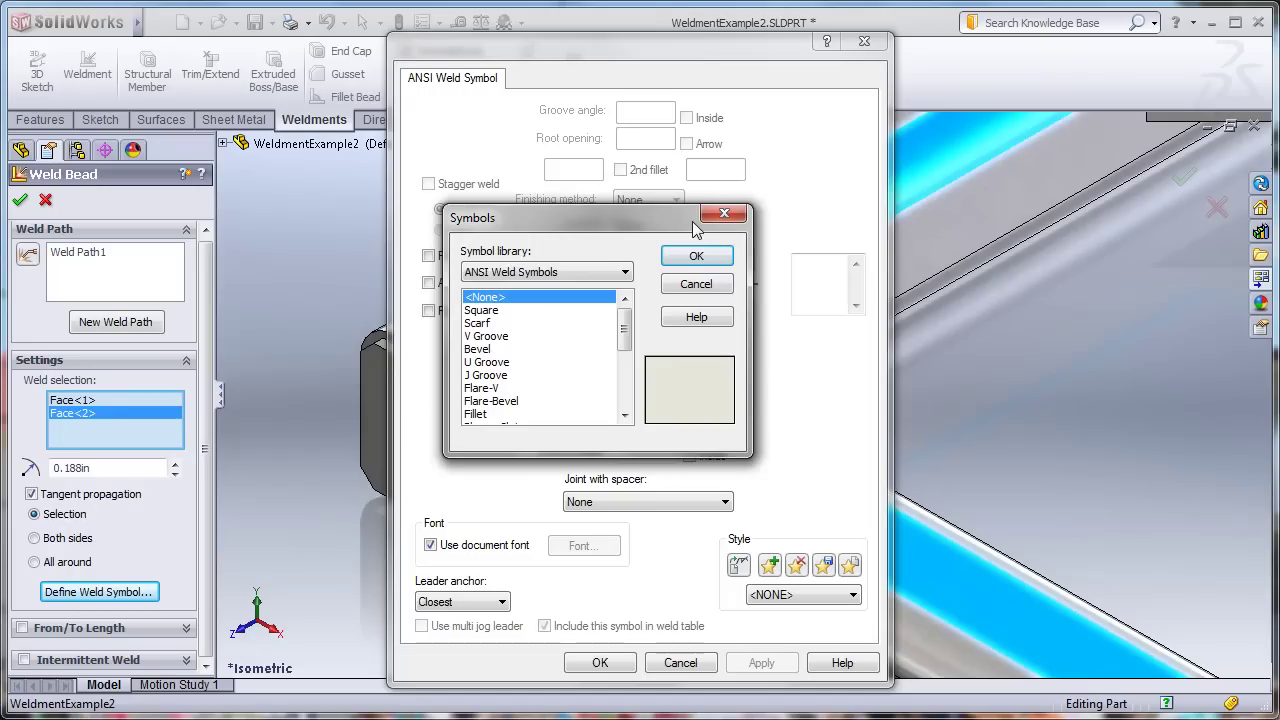
left_click(486, 310)
left_click(482, 349)
left_click(484, 374)
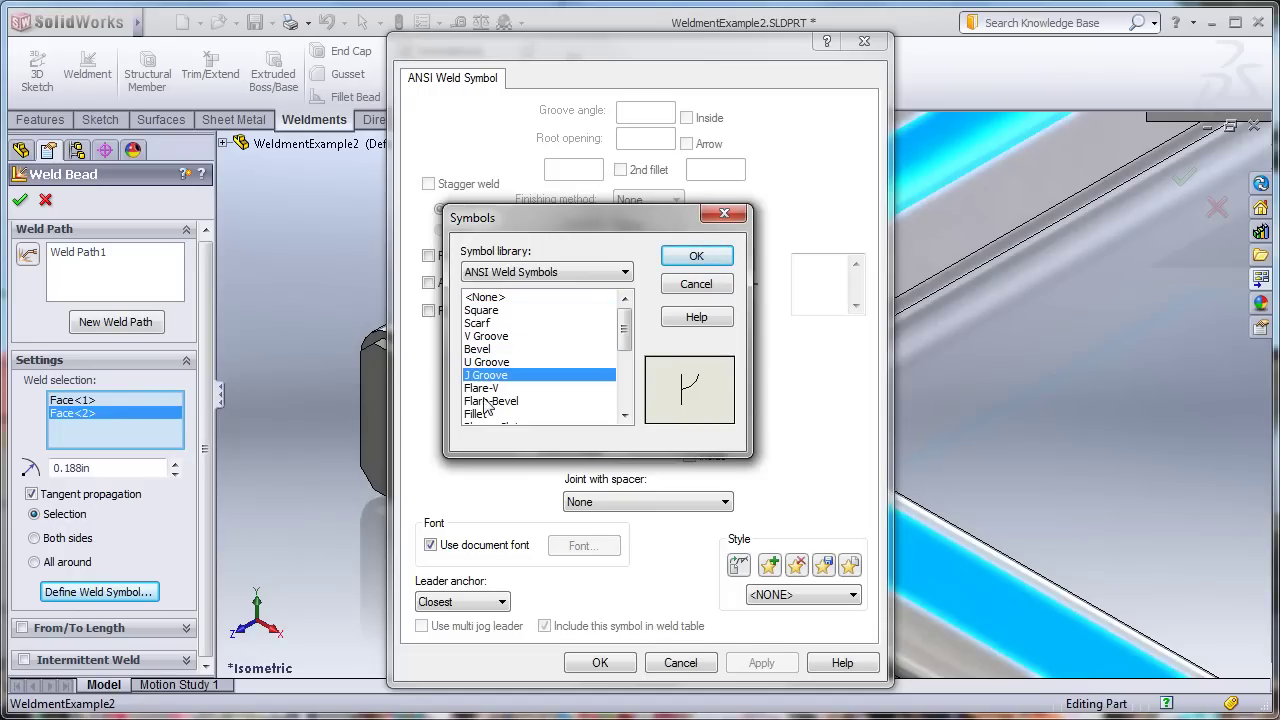
left_click(489, 401)
scroll(511, 372, "down", 2)
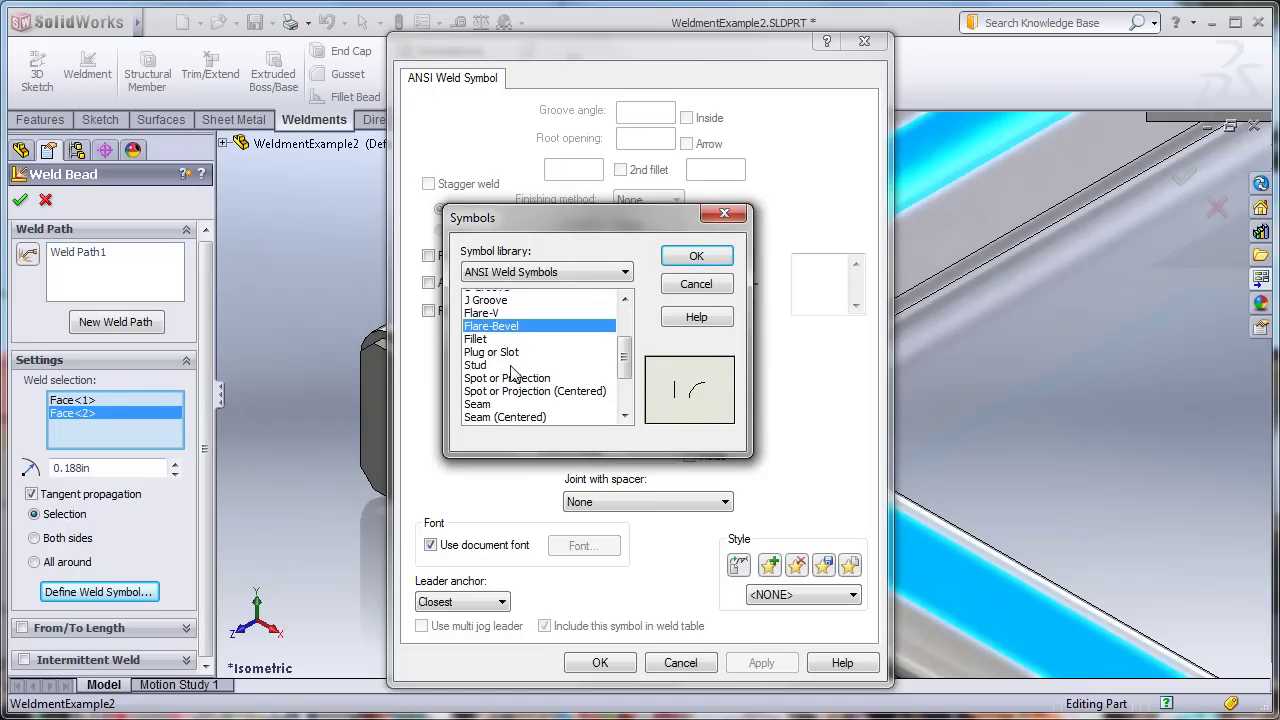
left_click(497, 350)
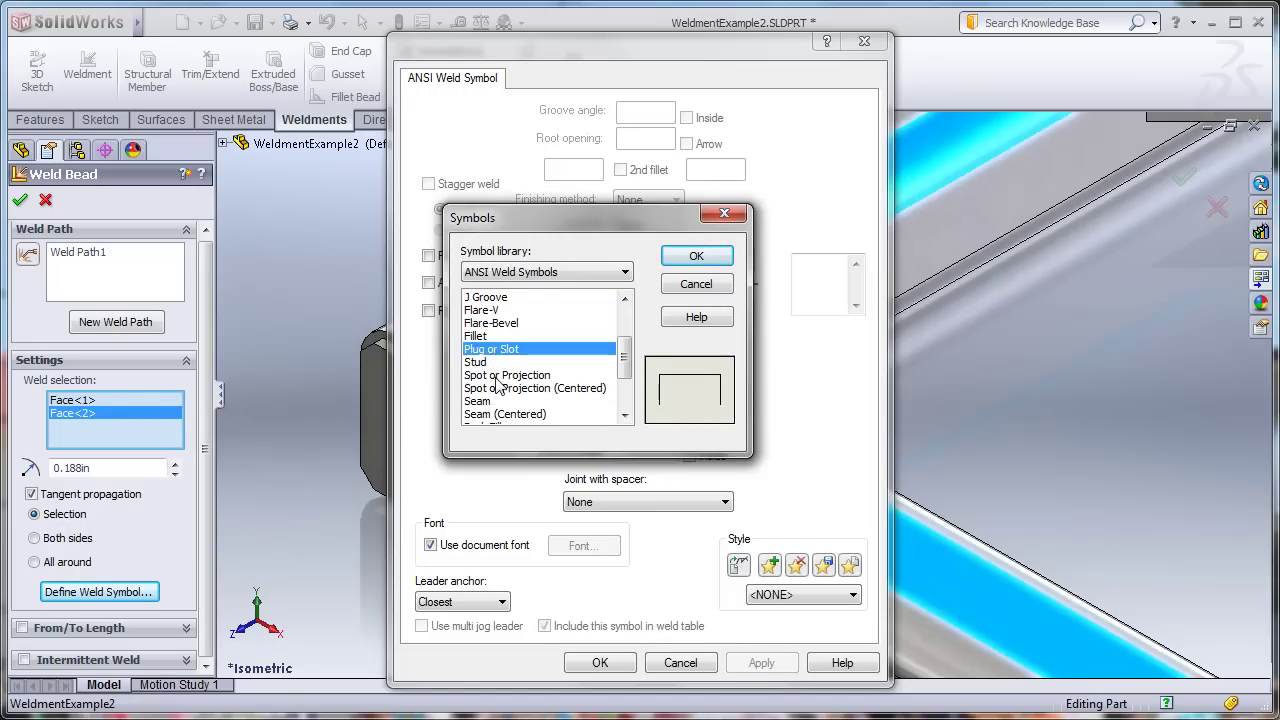
left_click(487, 324)
left_click(490, 311)
left_click(491, 299)
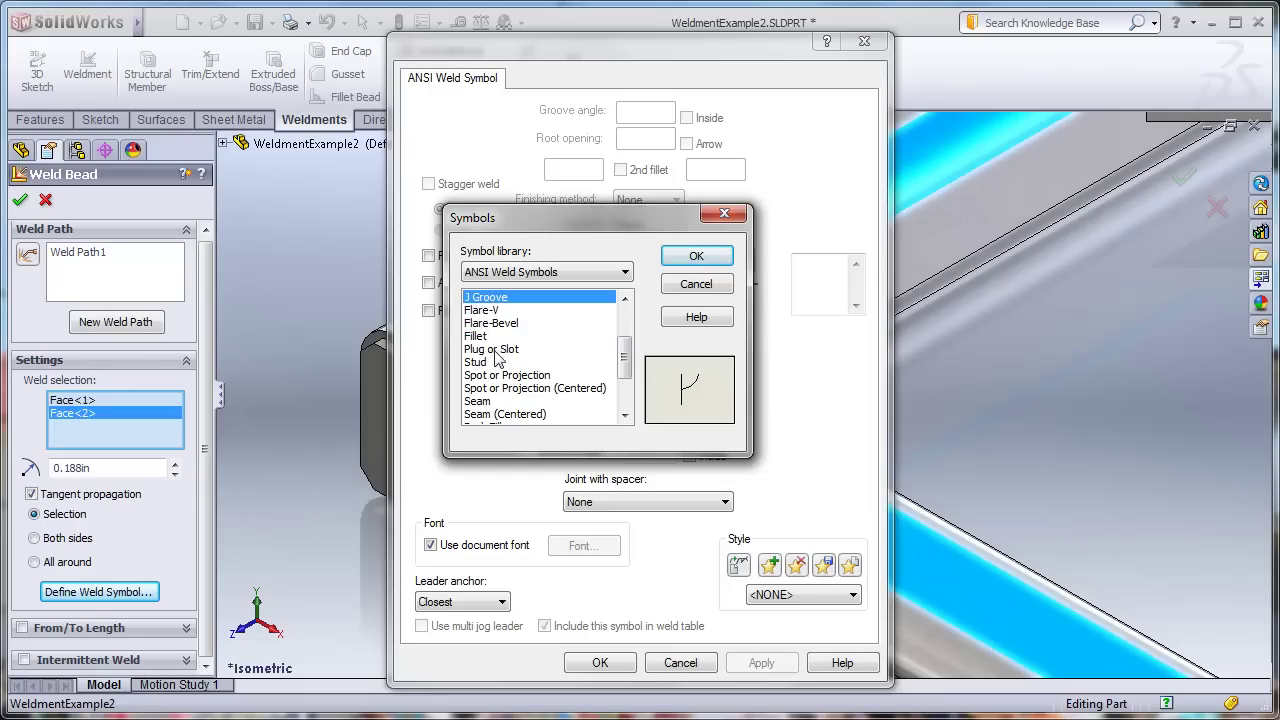
left_click(494, 388)
scroll(549, 370, "down", 2)
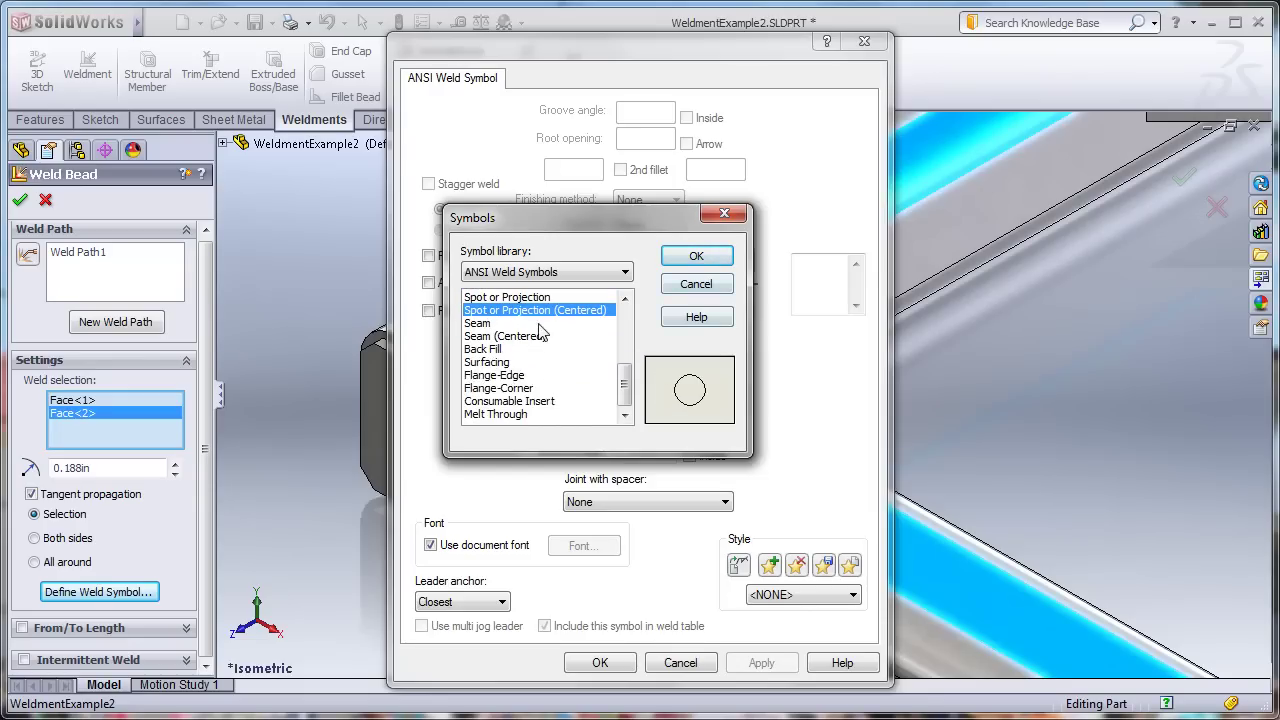
left_click(488, 324)
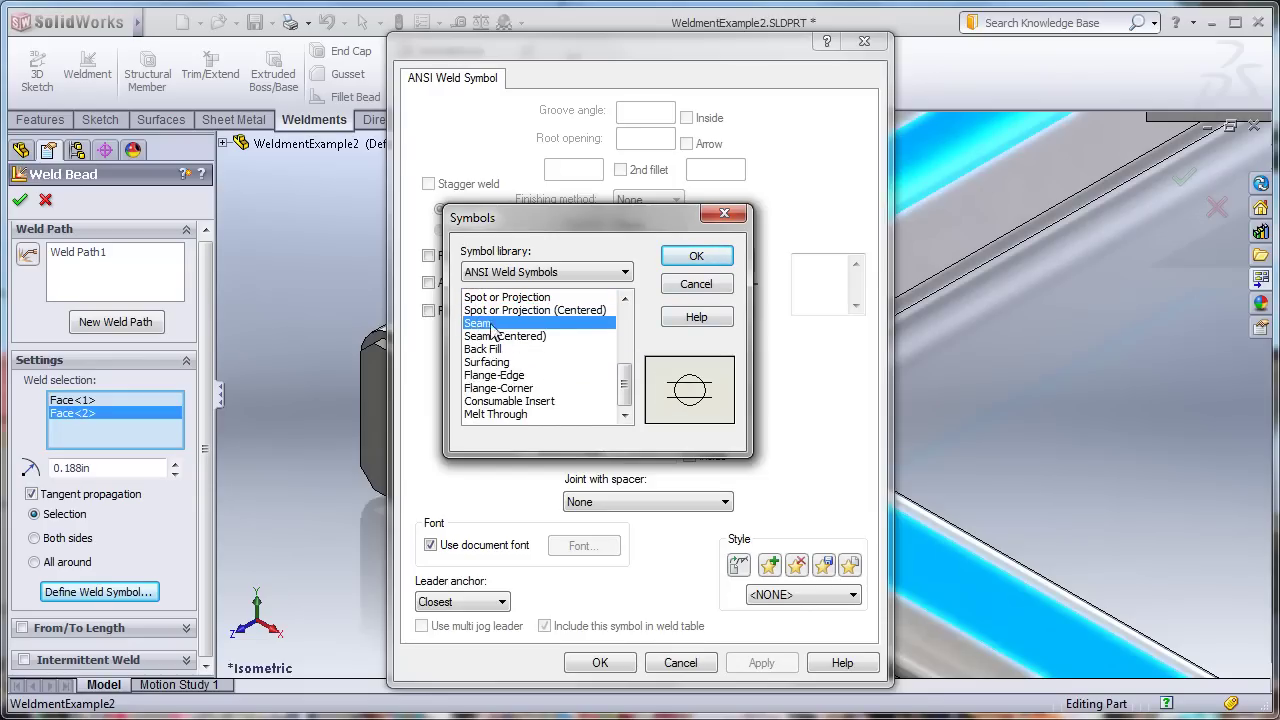
left_click(703, 284)
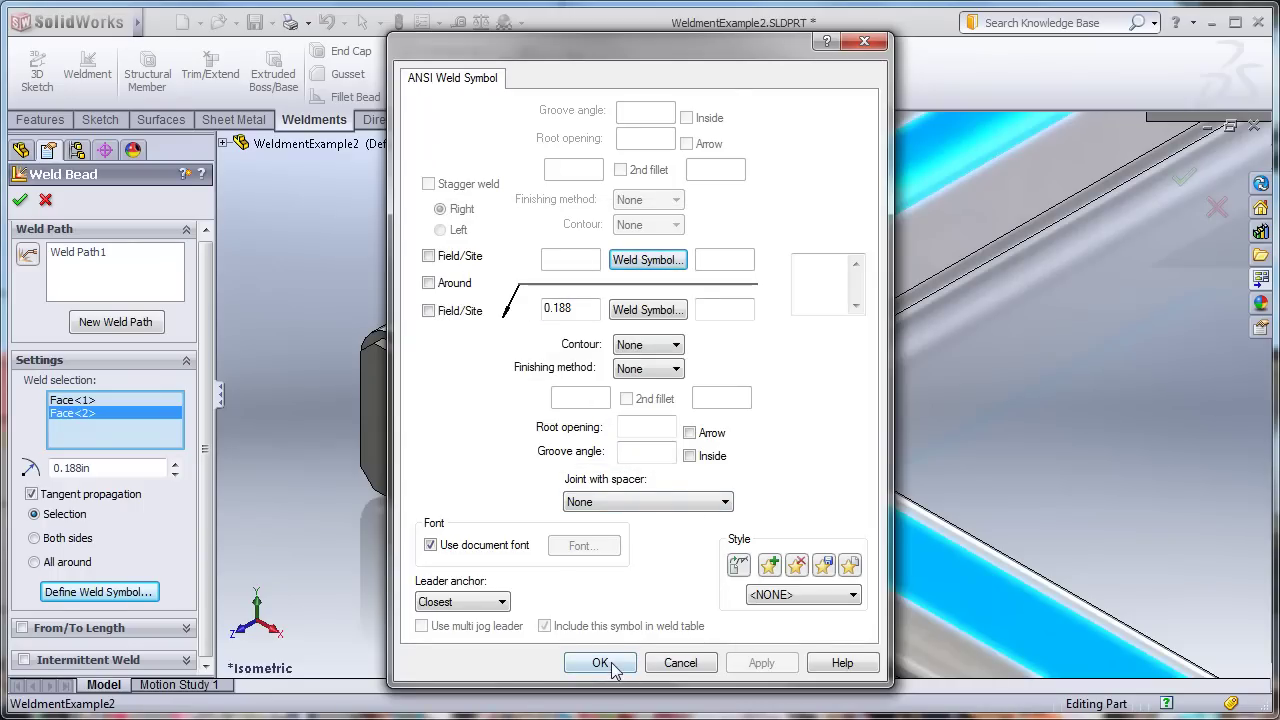
left_click(678, 663)
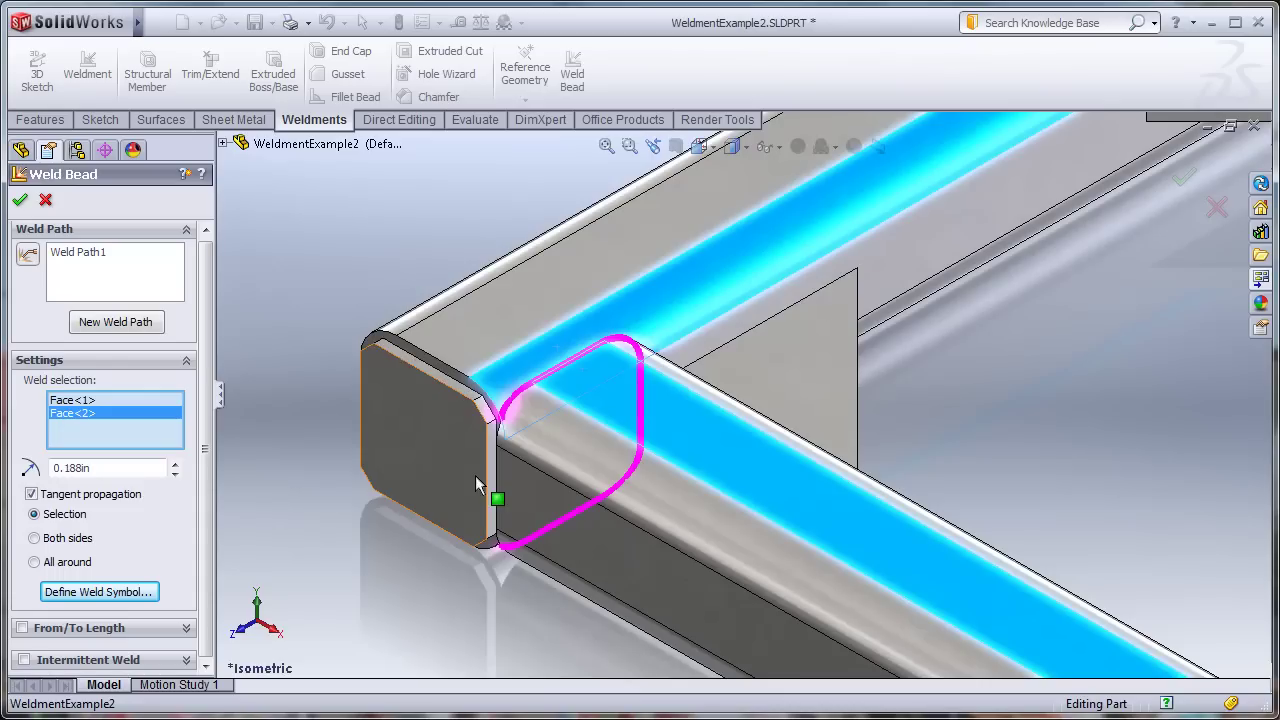
Create the weld bead between the two members and examine it around the corner joint.
left_click(20, 199)
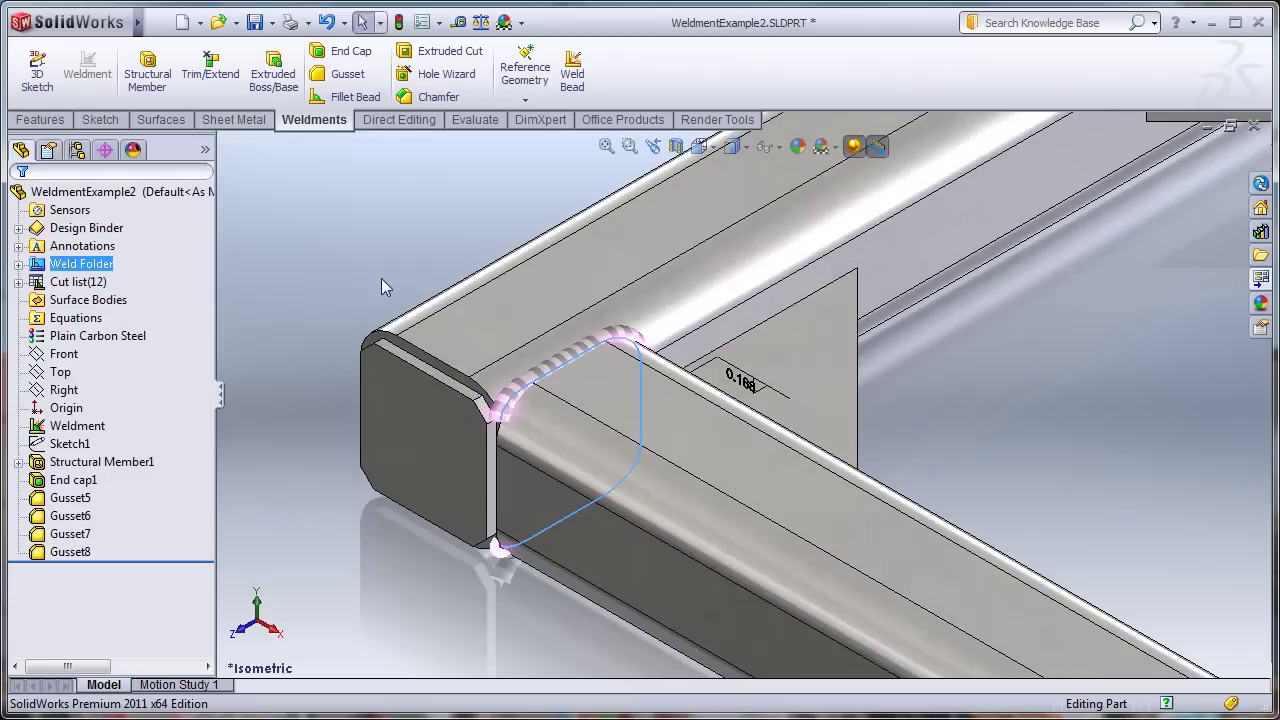
left_click(382, 200)
middle_click_drag(481, 283, 462, 286, "ctrl")
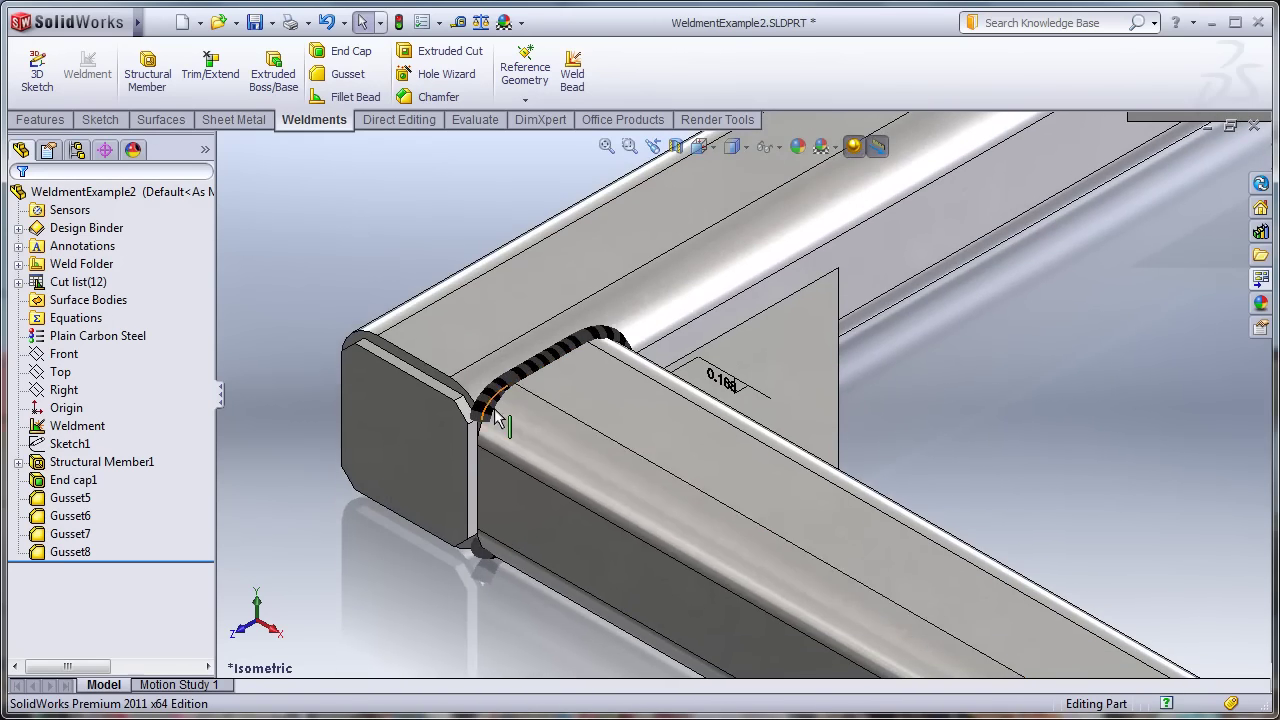
scroll(452, 428, "down", 3)
middle_click_drag(657, 406, 671, 373)
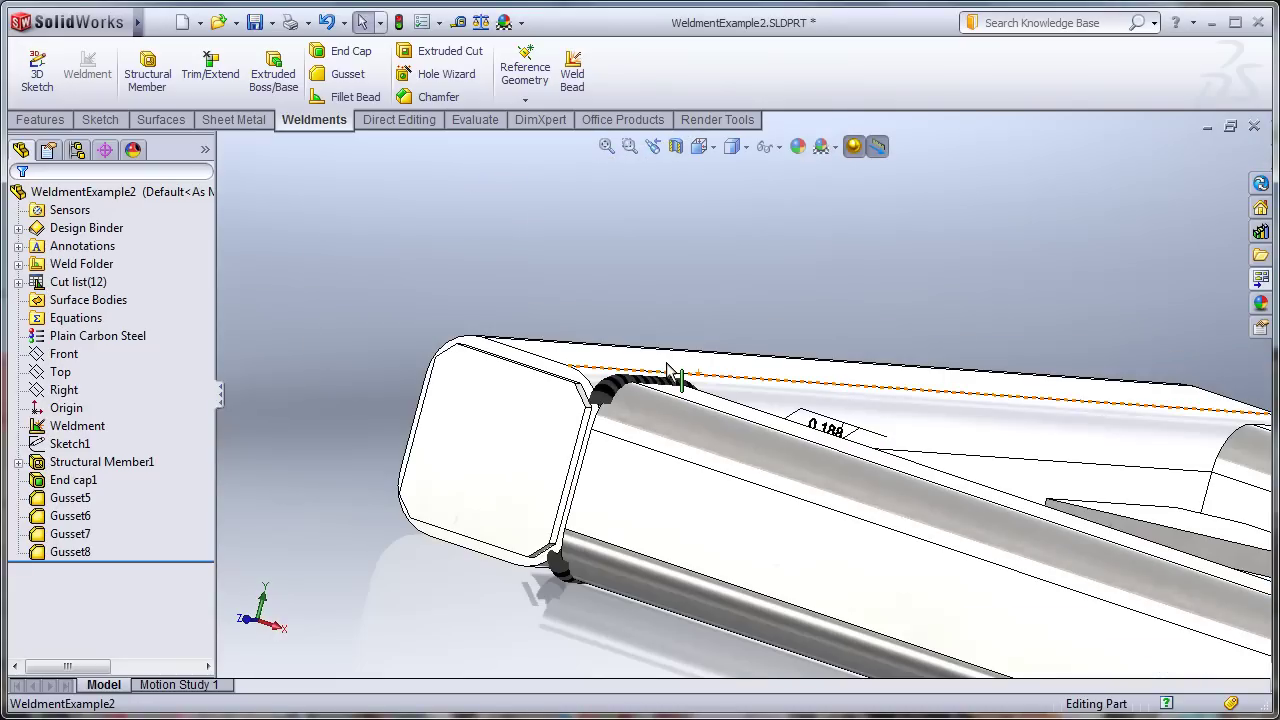
middle_click_drag(620, 519, 607, 391)
middle_click_drag(622, 254, 774, 351, "ctrl")
Reposition the weld symbol annotation near the corner joint and deselect it.
left_click_drag(776, 356, 375, 298)
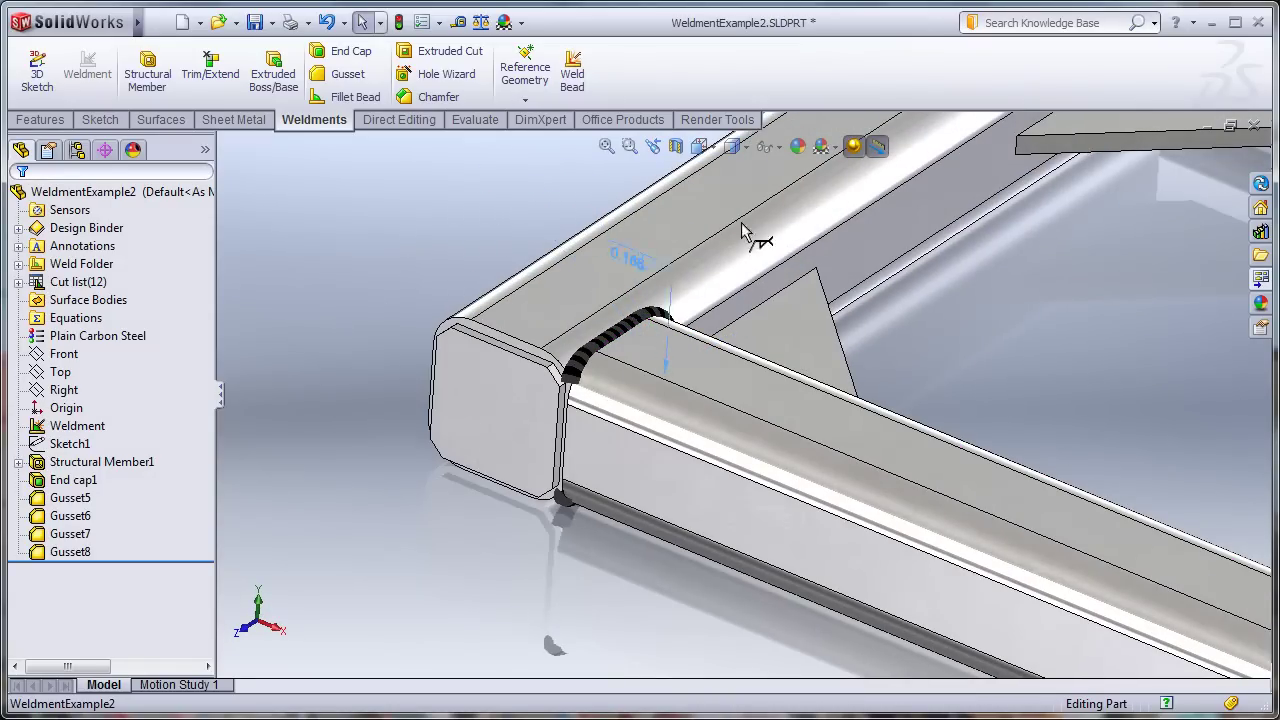
middle_click_drag(891, 277, 790, 287)
left_click(349, 254)
Start a weld bead between the structural member's end face and the upper edge face of its end cap.
scroll(470, 380, "down", 3)
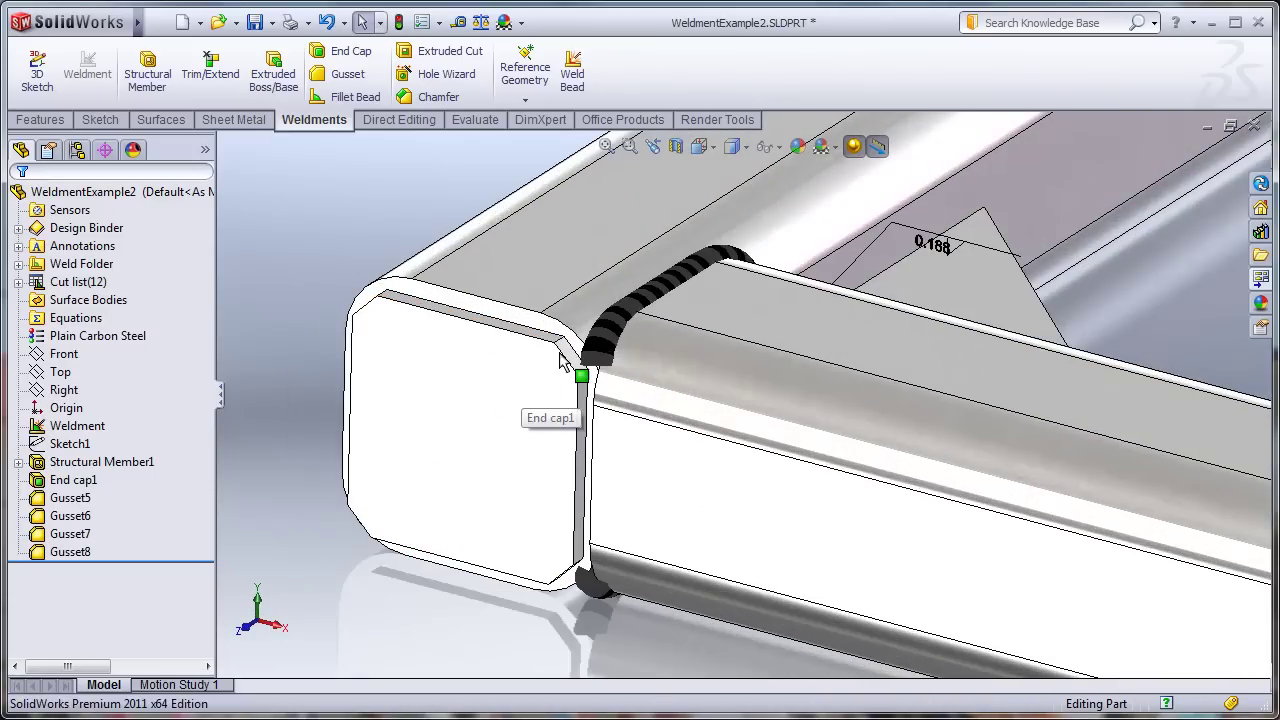
middle_click_drag(569, 338, 562, 325, "ctrl")
scroll(562, 325, "up", 1)
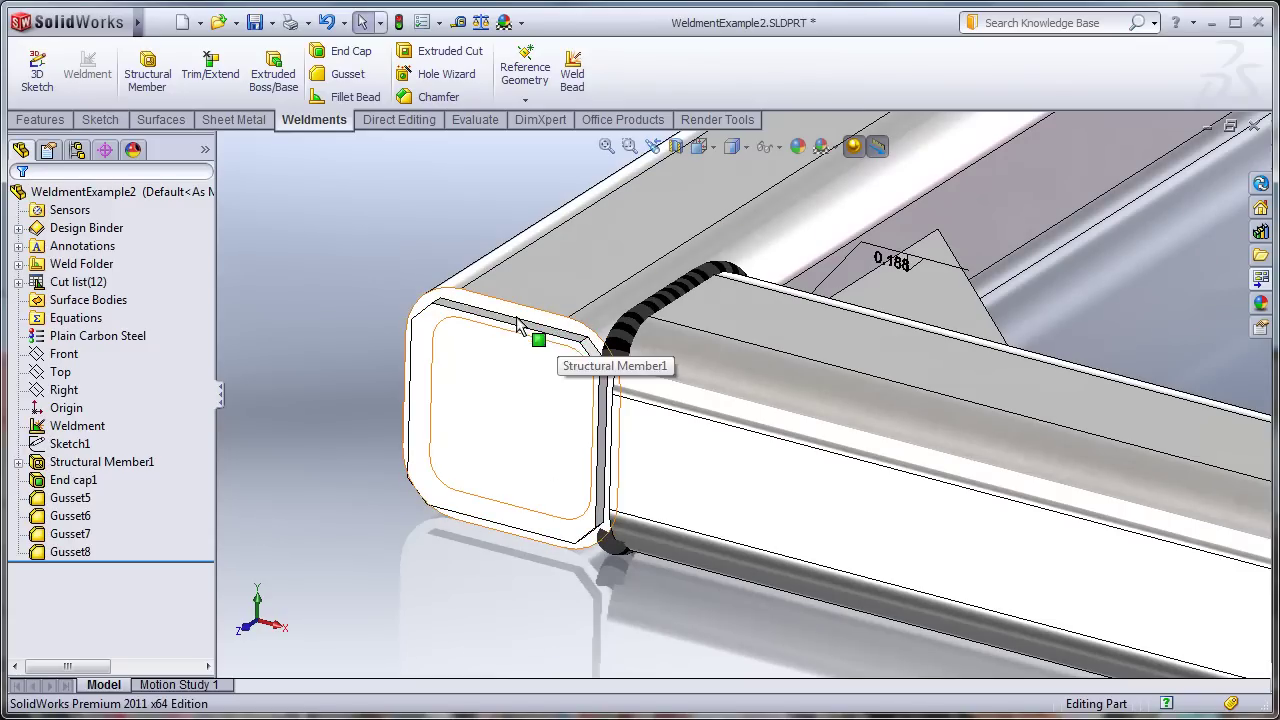
left_click(572, 72)
scroll(580, 390, "down", 2)
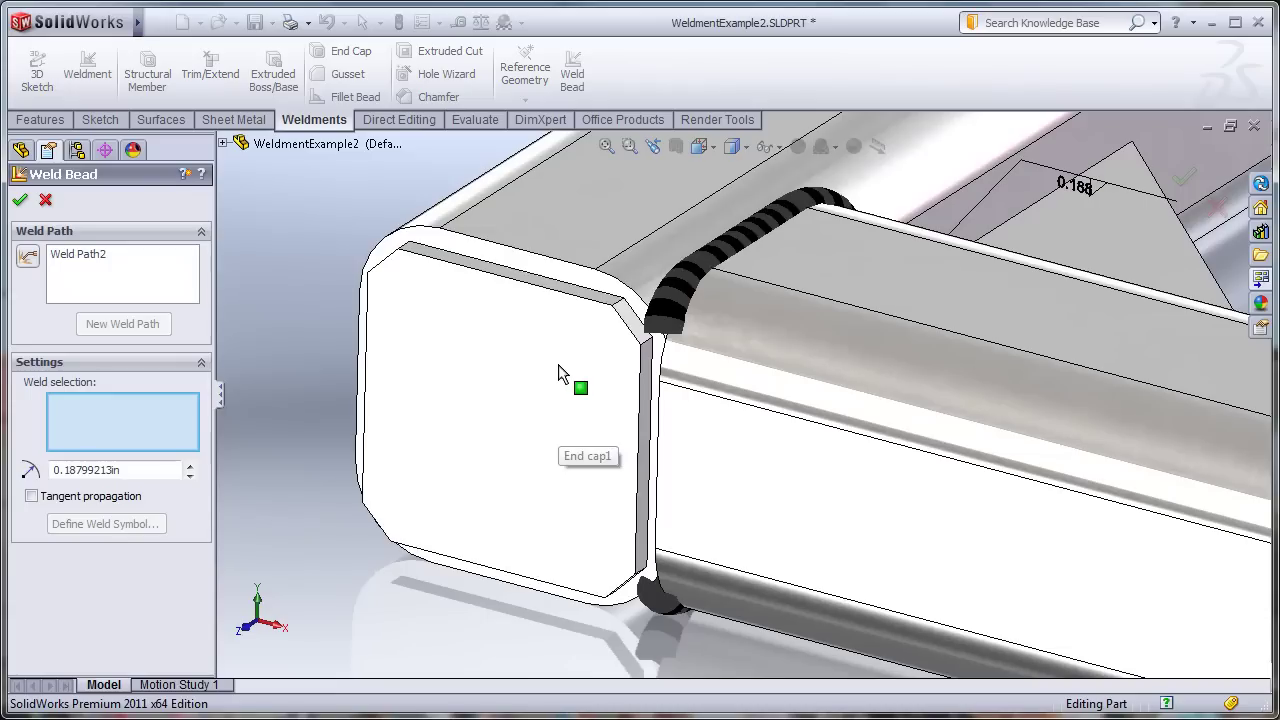
left_click(526, 265)
scroll(545, 287, "down", 2)
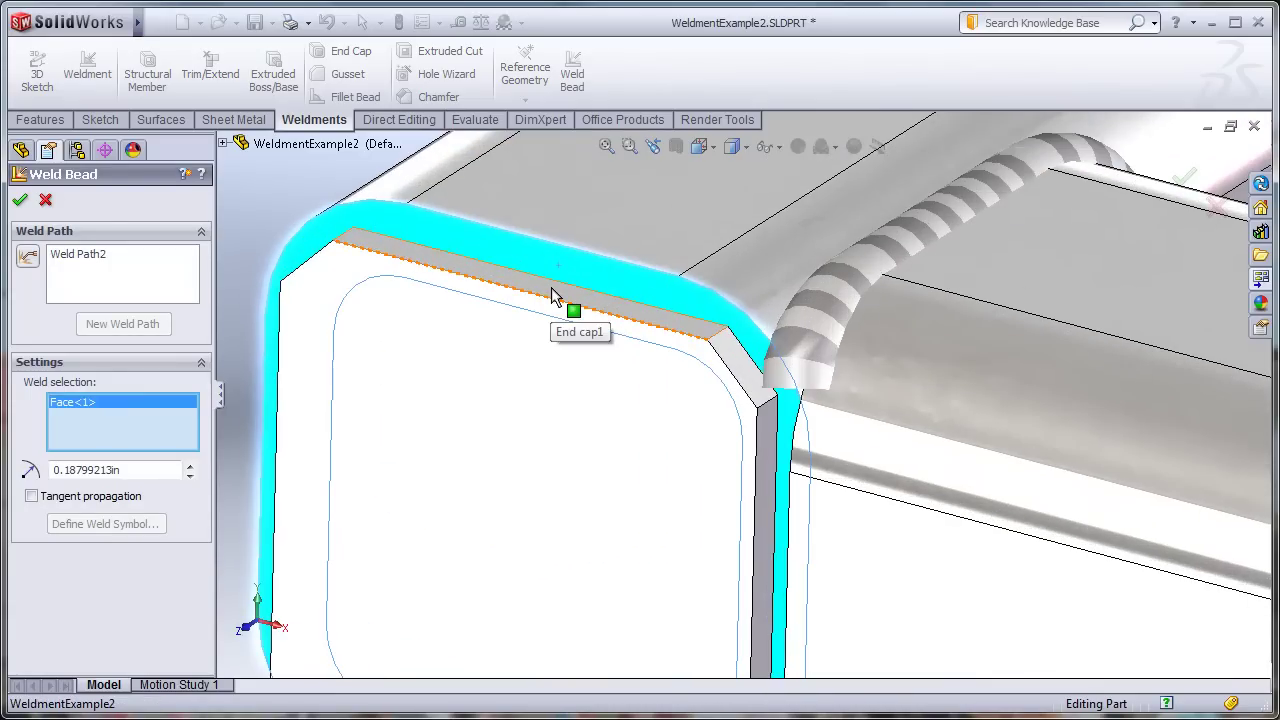
left_click(551, 287)
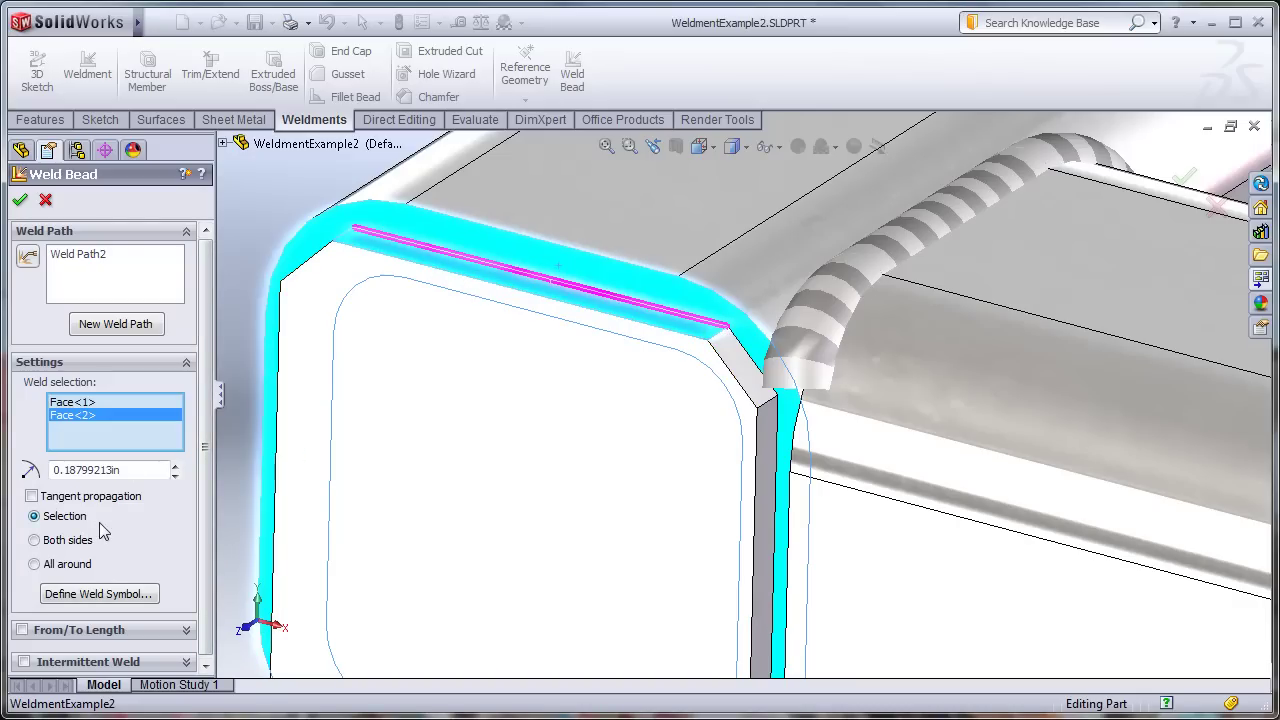
Run the end cap weld All around without tangent propagation and create the bead.
left_click(96, 497)
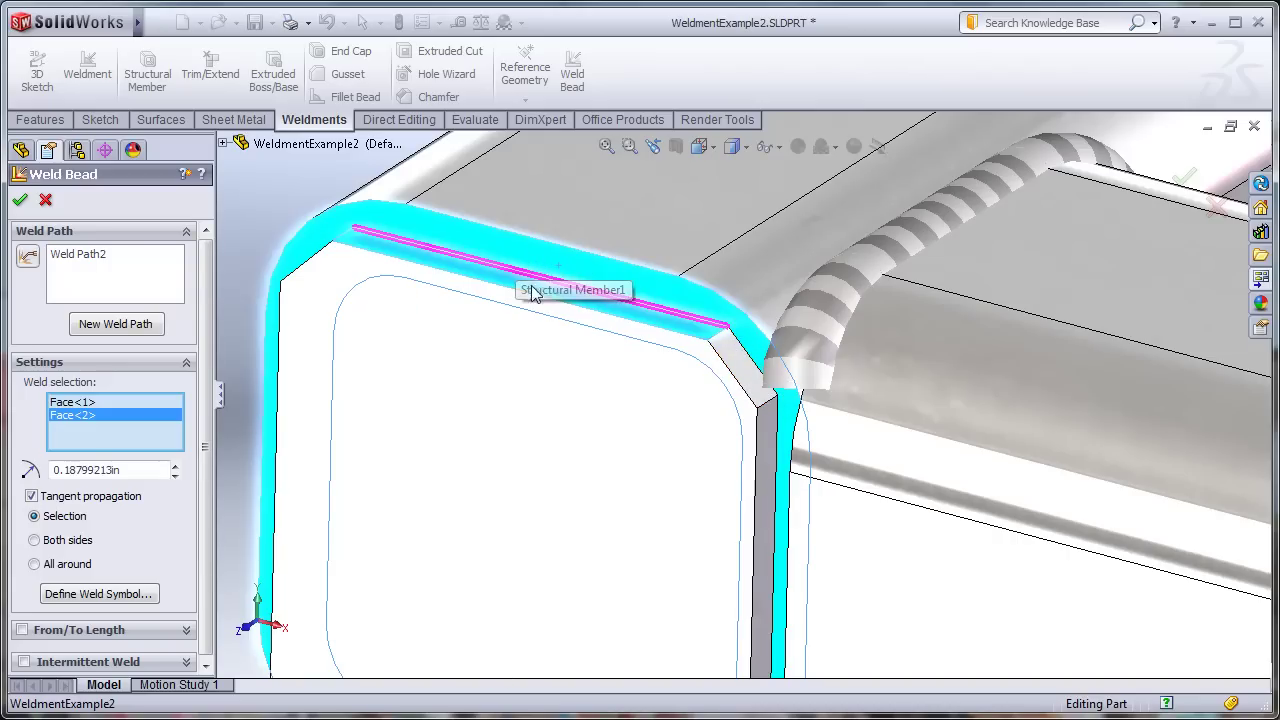
left_click(55, 499)
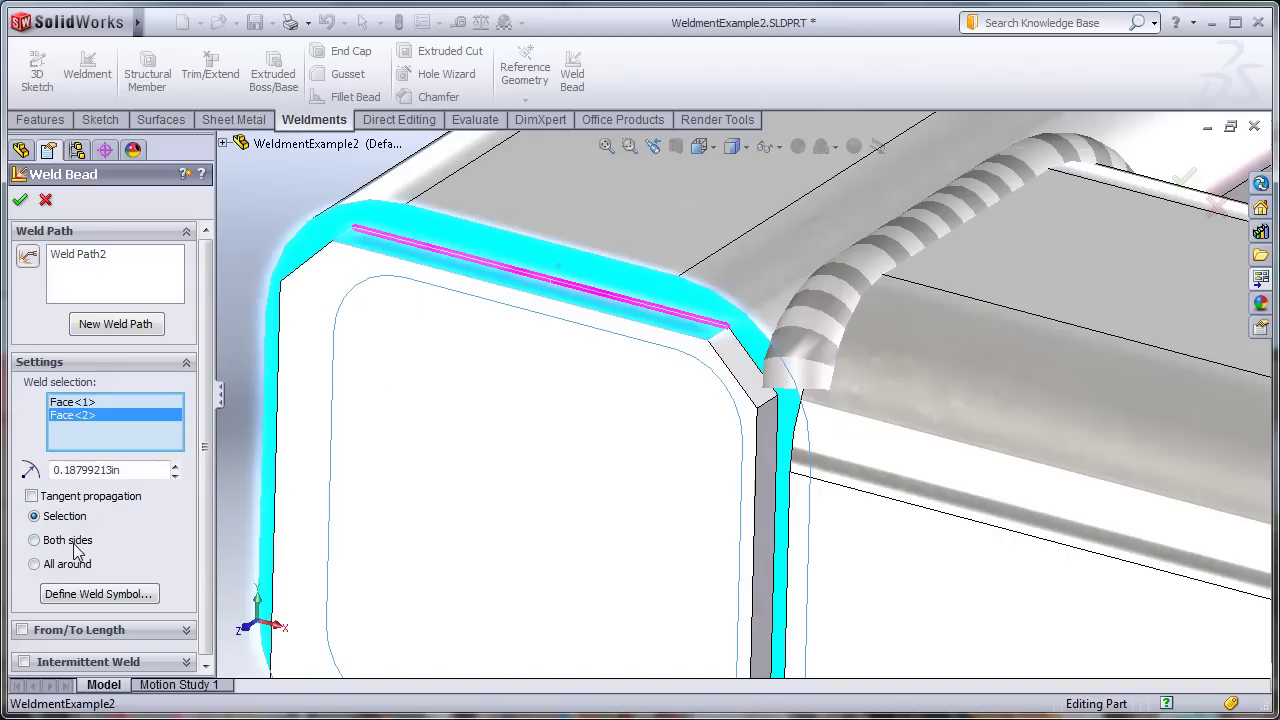
left_click(52, 565)
scroll(554, 474, "up", 4)
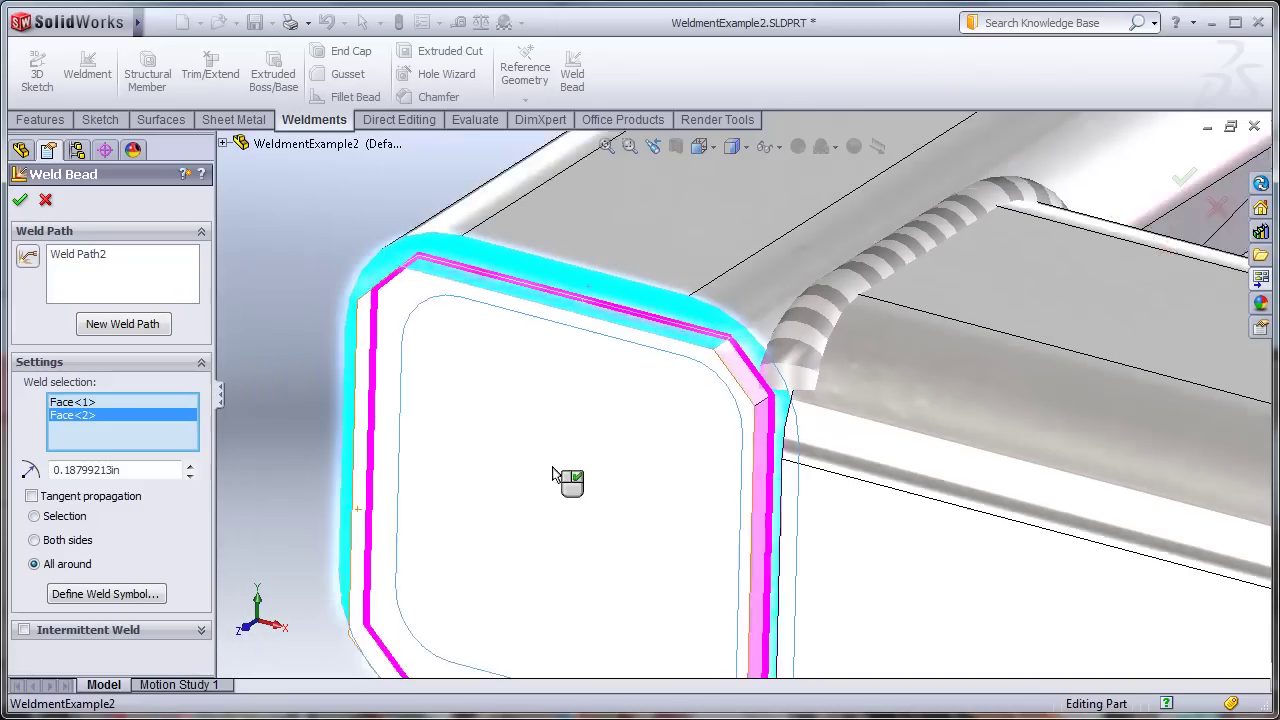
middle_click_drag(715, 470, 634, 436, "ctrl")
scroll(628, 432, "down", 3)
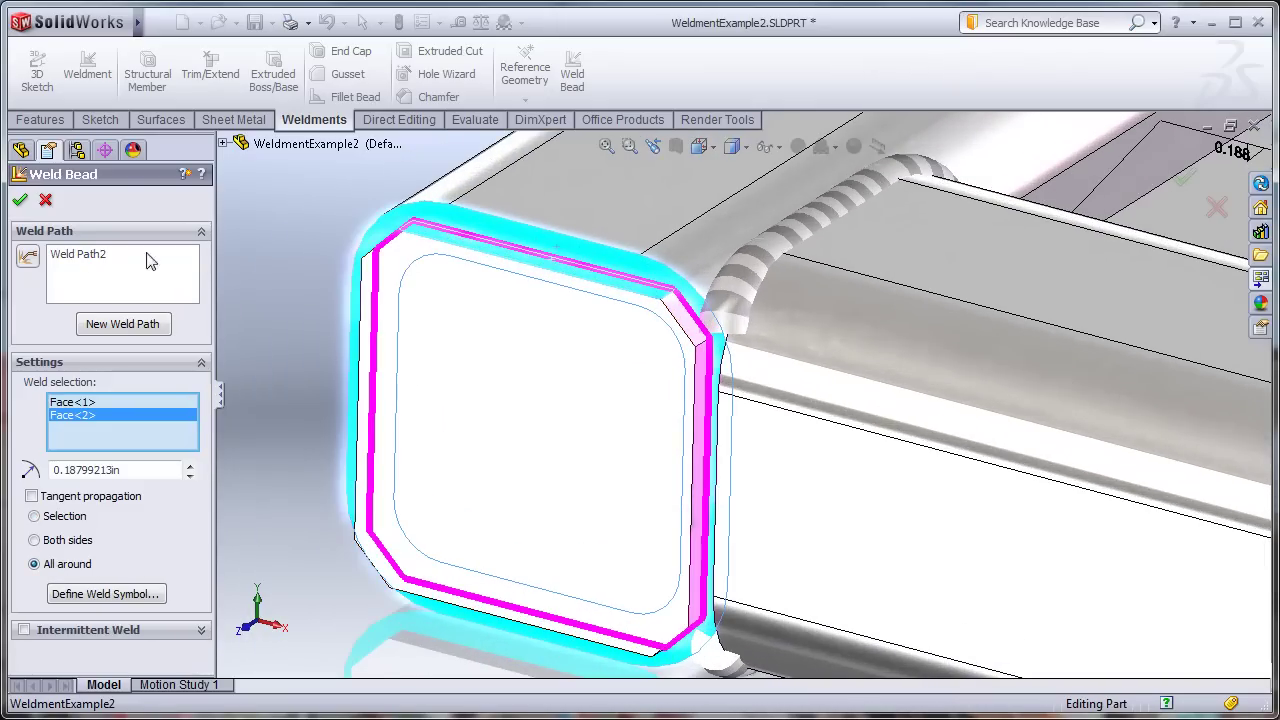
left_click(20, 204)
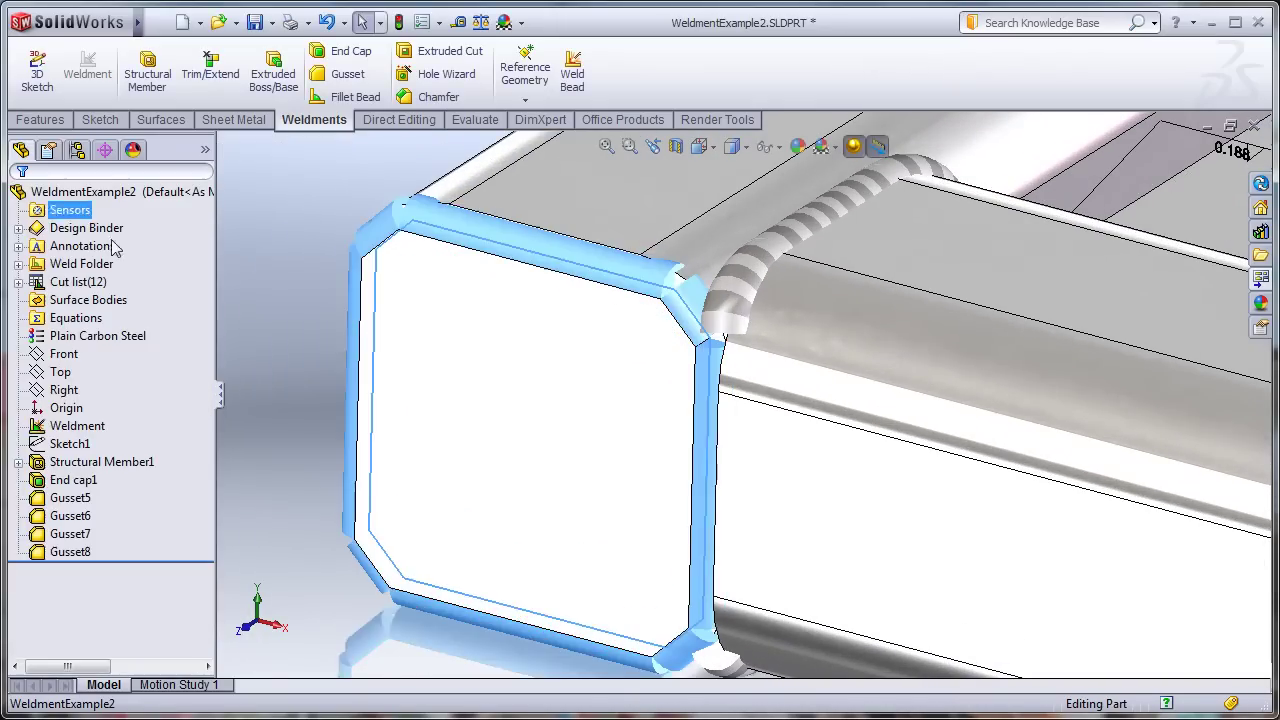
Examine the end cap's weld bead at its corners and where it meets the corner joint weld.
middle_click_drag(686, 471, 586, 466)
left_click(533, 418)
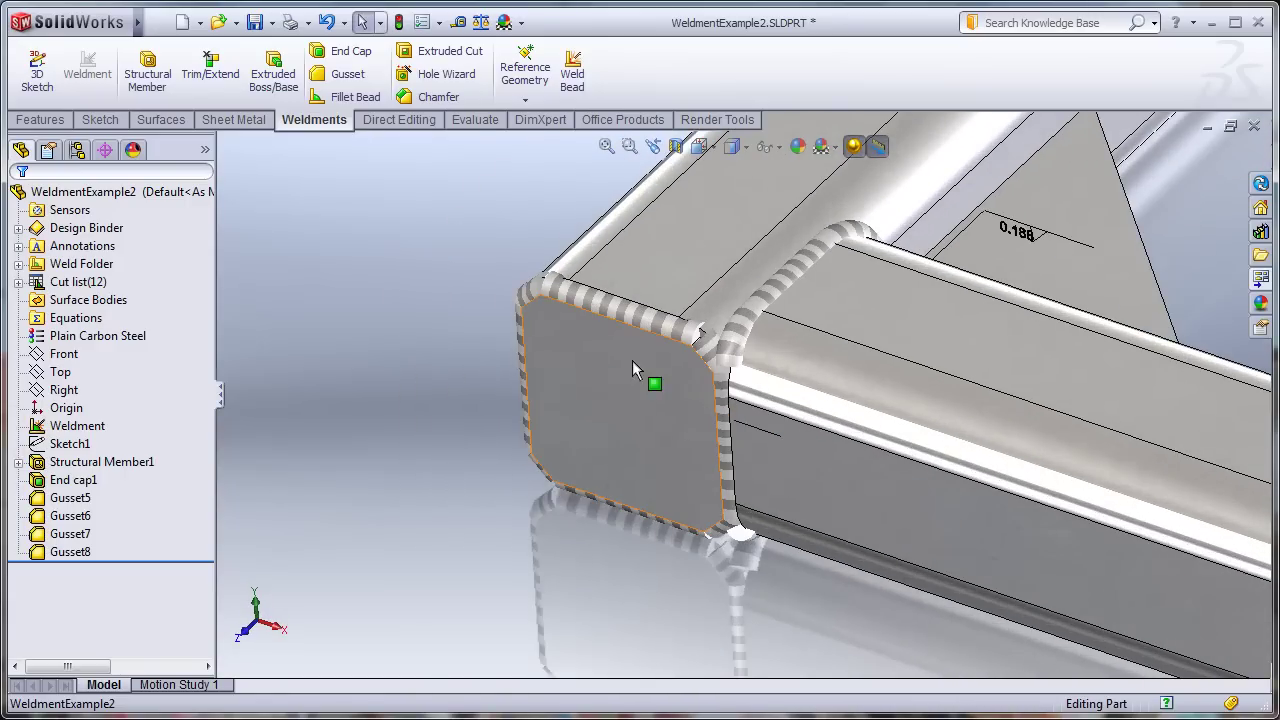
middle_click_drag(632, 362, 550, 418, "ctrl")
scroll(600, 385, "down", 3)
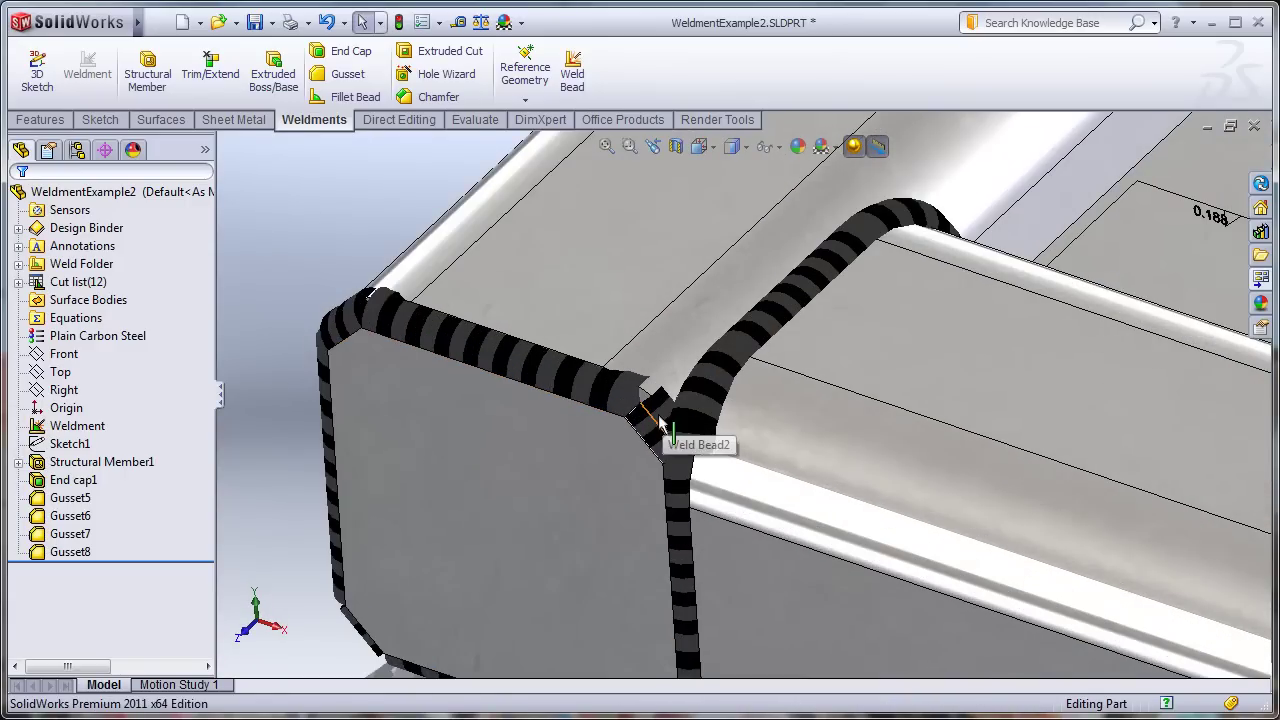
scroll(651, 414, "down", 1)
middle_click_drag(434, 346, 485, 362)
scroll(484, 362, "up", 5)
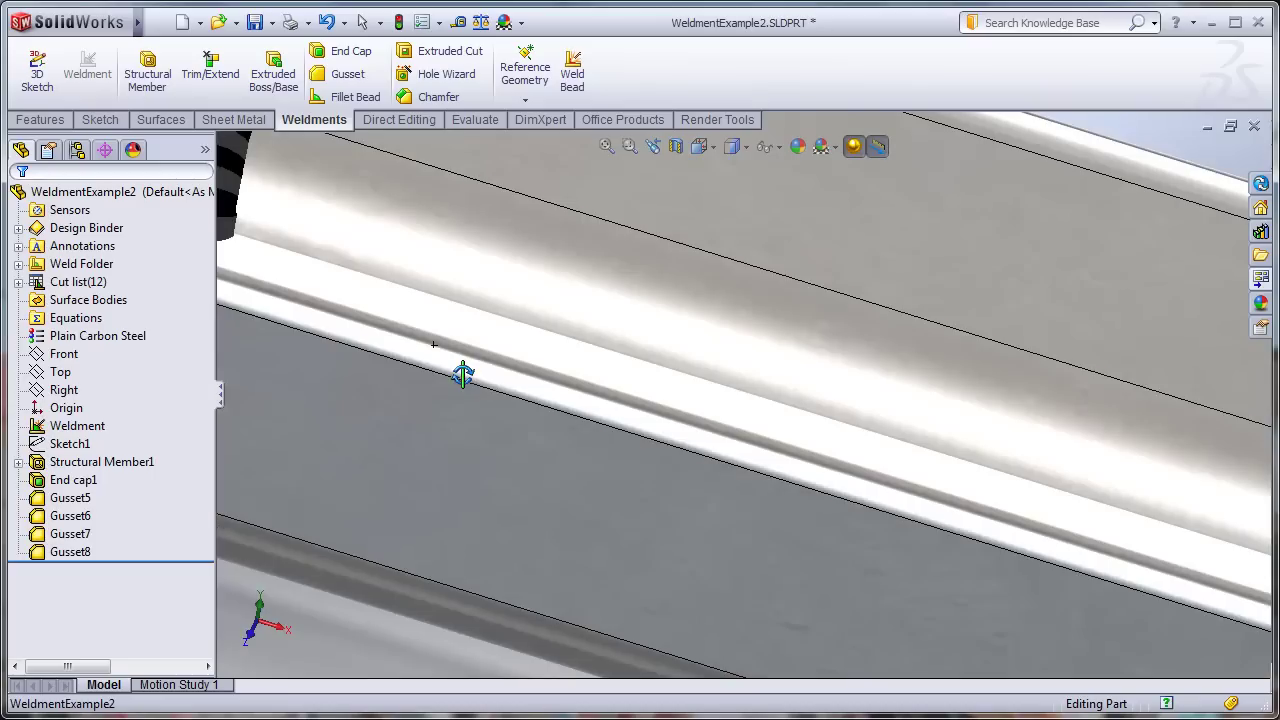
mouse_move(488, 272)
middle_mouse_down()
mouse_move(457, 283)
mouse_move(477, 274)
middle_mouse_up()
middle_click_drag(466, 414, 610, 443)
scroll(591, 387, "down", 1)
middle_click(600, 388)
scroll(754, 396, "up", 6)
middle_click_drag(868, 452, 620, 457)
scroll(640, 460, "up", 3)
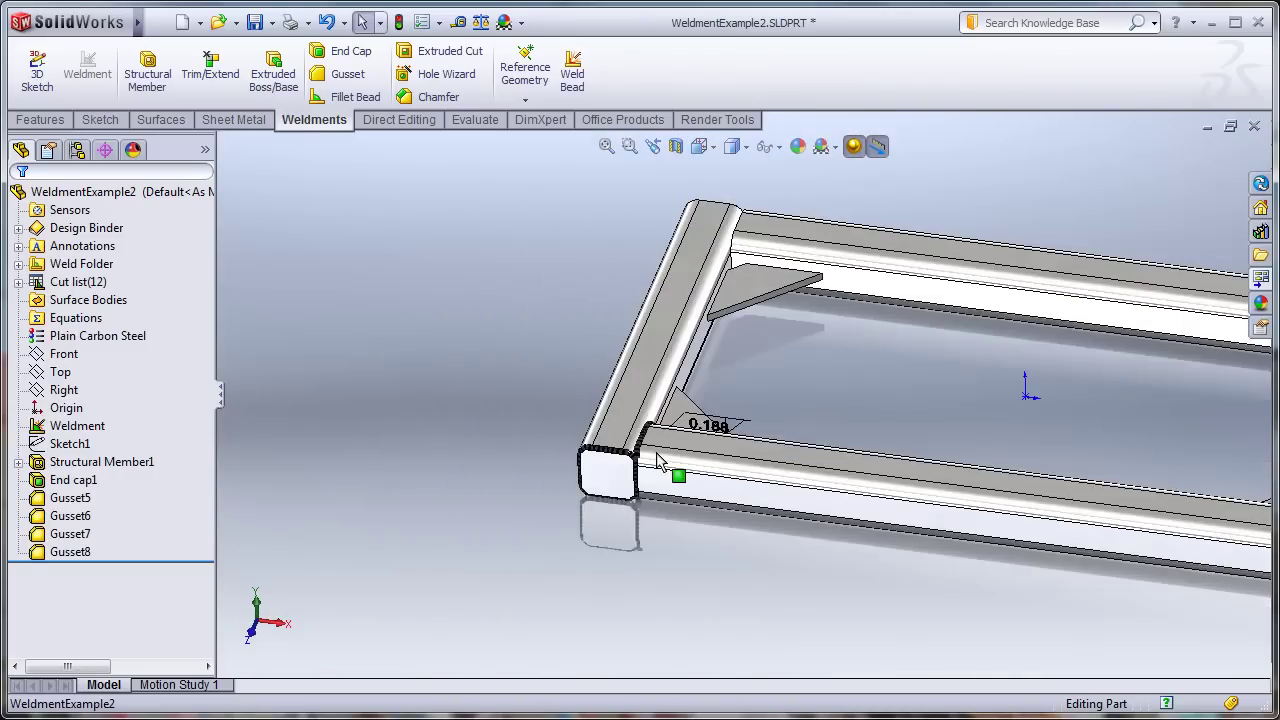
Start a weld bead between the top face of the gusset at the welded corner and the cross member's inner face.
middle_click_drag(743, 452, 562, 483, "ctrl")
middle_click_drag(562, 483, 553, 391)
scroll(544, 369, "down", 2)
scroll(505, 335, "down", 1)
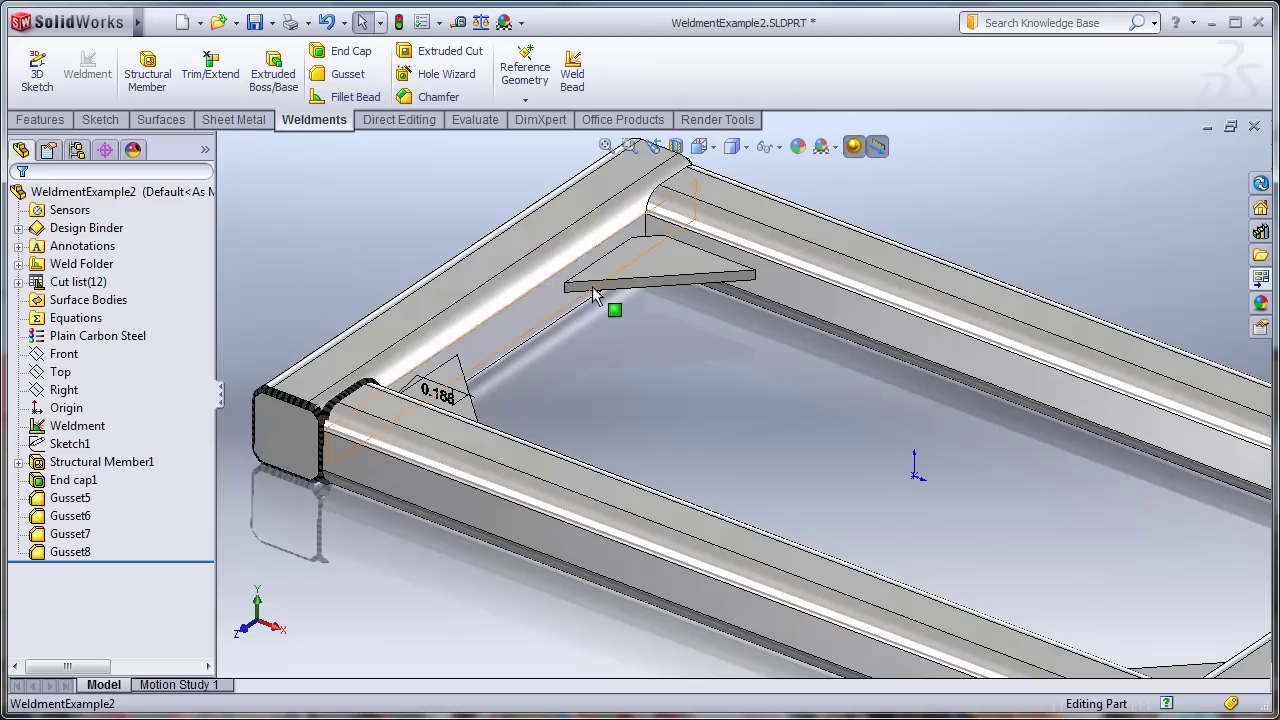
middle_click_drag(567, 394, 692, 406)
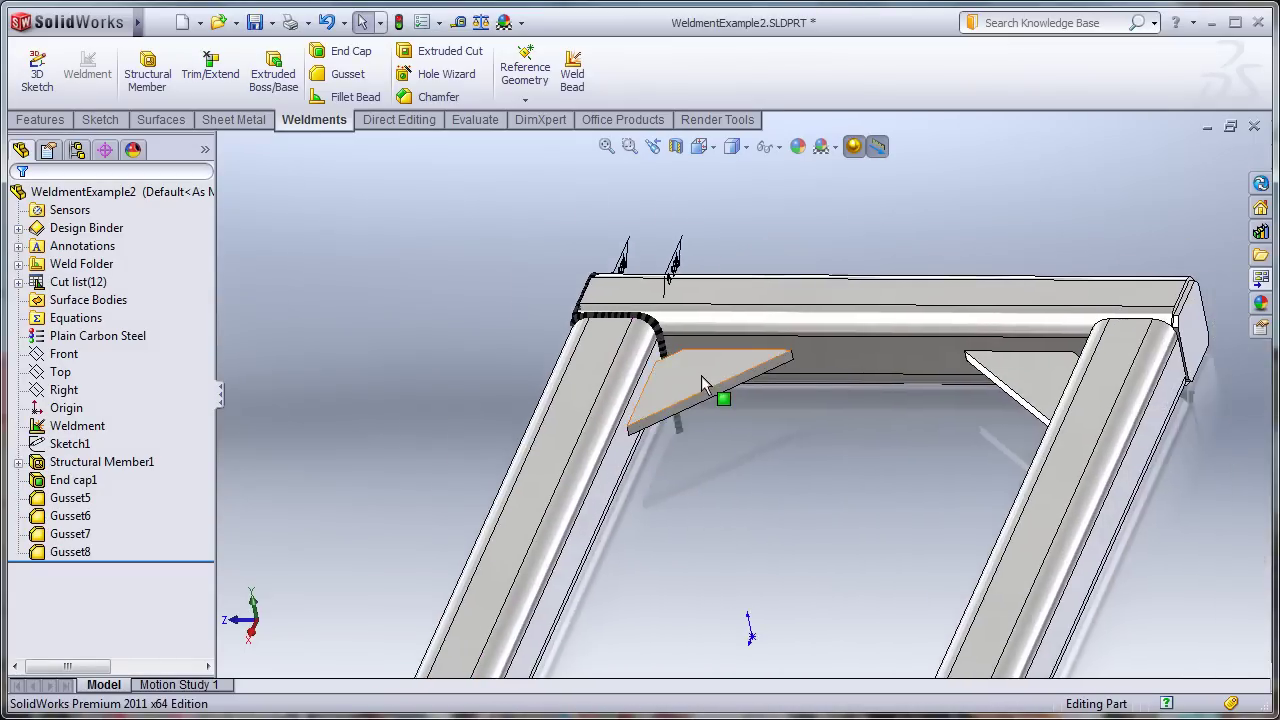
scroll(701, 374, "down", 6)
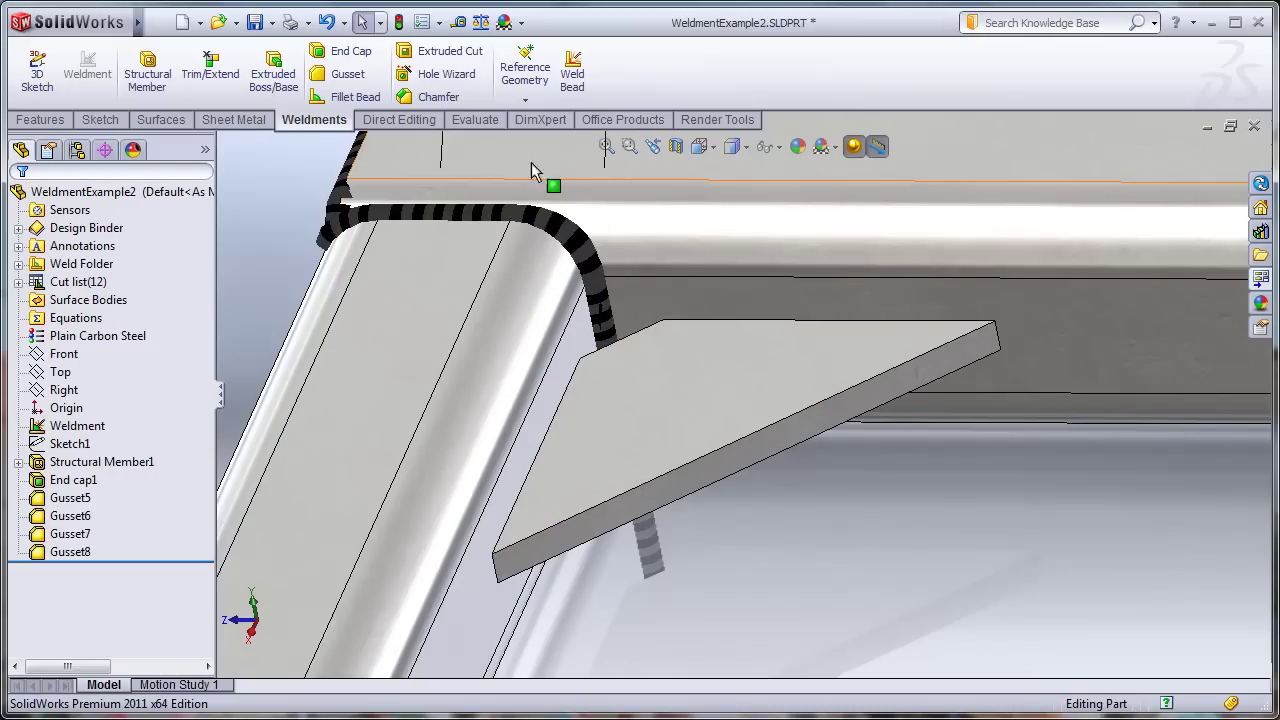
left_click(571, 62)
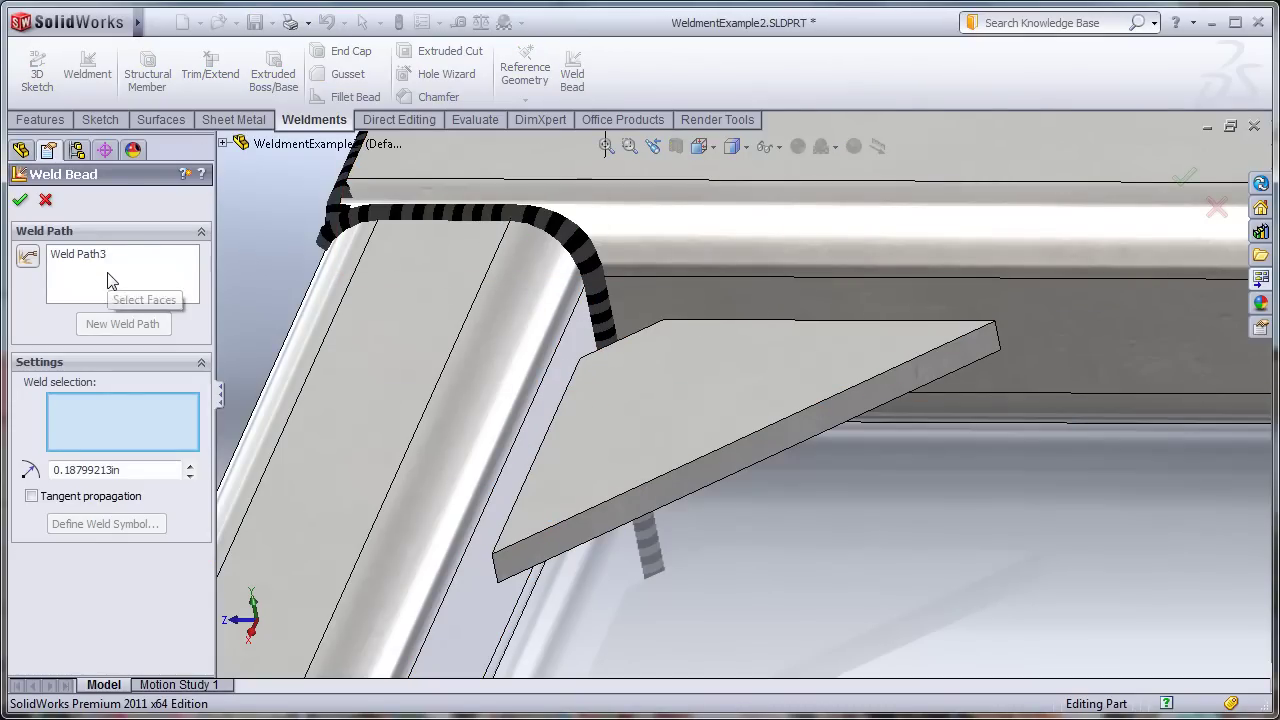
left_click(825, 335)
left_click(835, 306)
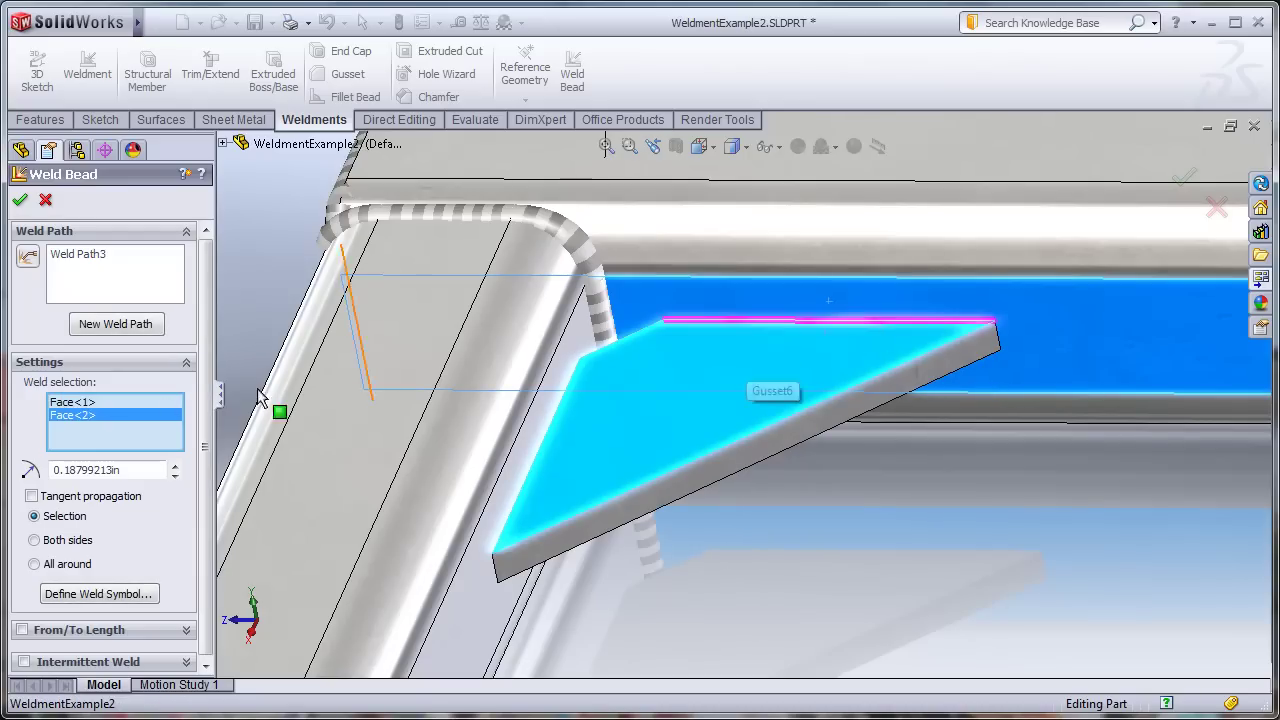
Set the gusset bead to Both sides, trying the Intermittent Weld and Staggered options and switching them off again.
left_click(186, 664)
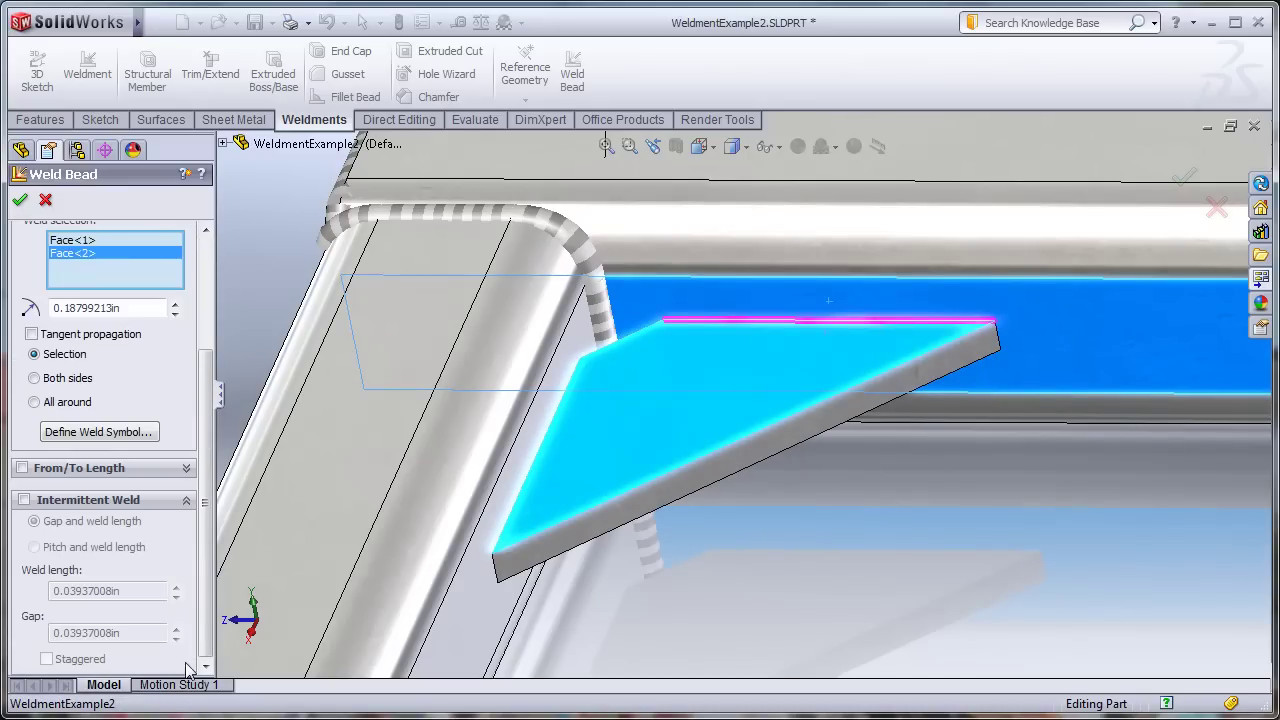
left_click(24, 501)
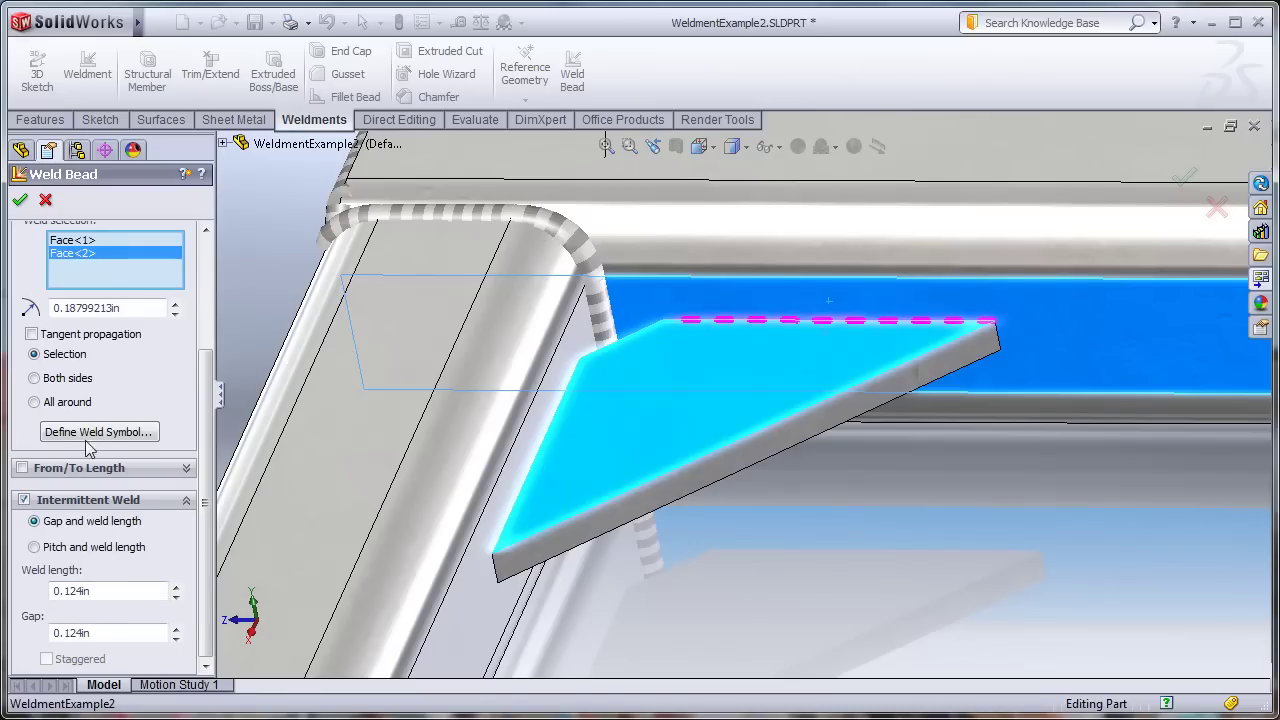
left_click(35, 379)
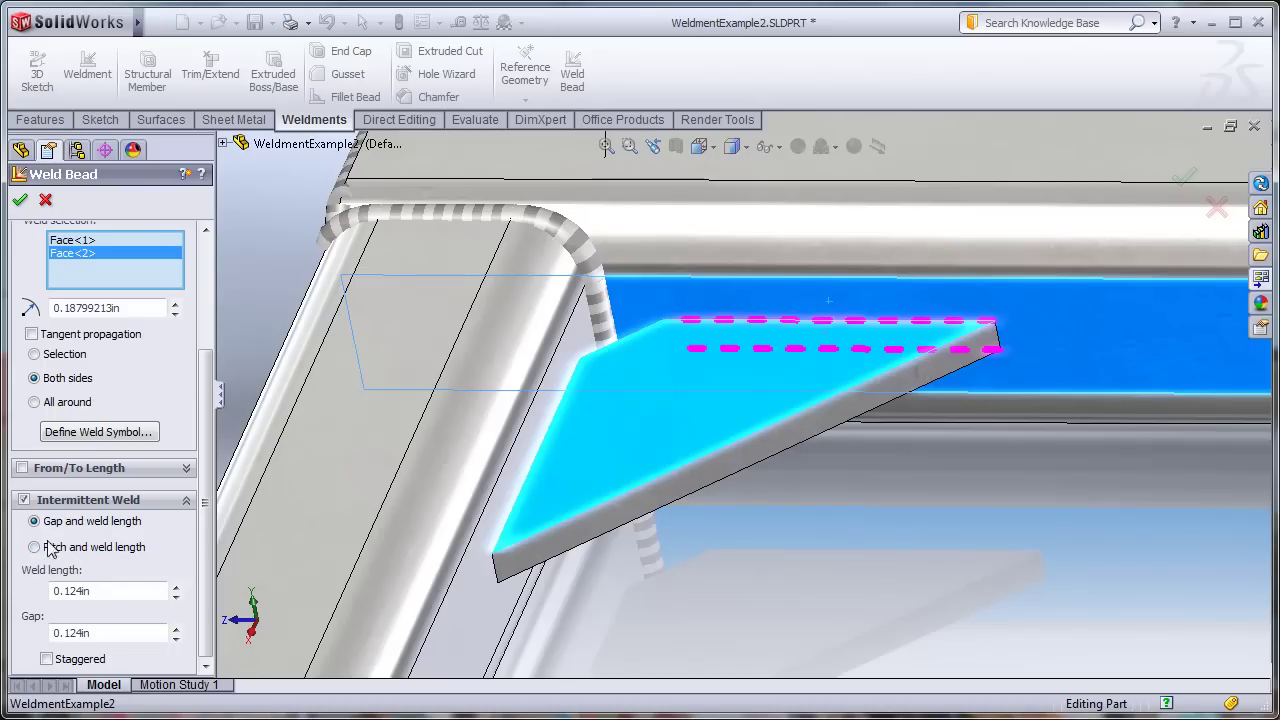
left_click(46, 660)
left_click(46, 660)
left_click(24, 500)
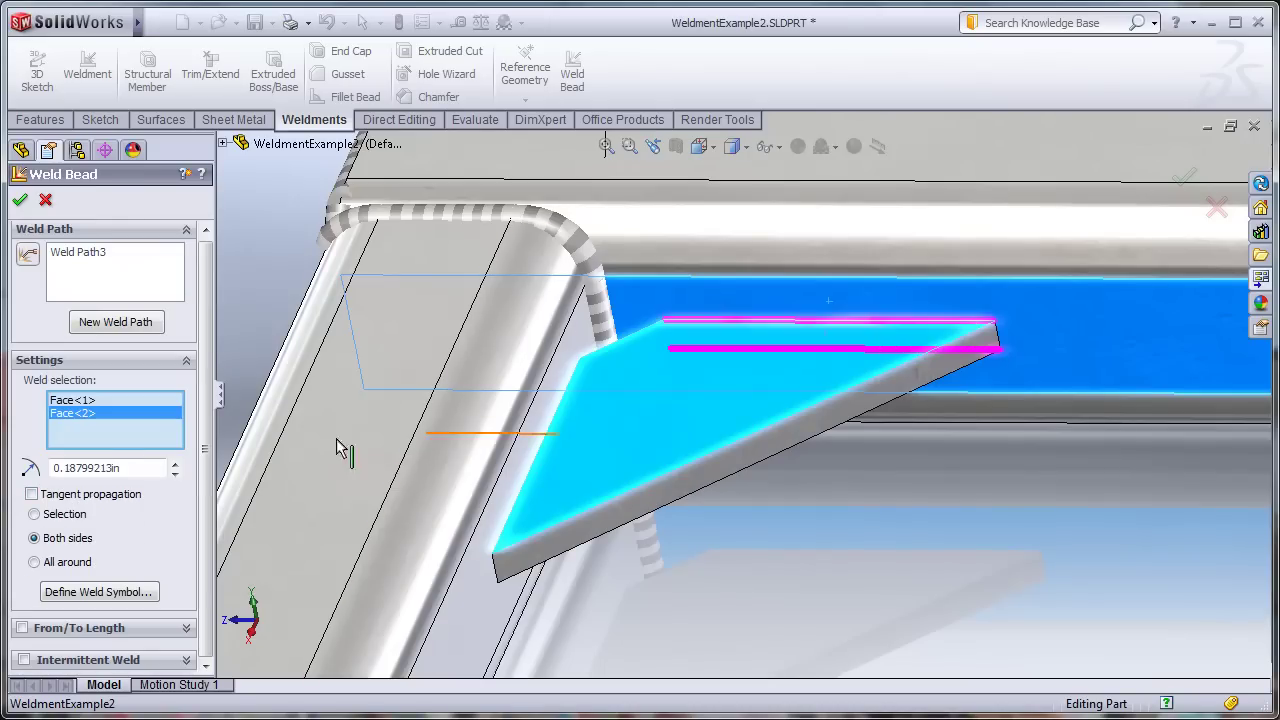
Set the gusset bead size to 0.188 in and add a new weld path.
double_click(100, 468)
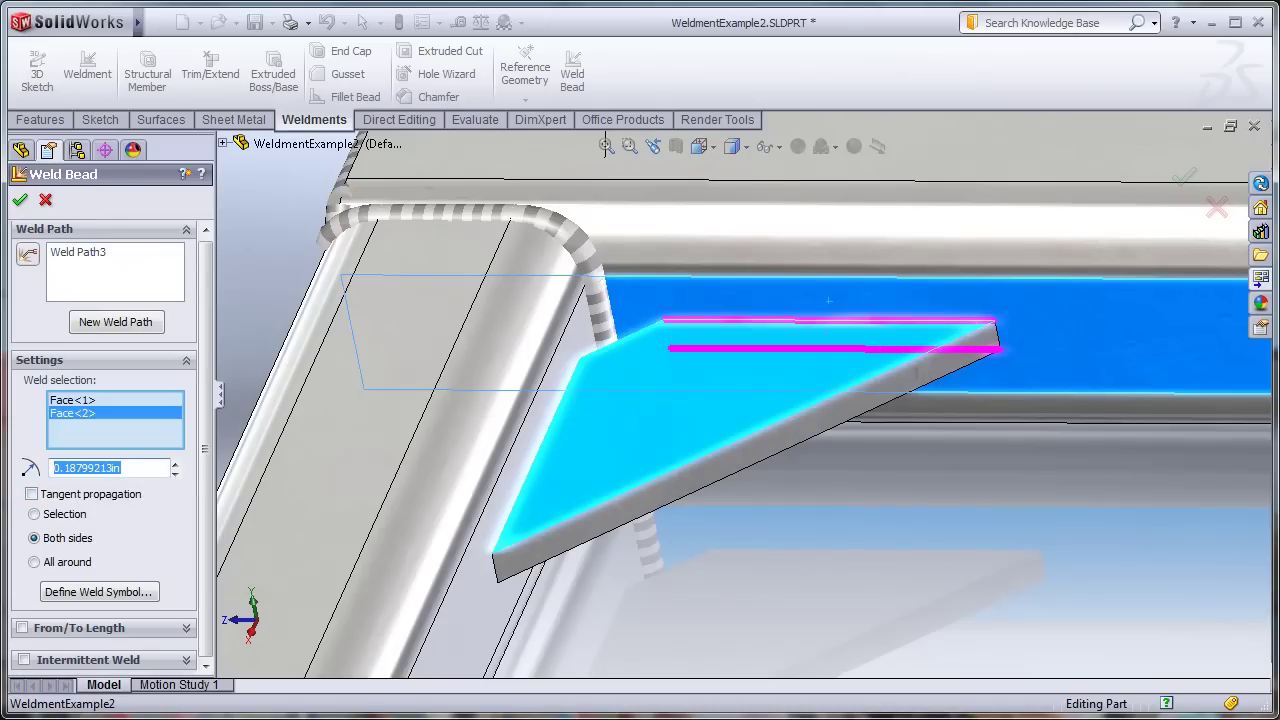
type(".1")
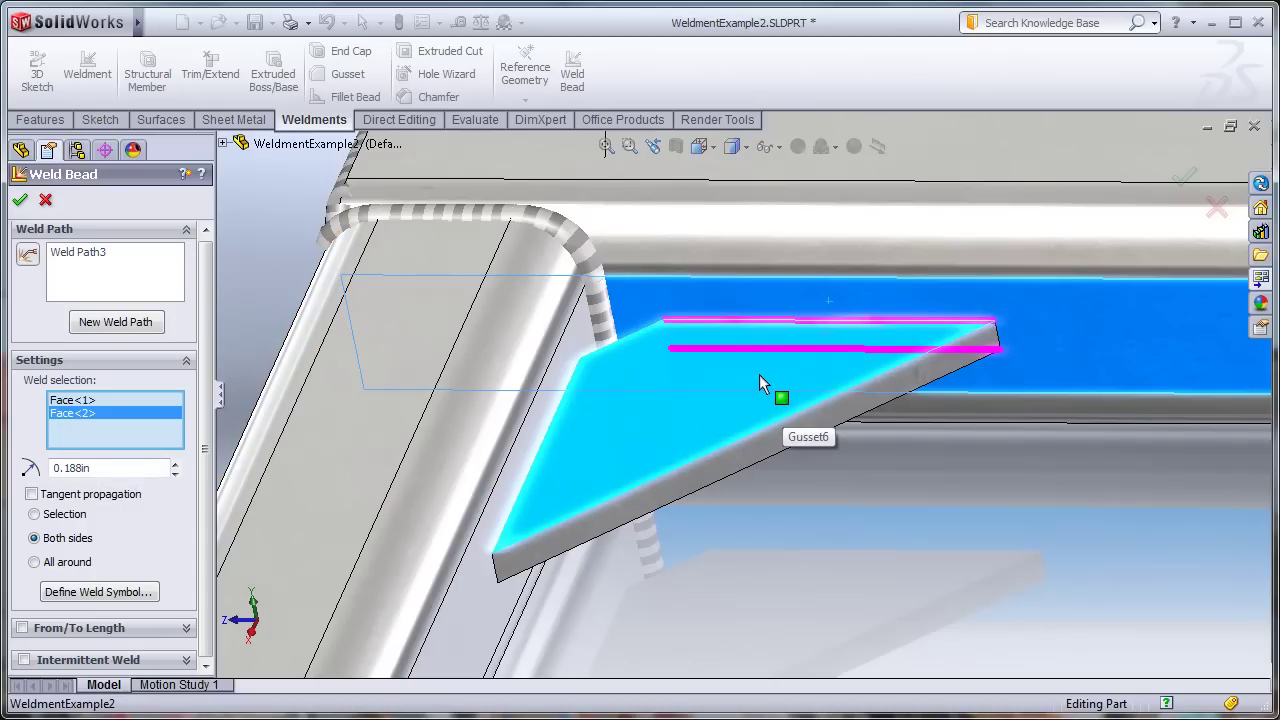
scroll(748, 358, "down", 1)
scroll(748, 358, "up", 1)
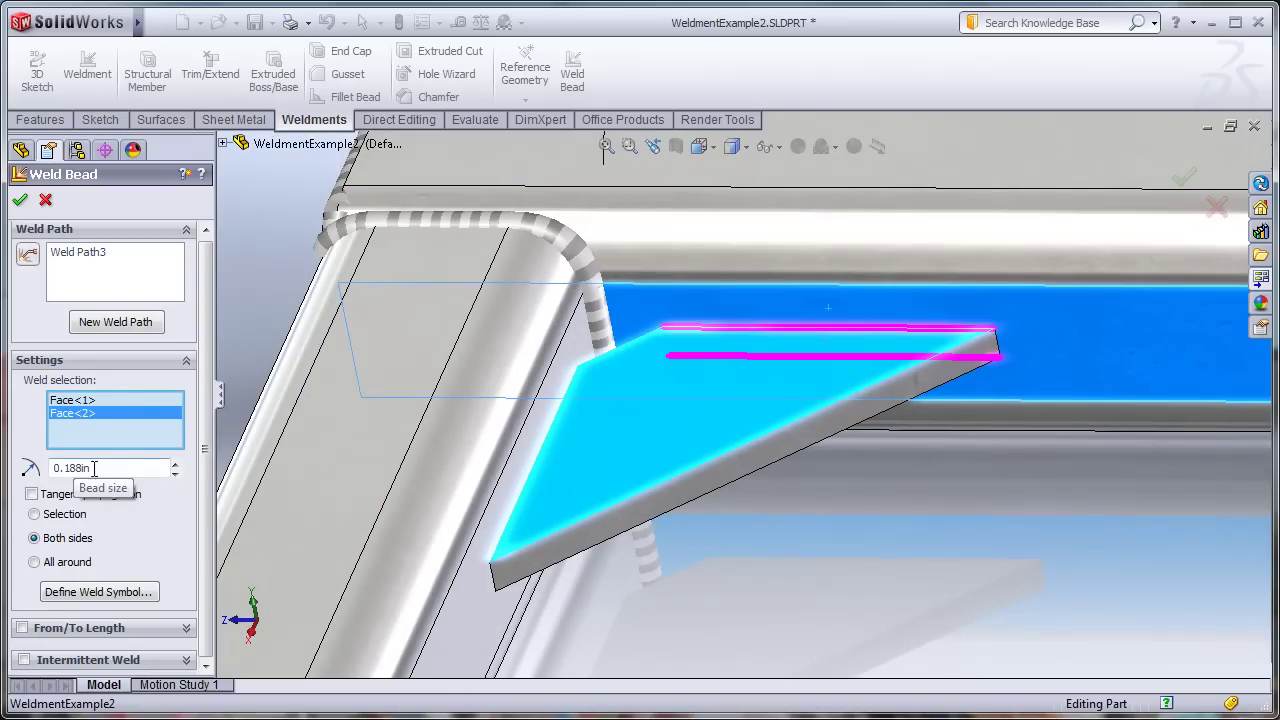
scroll(795, 360, "up", 2)
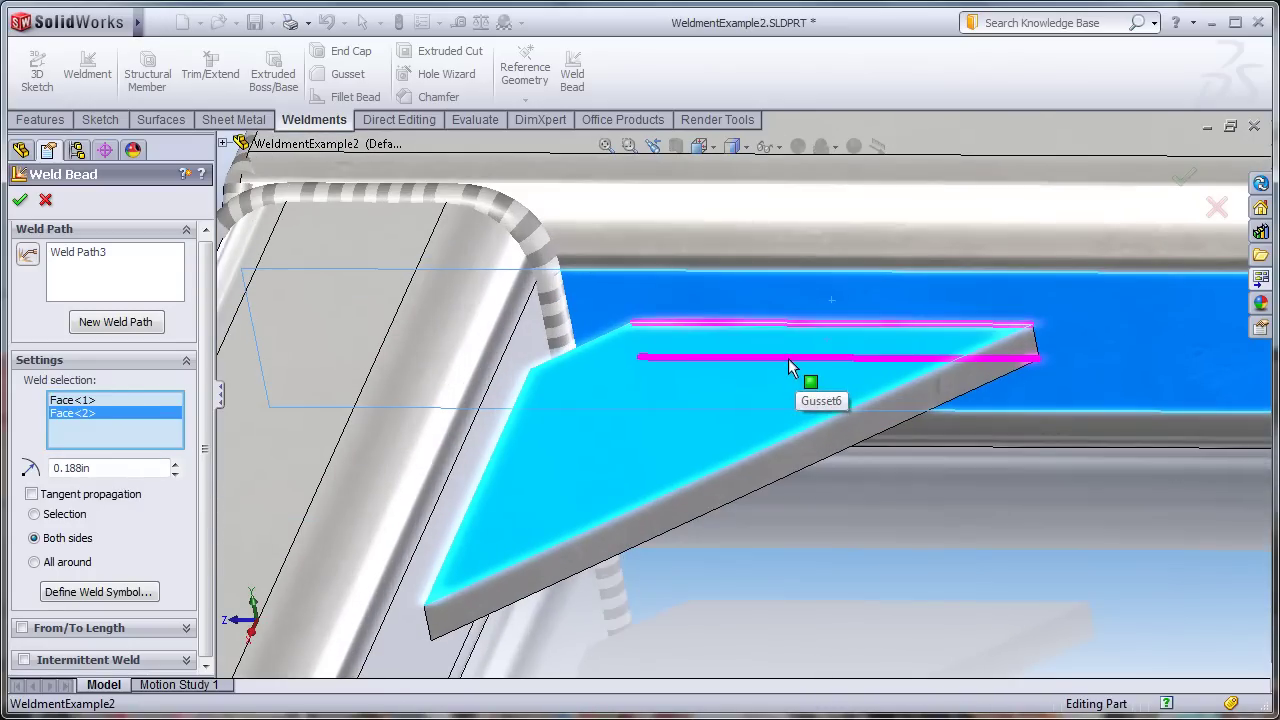
right_click(711, 380)
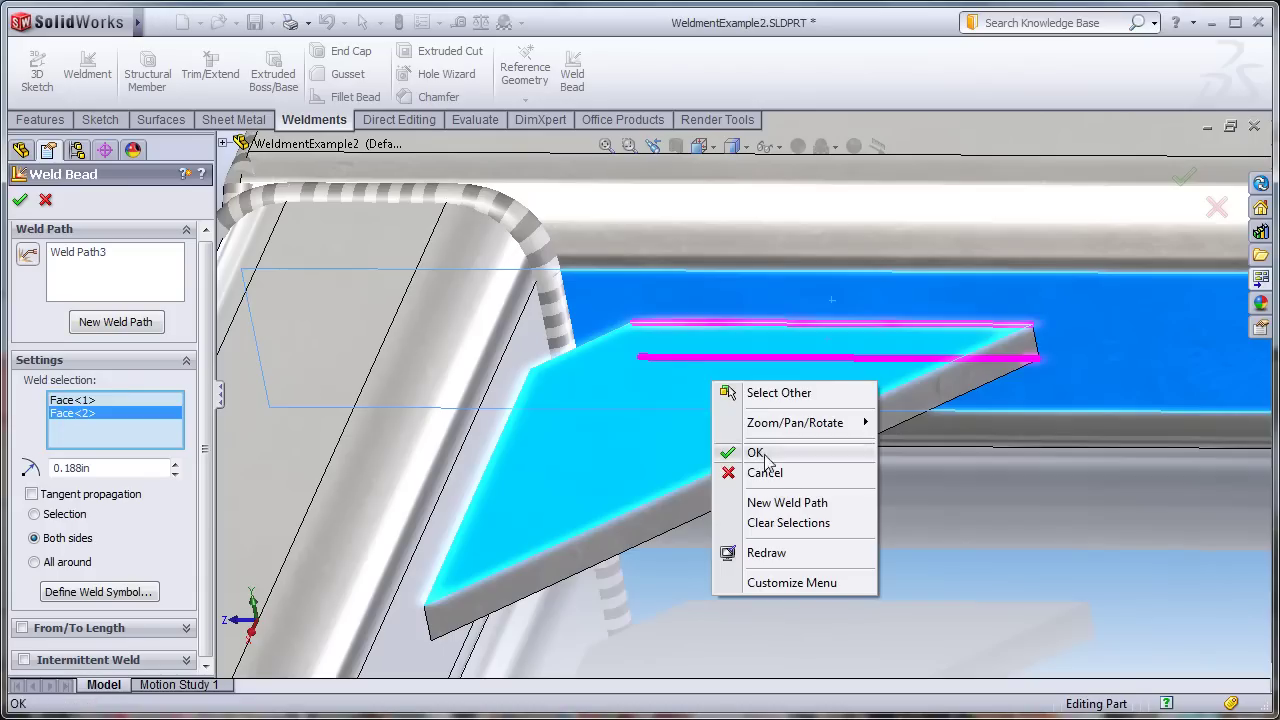
left_click(777, 503)
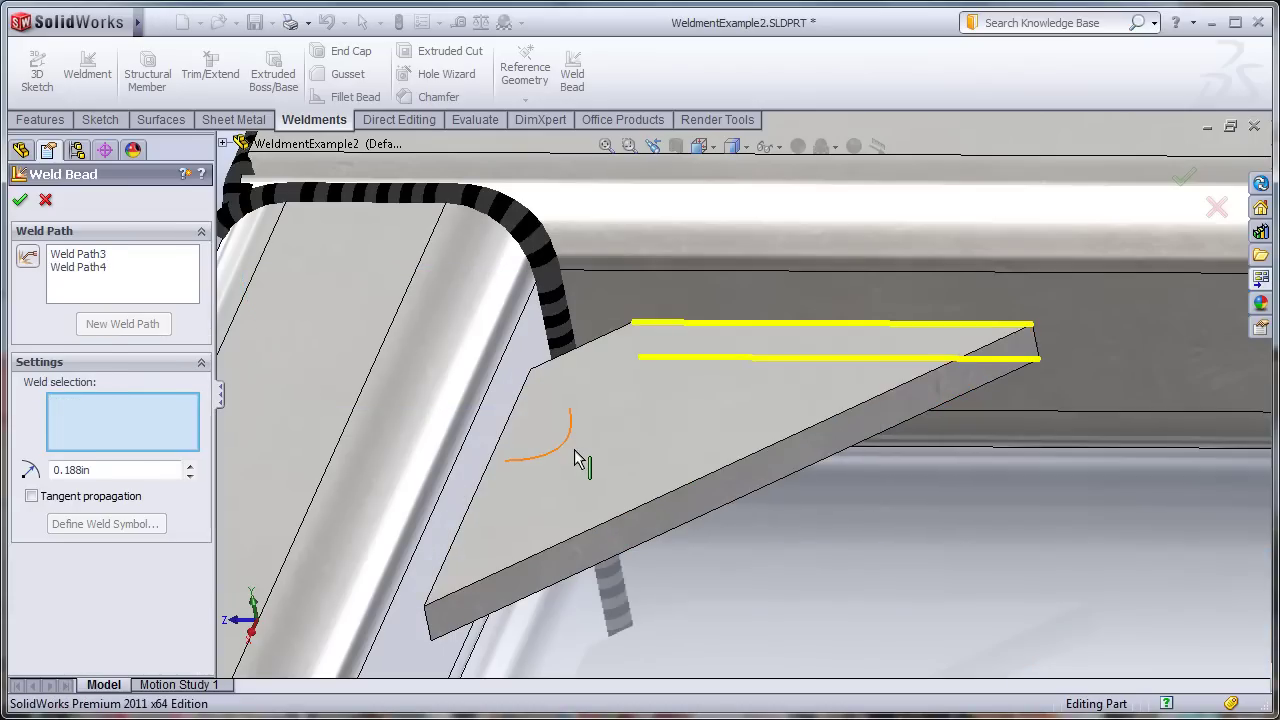
Apply the new weld path on both sides between the gusset and the adjoining long member's inner face, and create the gusset beads.
scroll(540, 440, "down", 2)
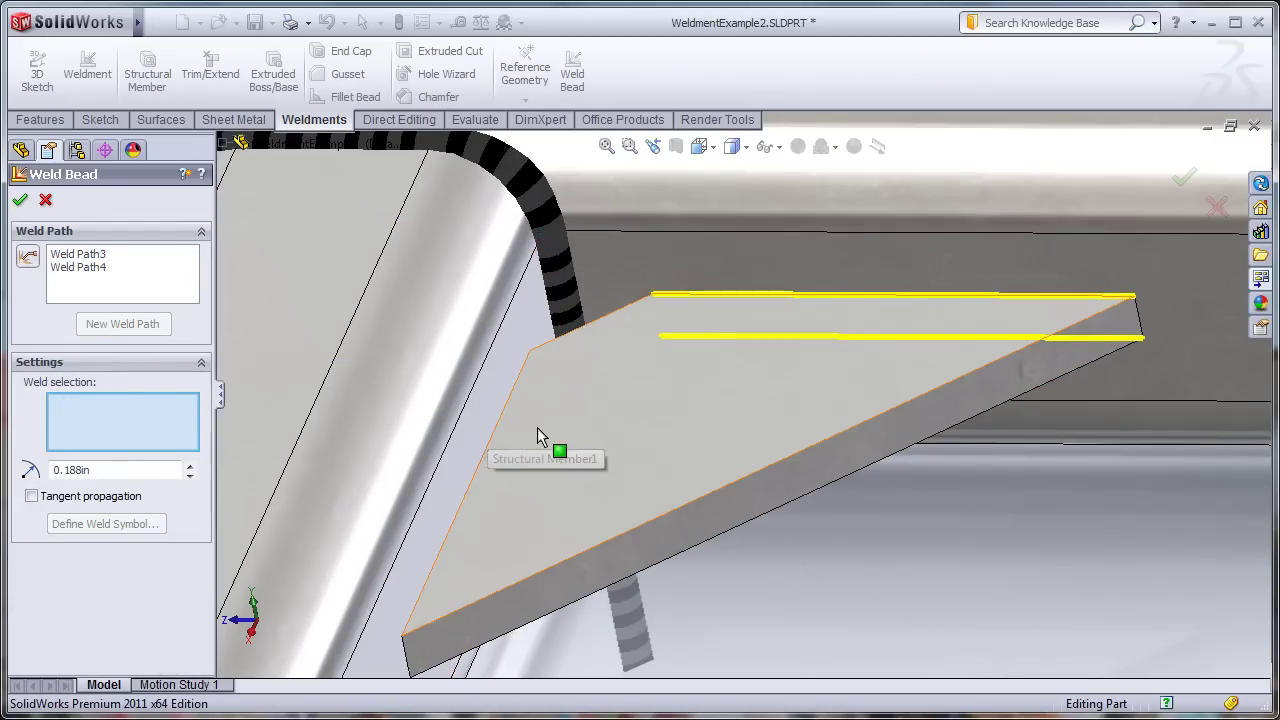
left_click(490, 421)
left_click(489, 415)
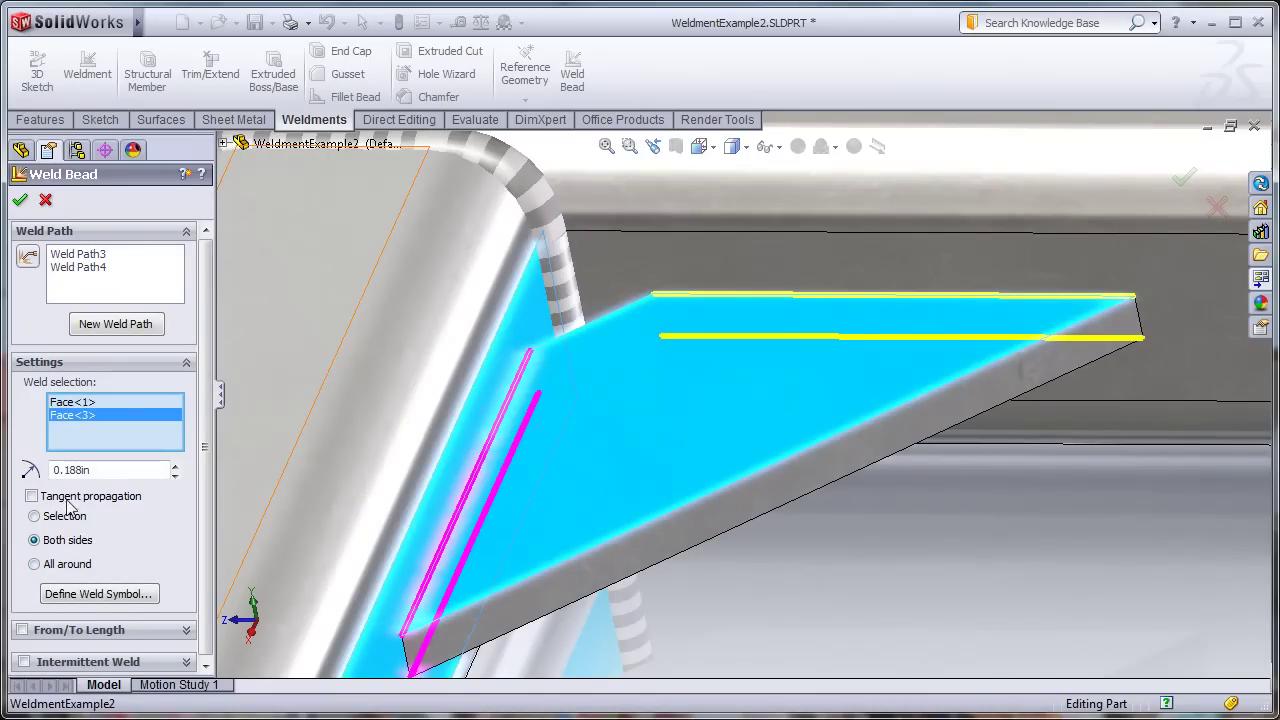
left_click(20, 203)
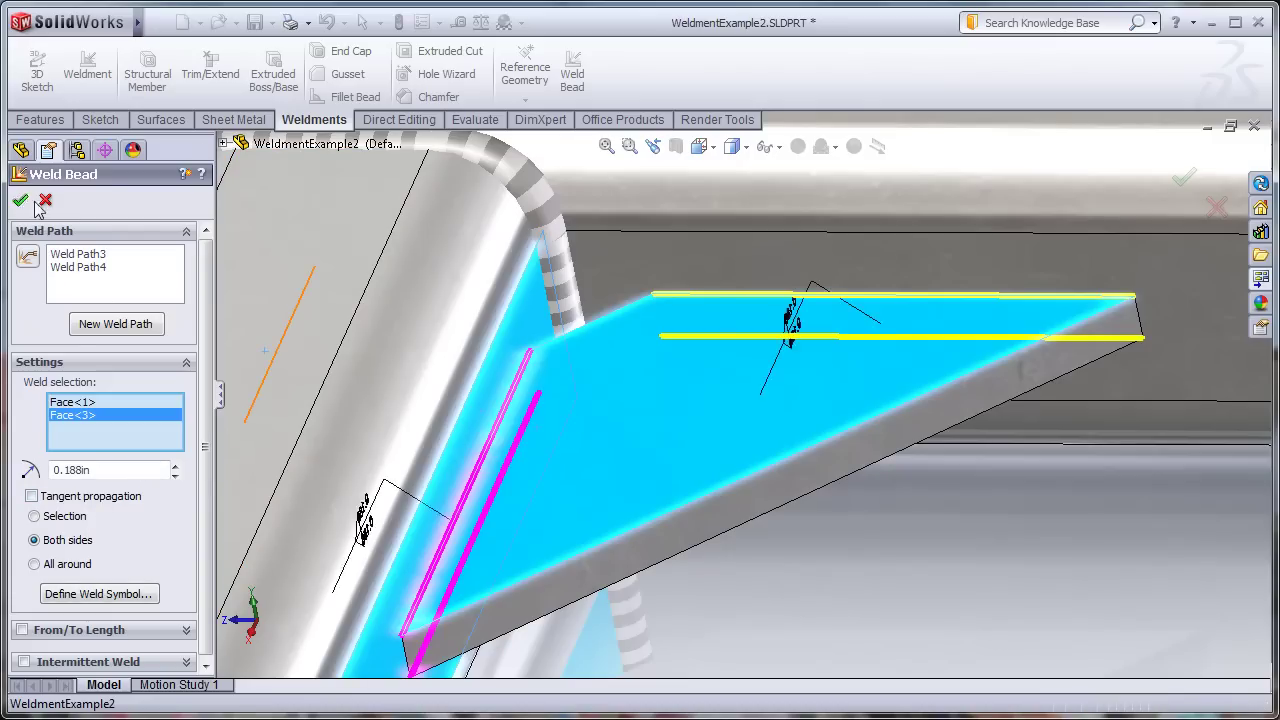
scroll(714, 408, "up", 5)
scroll(806, 378, "down", 3)
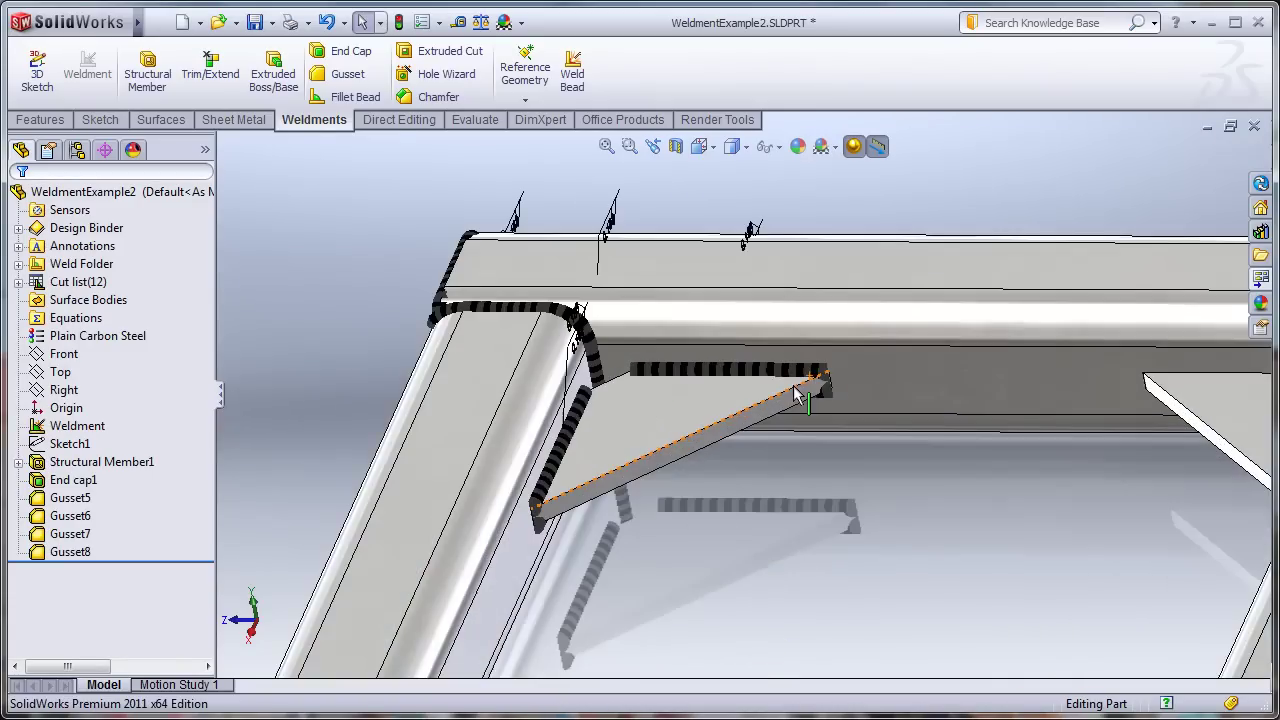
mouse_move(660, 405)
middle_mouse_down()
mouse_move(800, 346)
mouse_move(813, 425)
mouse_move(650, 428)
mouse_move(673, 421)
middle_mouse_up()
middle_click_drag(789, 403, 728, 417, "ctrl")
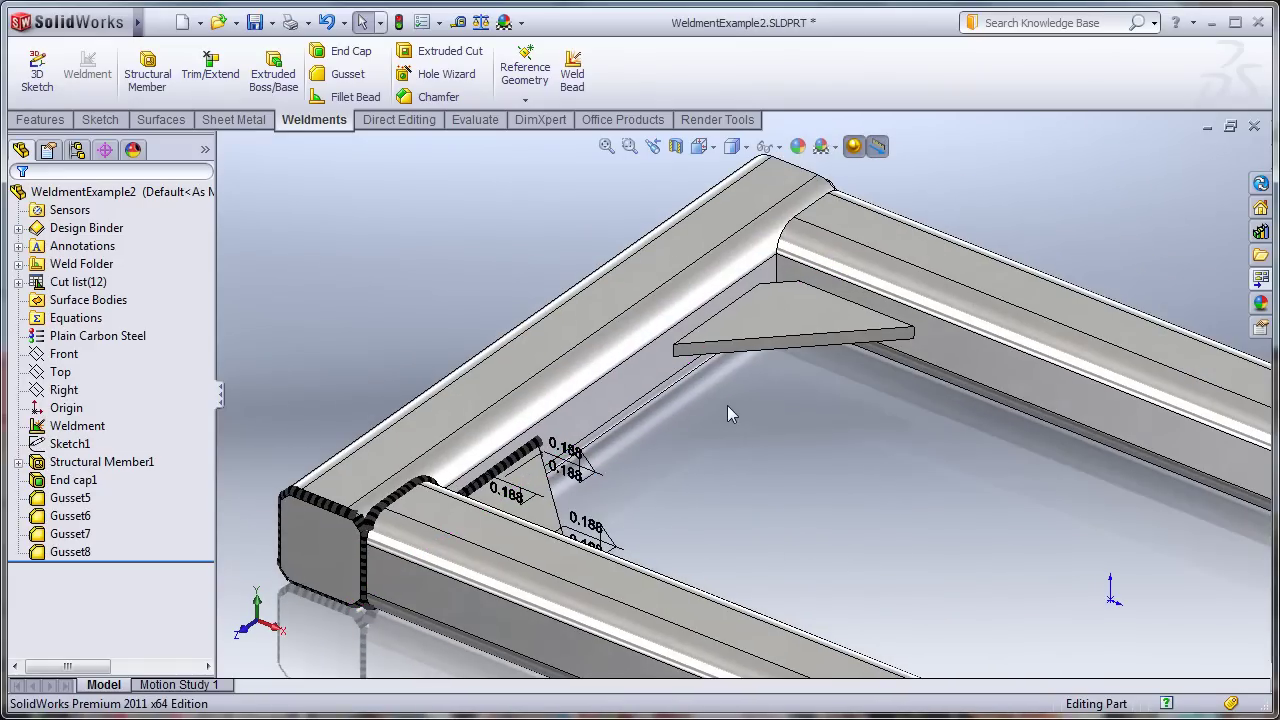
scroll(727, 412, "up", 1)
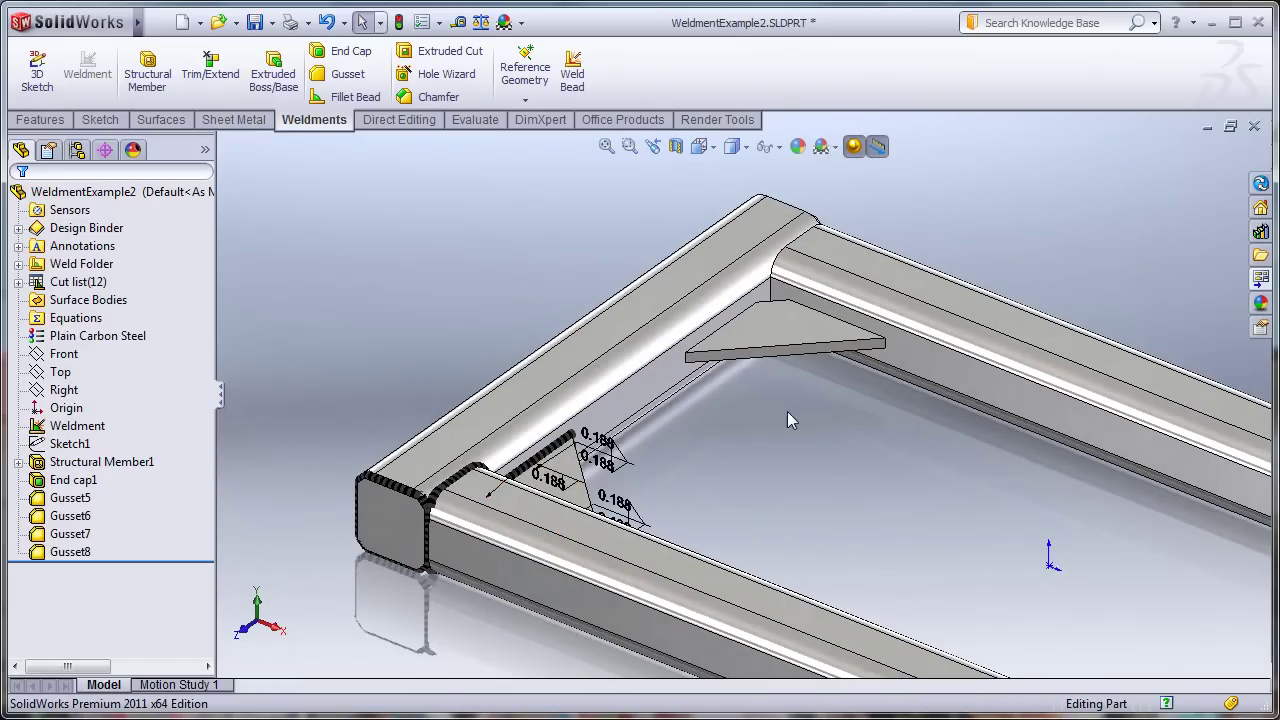
scroll(788, 413, "down", 1)
scroll(787, 408, "up", 2)
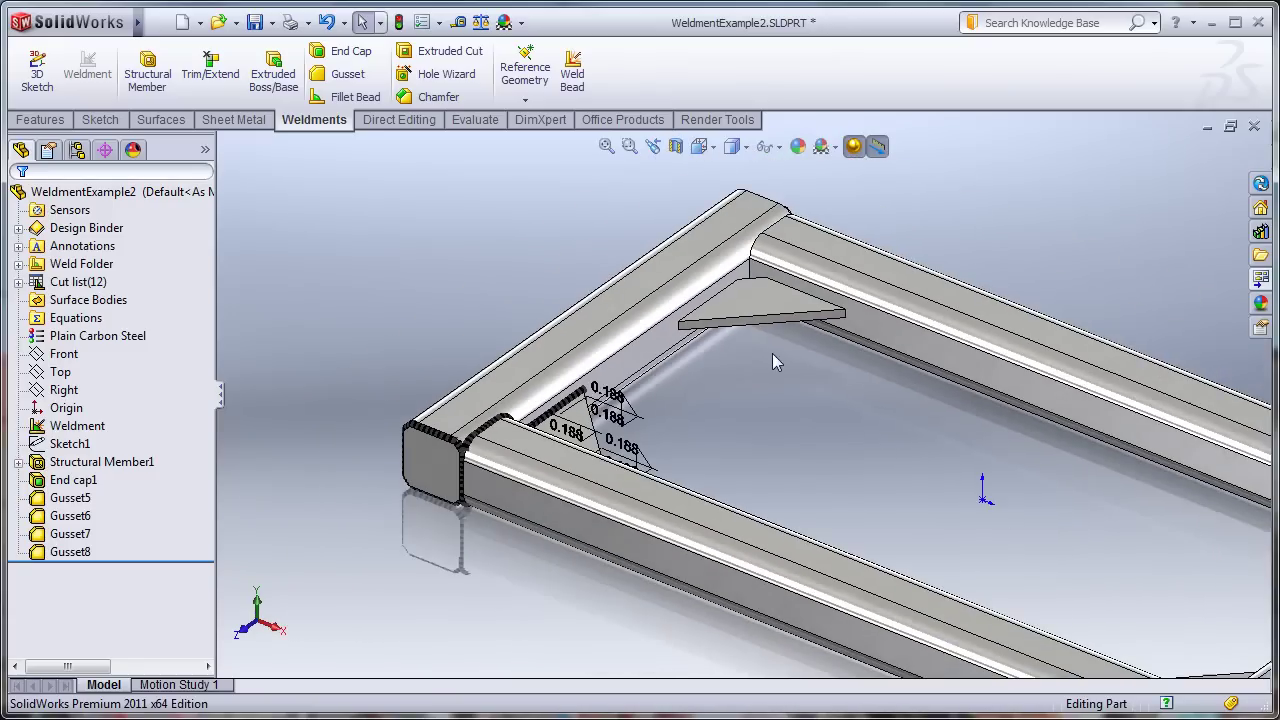
scroll(484, 440, "down", 4)
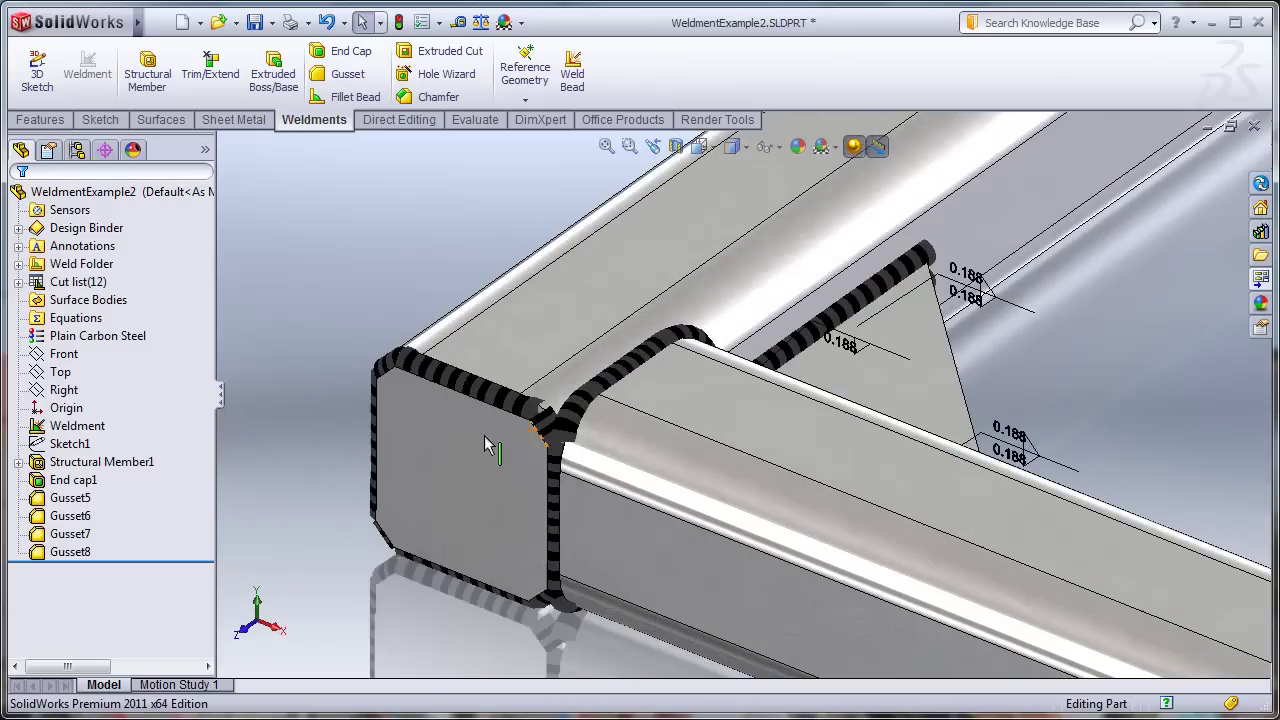
scroll(595, 420, "up", 5)
middle_click_drag(963, 342, 766, 385, "ctrl")
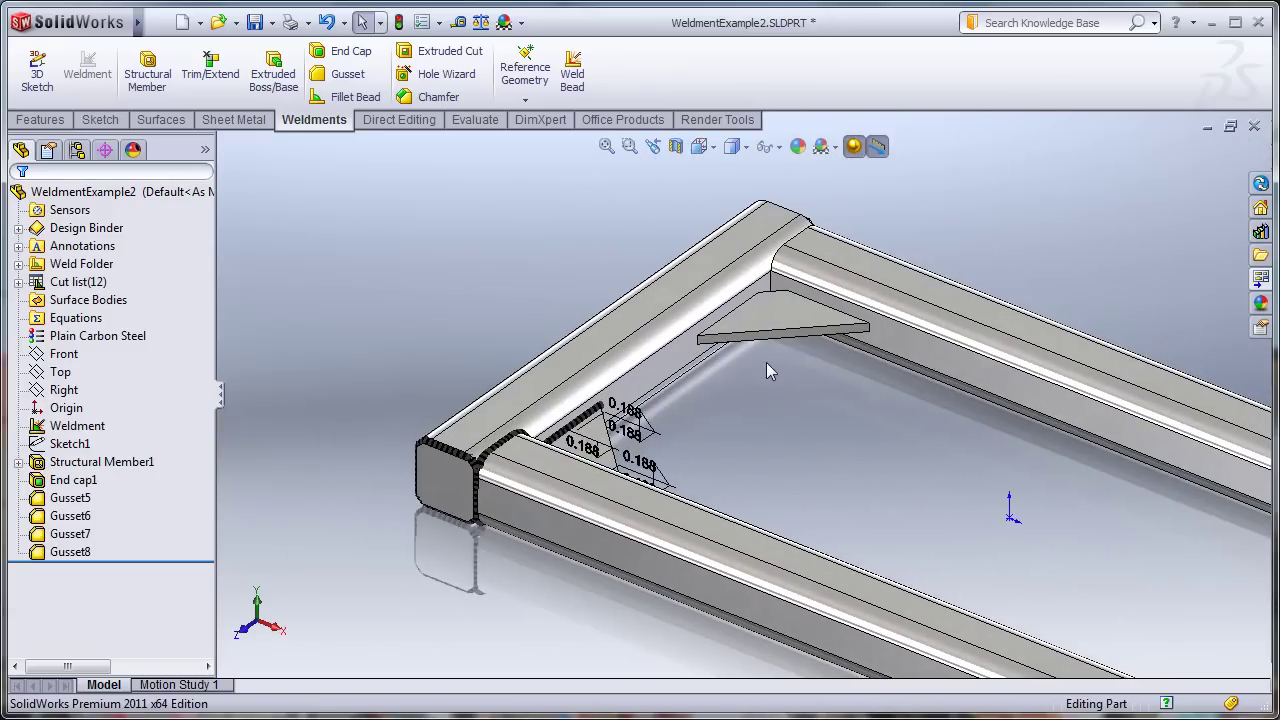
Start a new weld bead with the Smart Weld Selection tool active and set the bead size to 0.188 in.
left_click(572, 75)
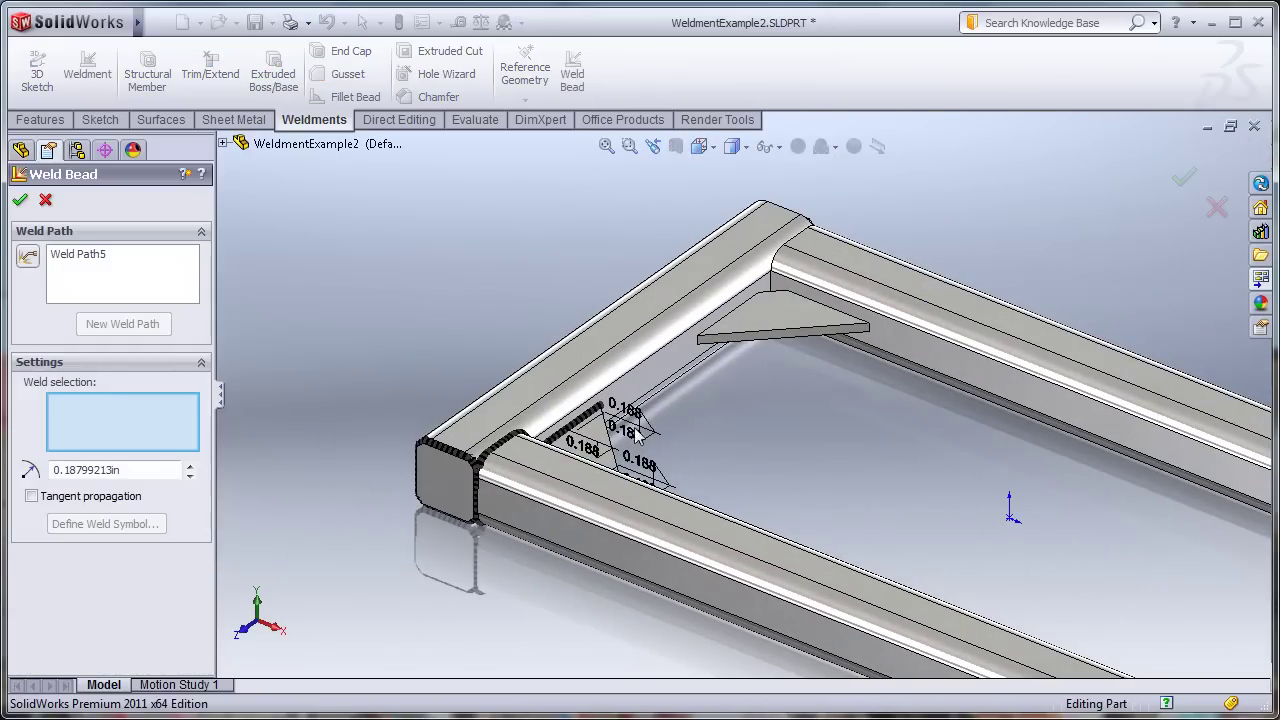
scroll(795, 458, "up", 5)
scroll(960, 532, "down", 4)
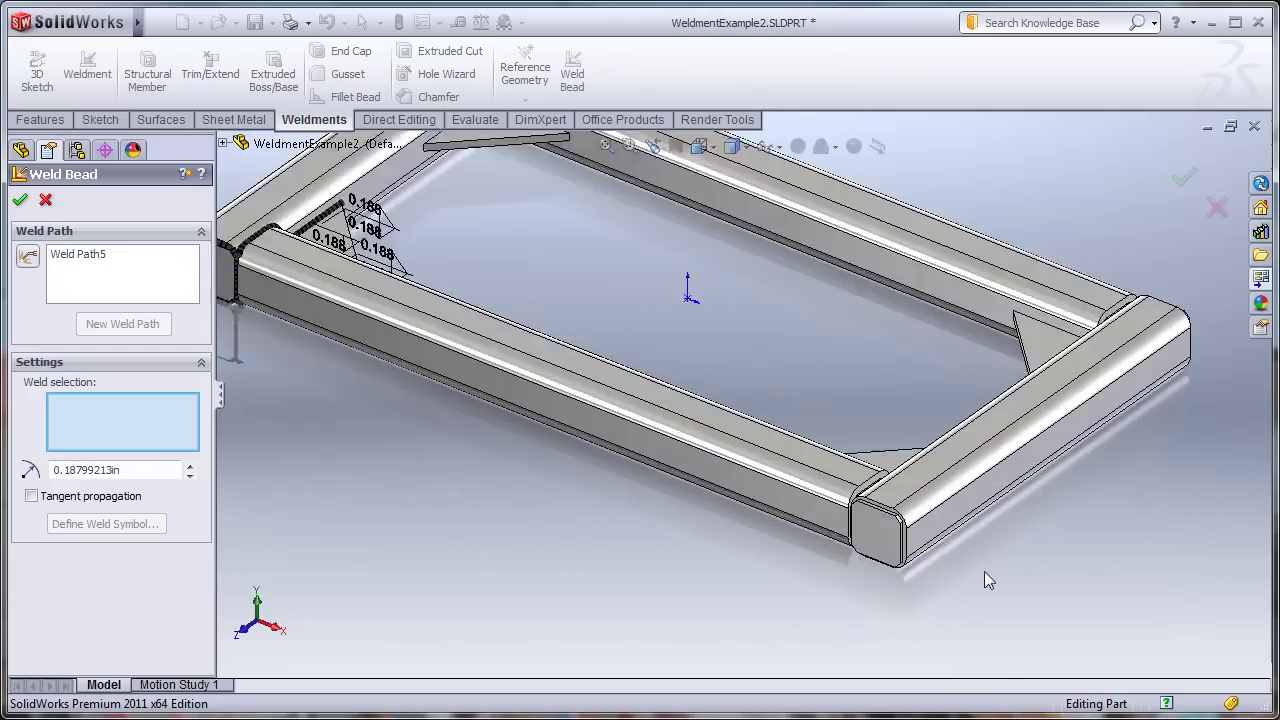
scroll(868, 457, "down", 5)
scroll(868, 457, "down", 1)
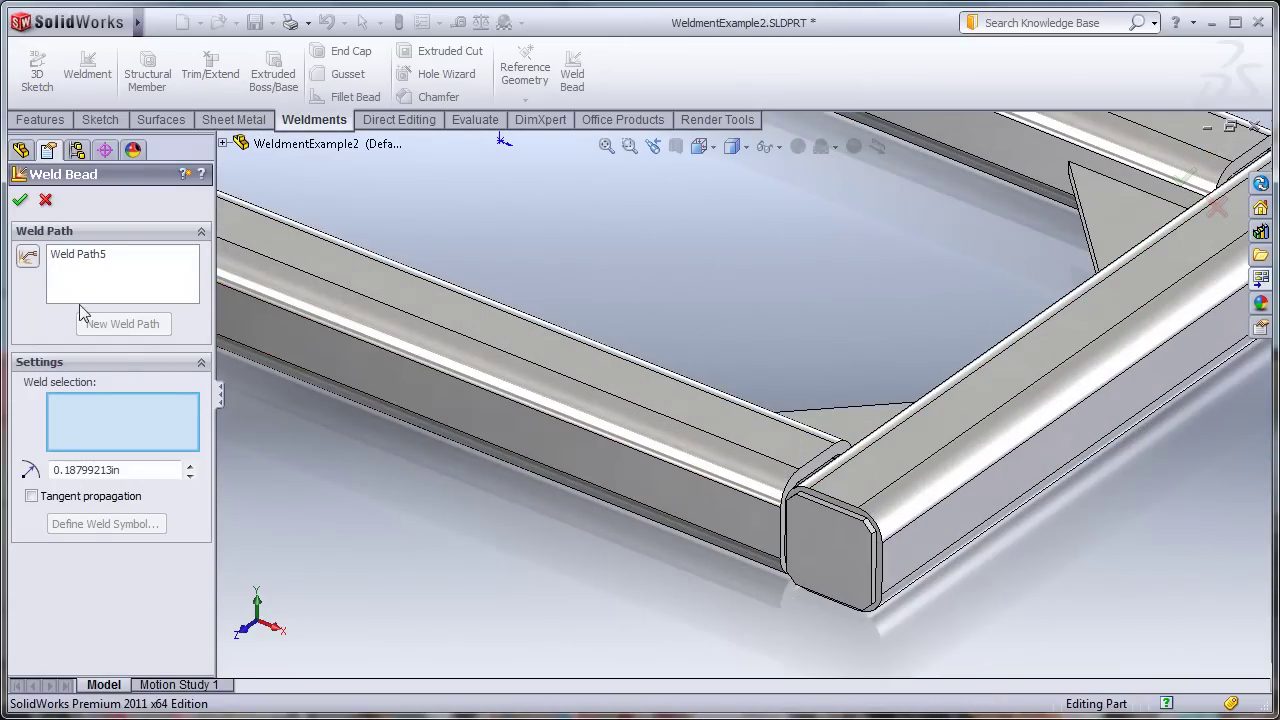
left_click(29, 258)
double_click(120, 469)
type(".1")
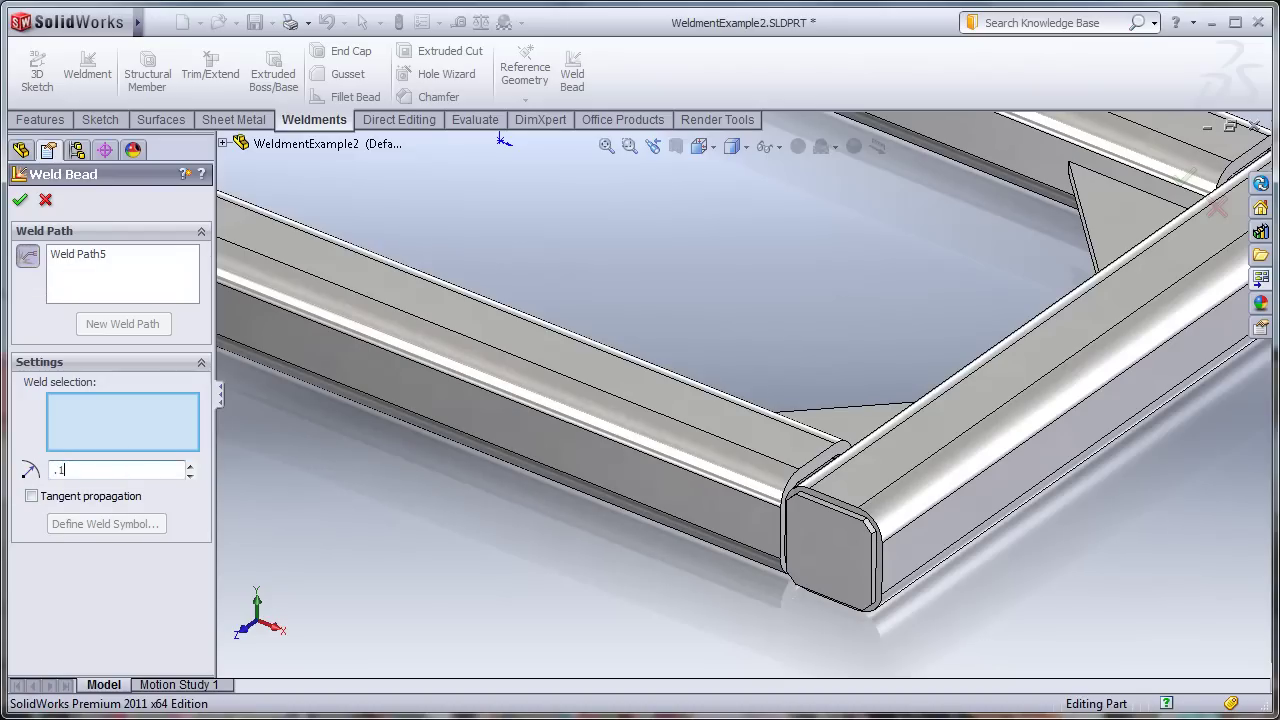
Add a weld path with tangent propagation where the partly welded long member meets the opposite cross member at the unwelded corner.
middle_click_drag(912, 440, 876, 515, "ctrl")
middle_click(795, 456)
scroll(781, 484, "down", 5)
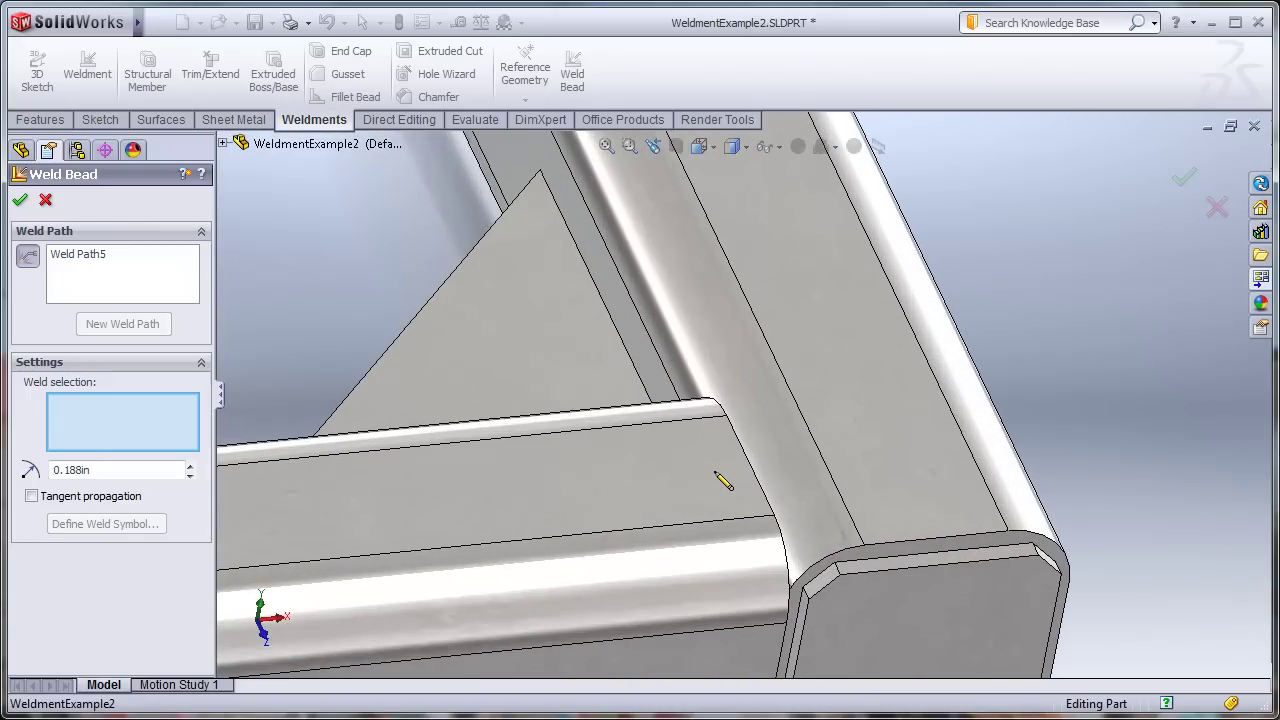
left_click_drag(788, 471, 816, 513)
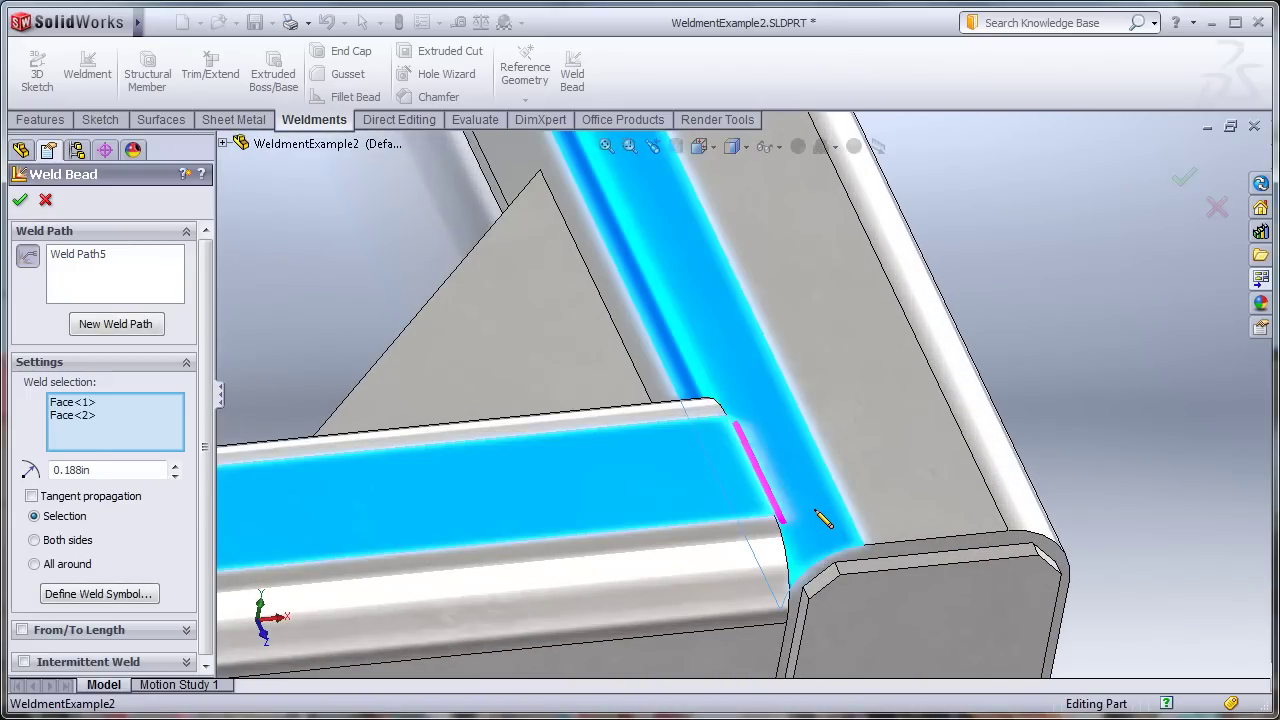
scroll(808, 510, "up", 2)
scroll(730, 428, "down", 2)
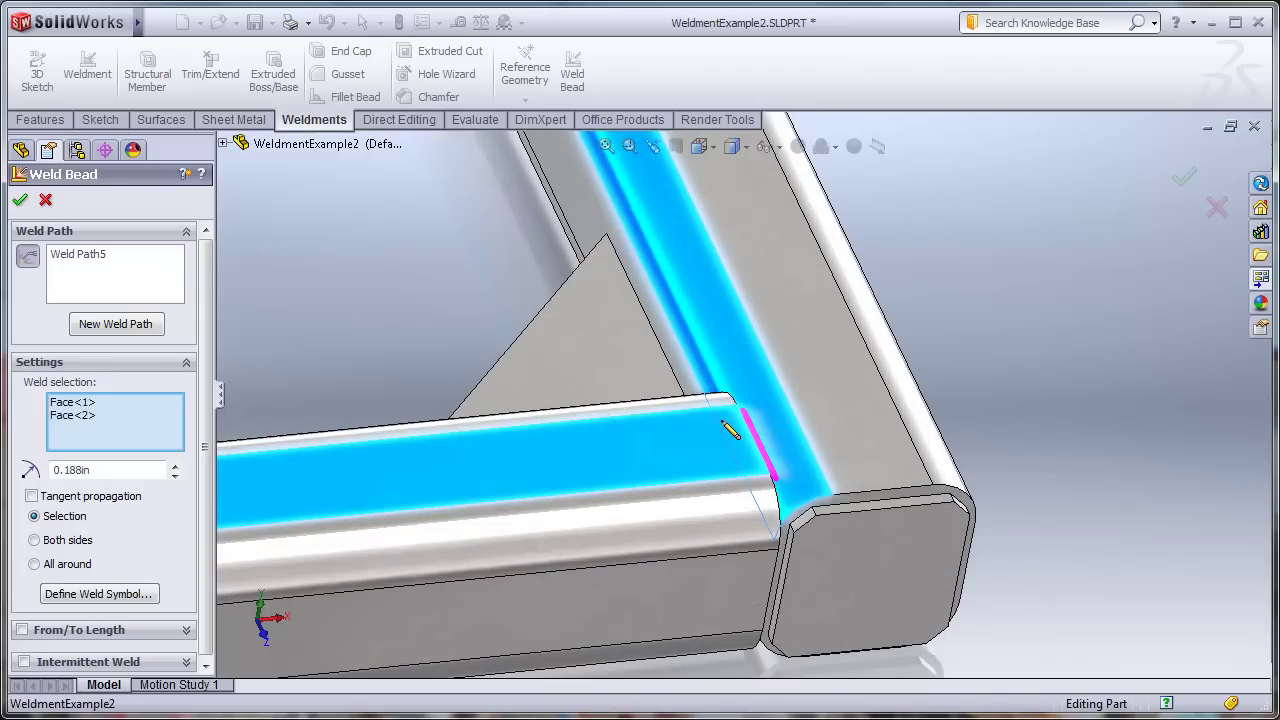
left_click(31, 496)
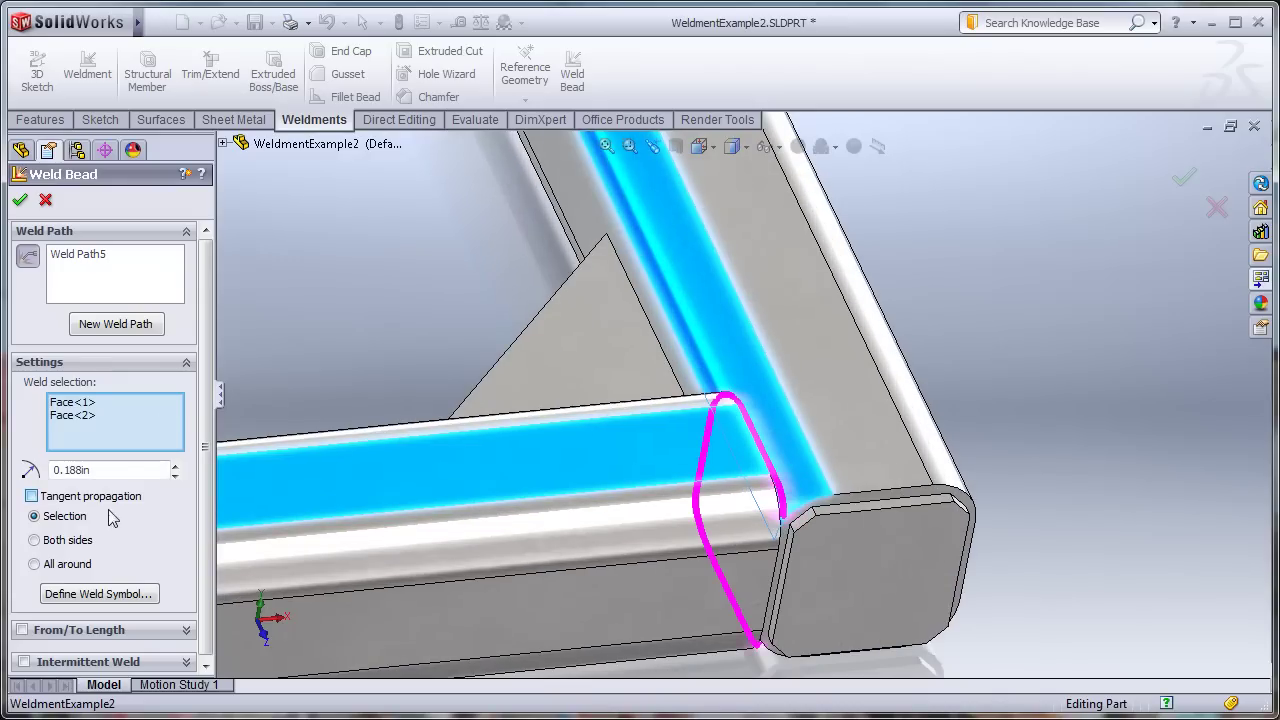
scroll(900, 503, "up", 1)
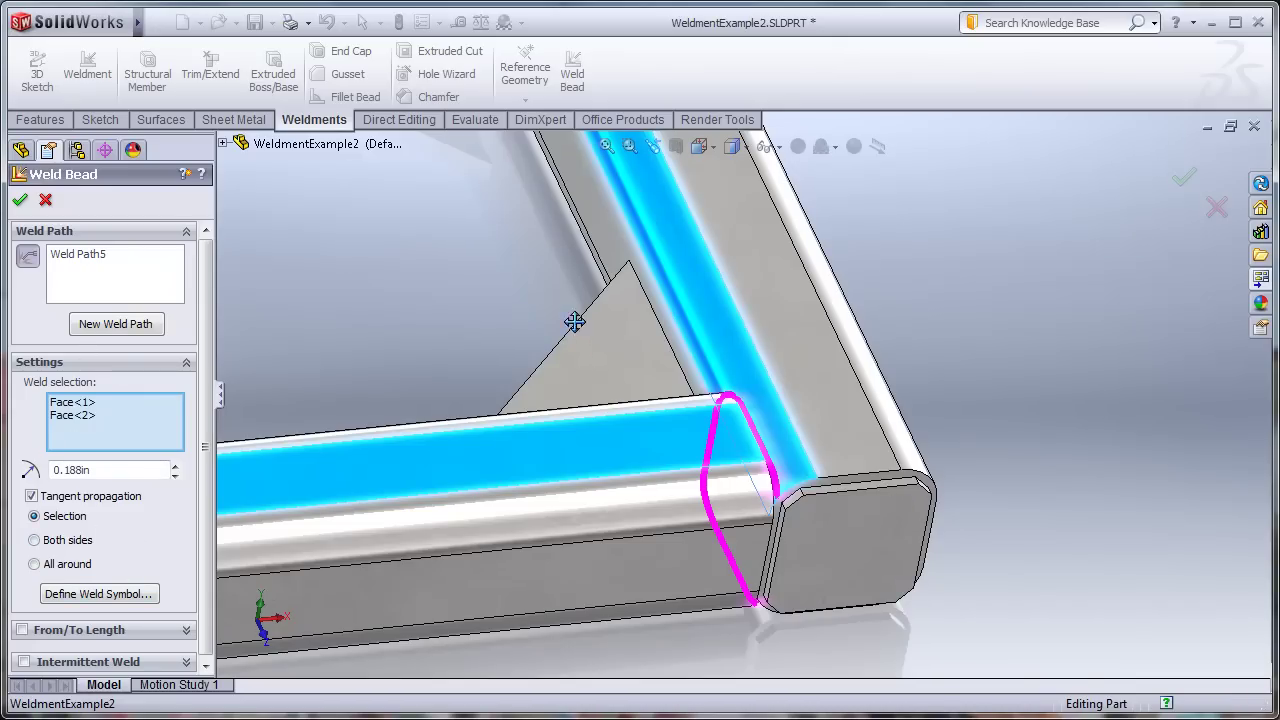
Add another weld path at the other end of that cross member, between it and the second long member's top face.
middle_click_drag(574, 323, 857, 565, "ctrl")
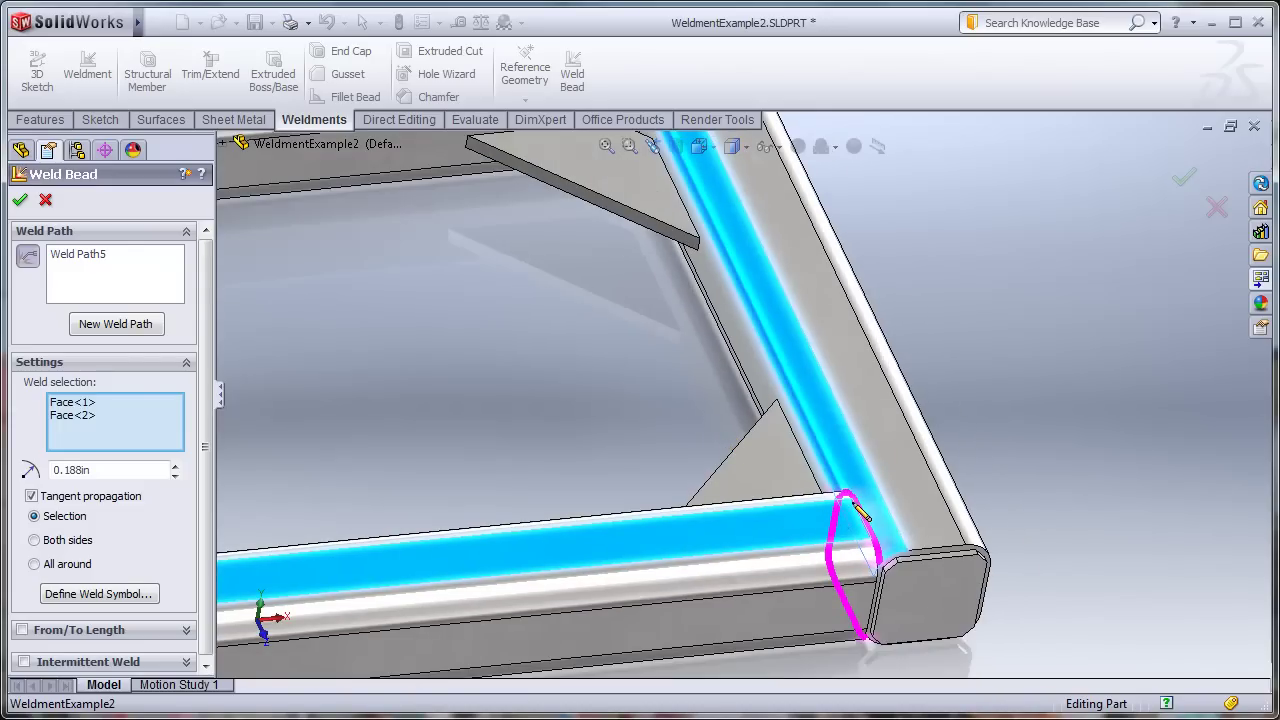
mouse_move(747, 272)
middle_mouse_down("ctrl")
mouse_move(840, 449)
mouse_move(846, 524)
mouse_move(846, 510)
middle_mouse_up("ctrl")
scroll(757, 330, "down", 5)
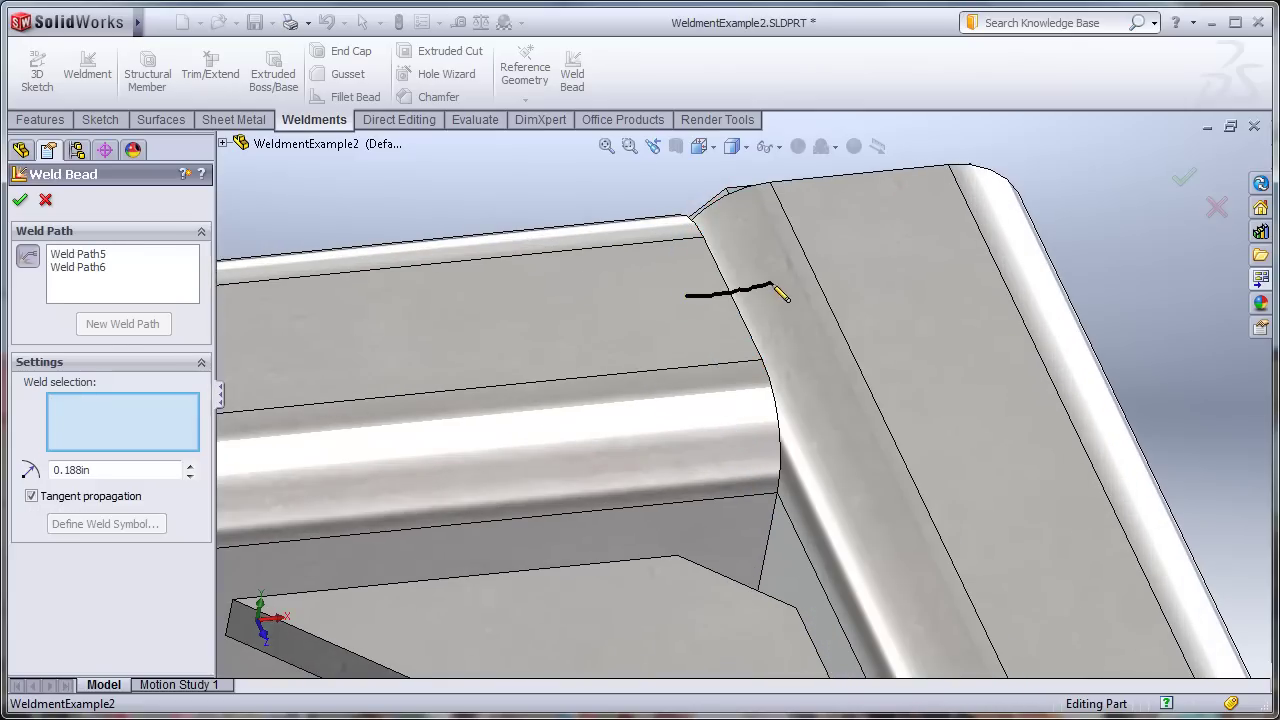
left_click(735, 362)
left_click(800, 352)
scroll(790, 365, "up", 6)
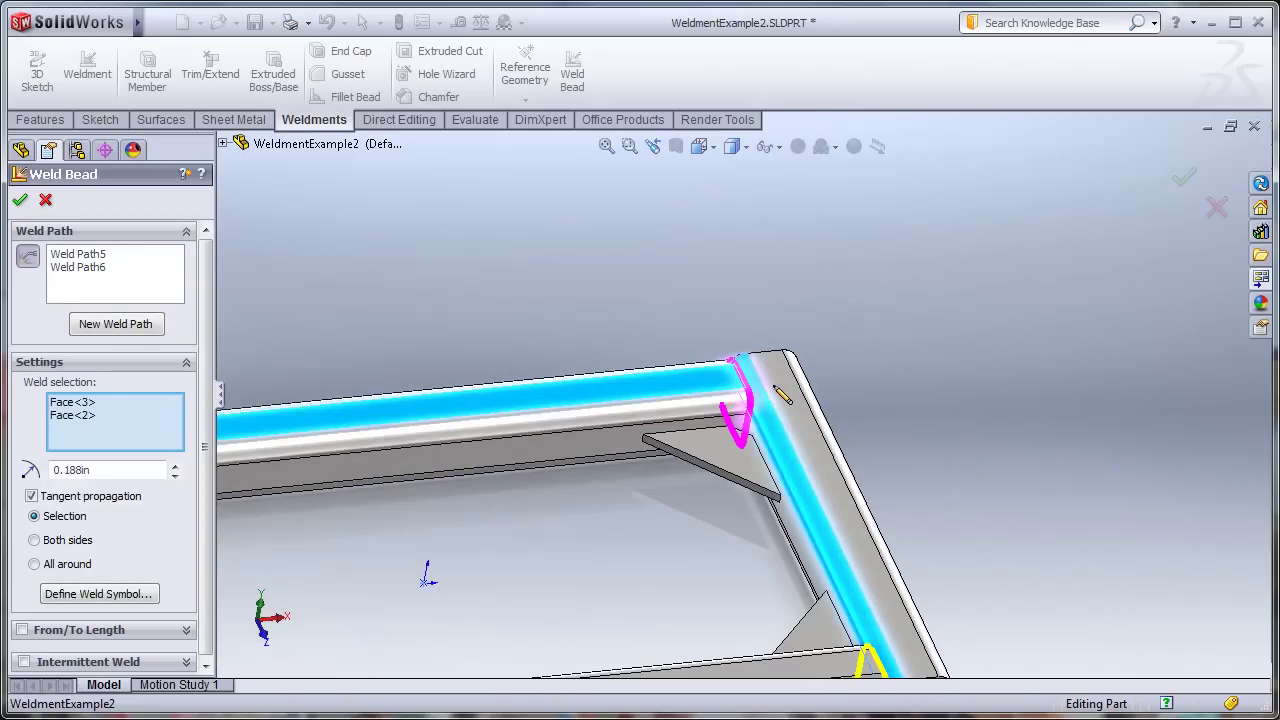
Add a weld path at the last unwelded corner, between the second long member's top face and the first cross member's rounded edge face.
middle_click_drag(549, 377, 557, 223, "ctrl")
scroll(577, 262, "down", 8)
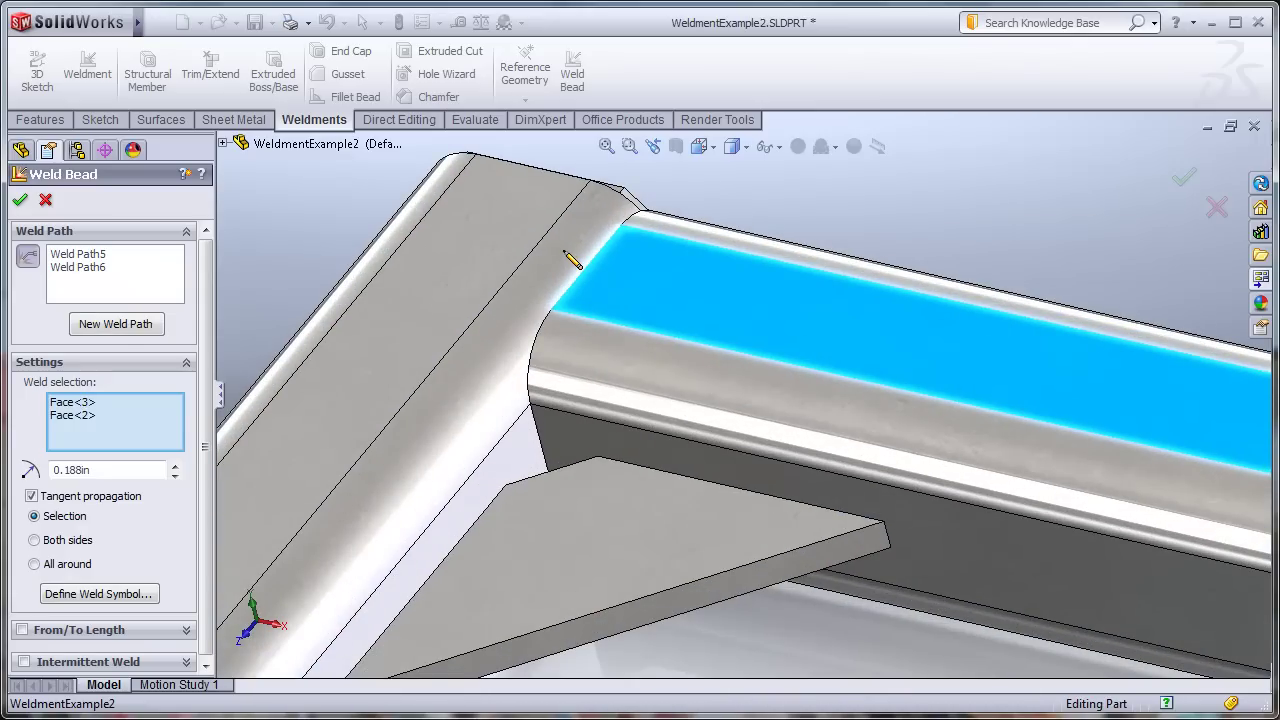
left_click_drag(564, 251, 623, 286)
scroll(683, 330, "up", 8)
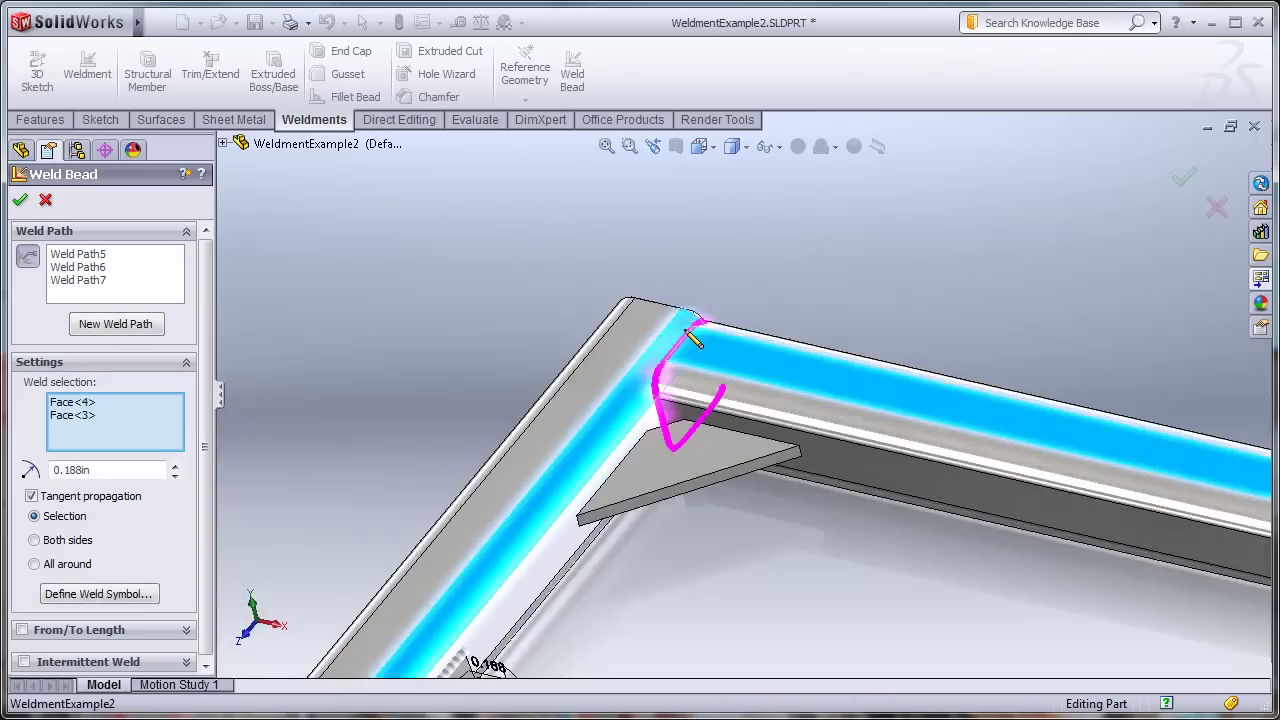
Add an All around weld path between the end cap and the tube end face at the unwelded end of the first long member.
middle_click_drag(848, 434, 718, 360, "ctrl")
scroll(714, 370, "down", 3)
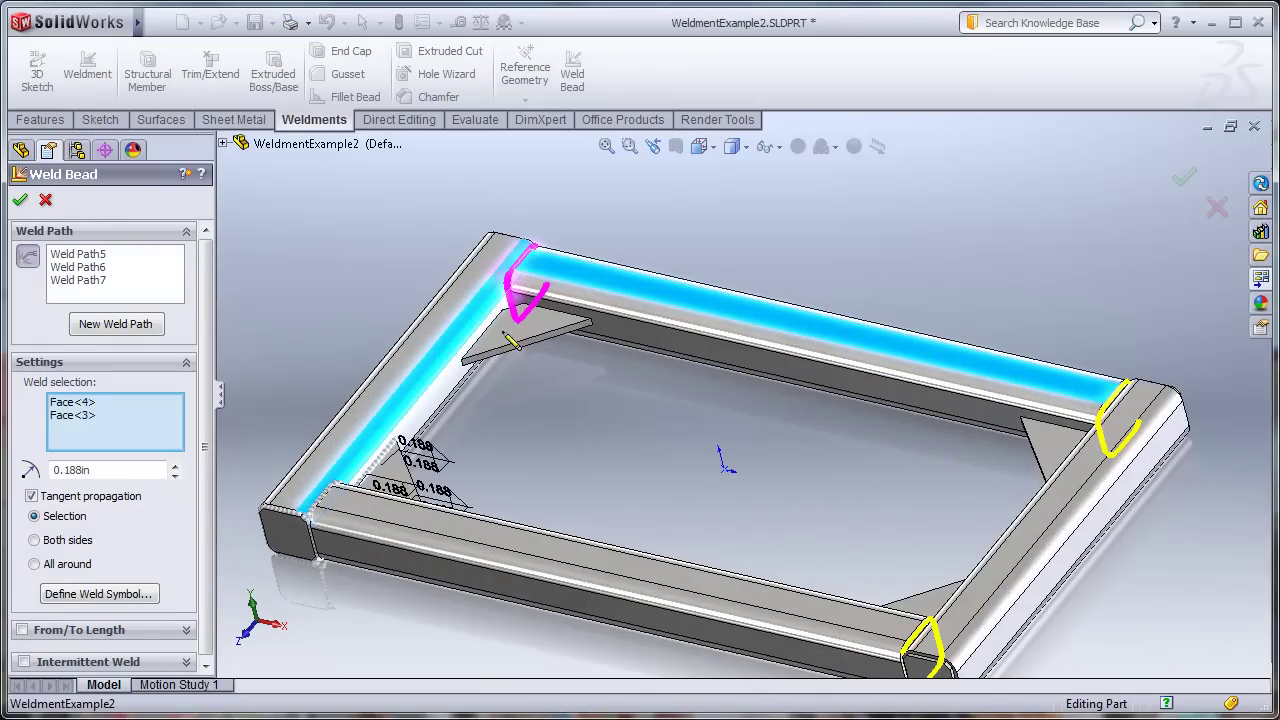
middle_click_drag(589, 384, 603, 311)
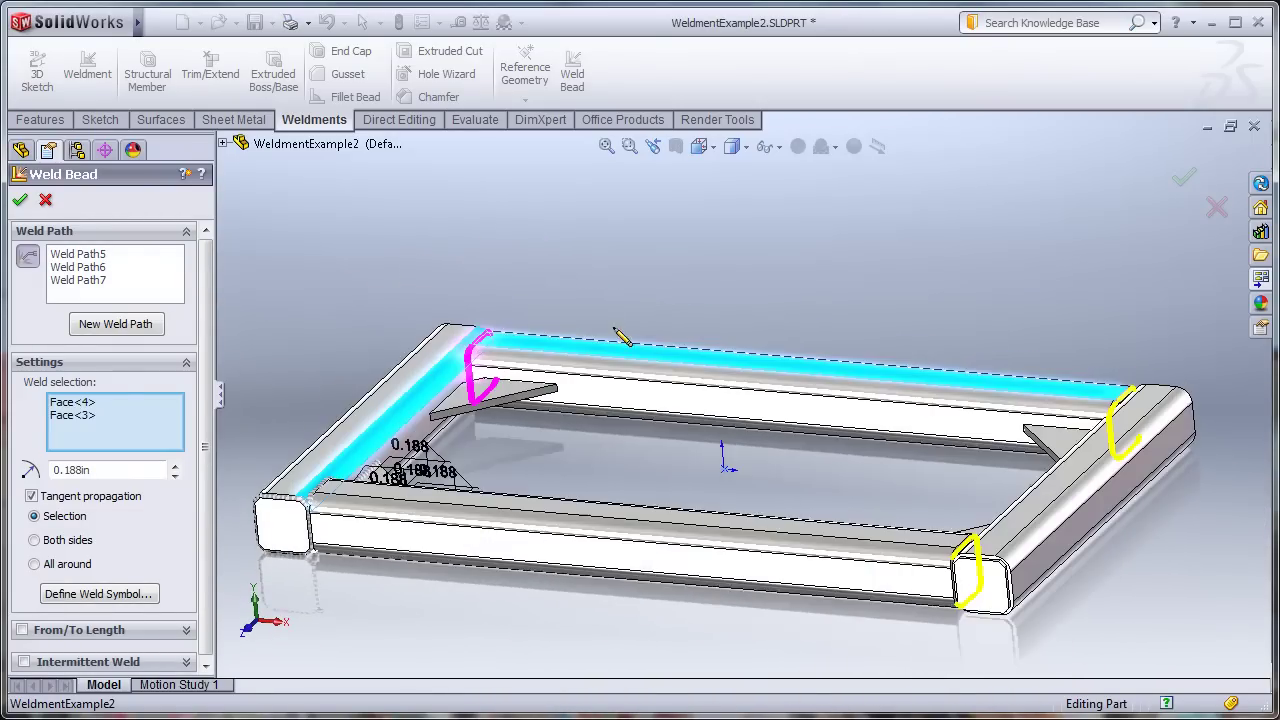
scroll(617, 330, "up", 1)
scroll(971, 534, "down", 5)
scroll(783, 443, "down", 5)
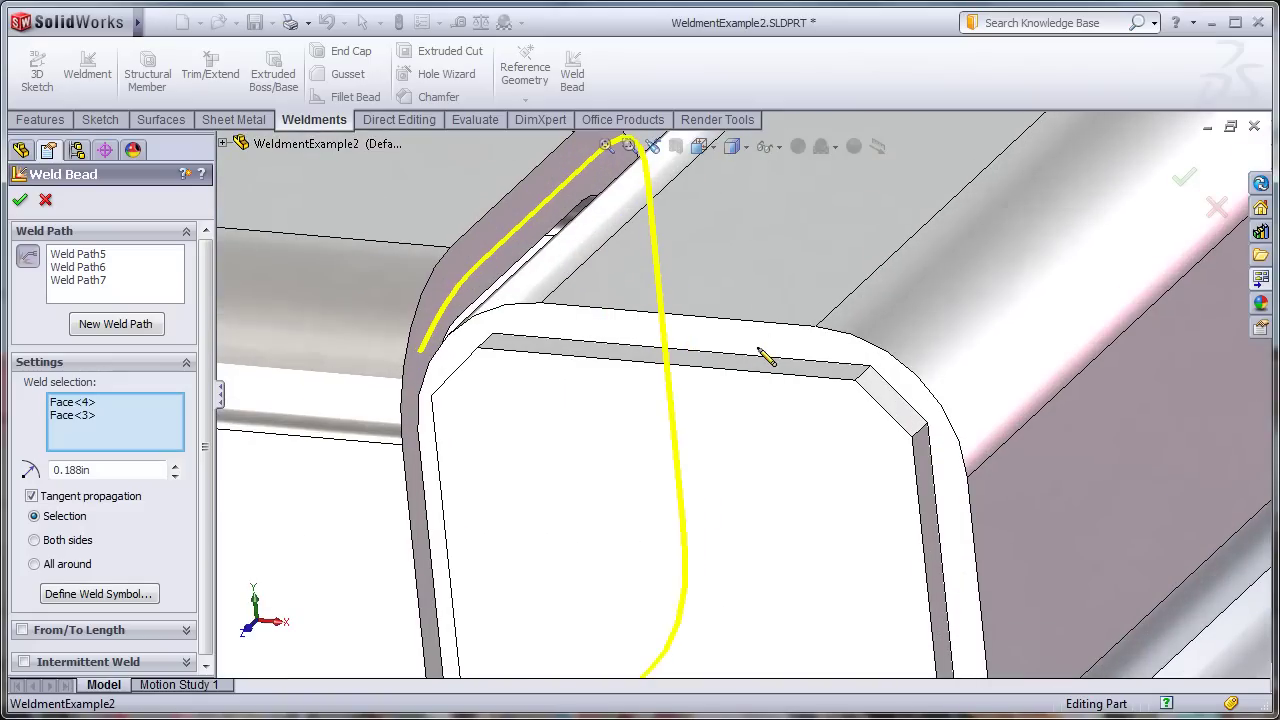
left_click_drag(757, 332, 753, 365)
left_click(755, 368)
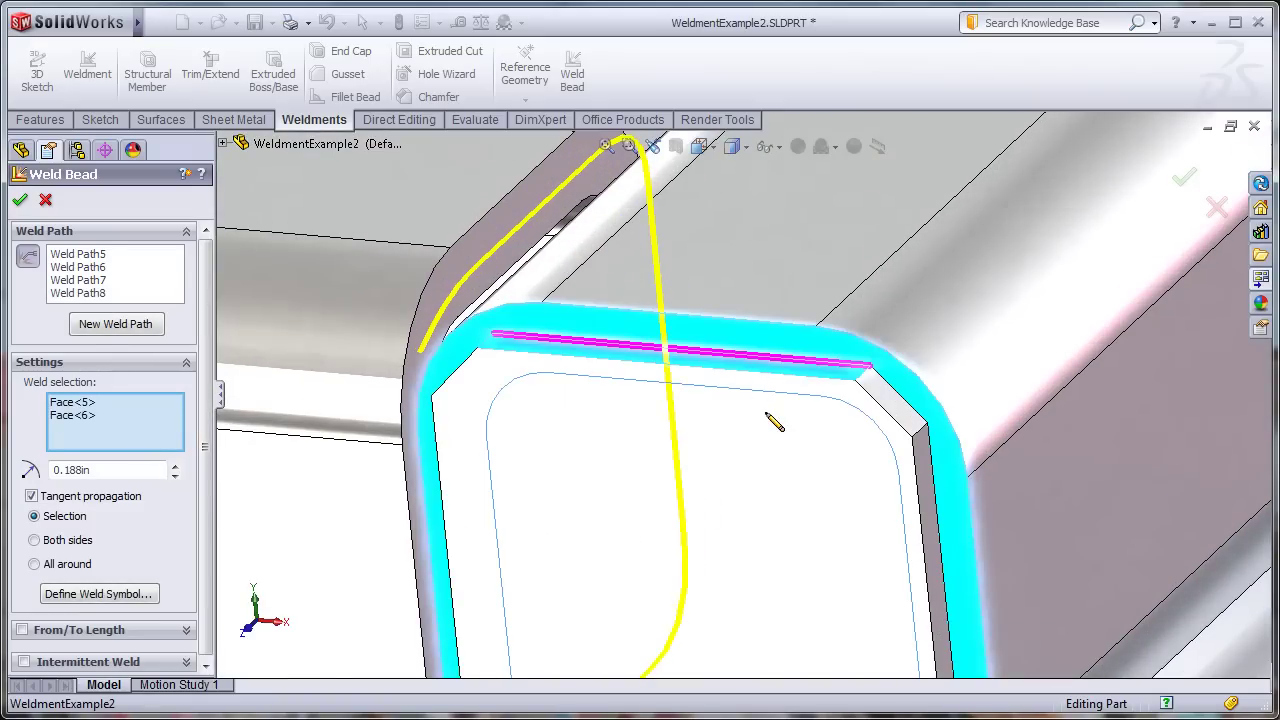
scroll(751, 423, "up", 3)
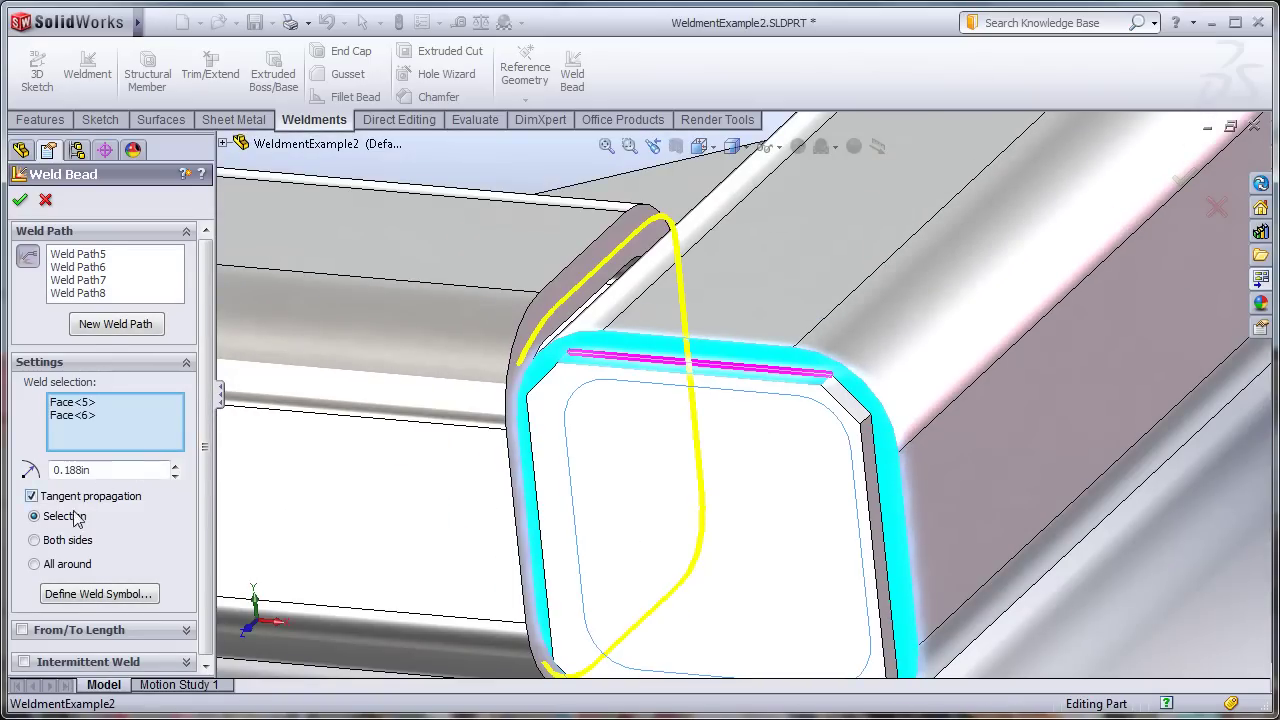
left_click(35, 565)
scroll(755, 430, "up", 5)
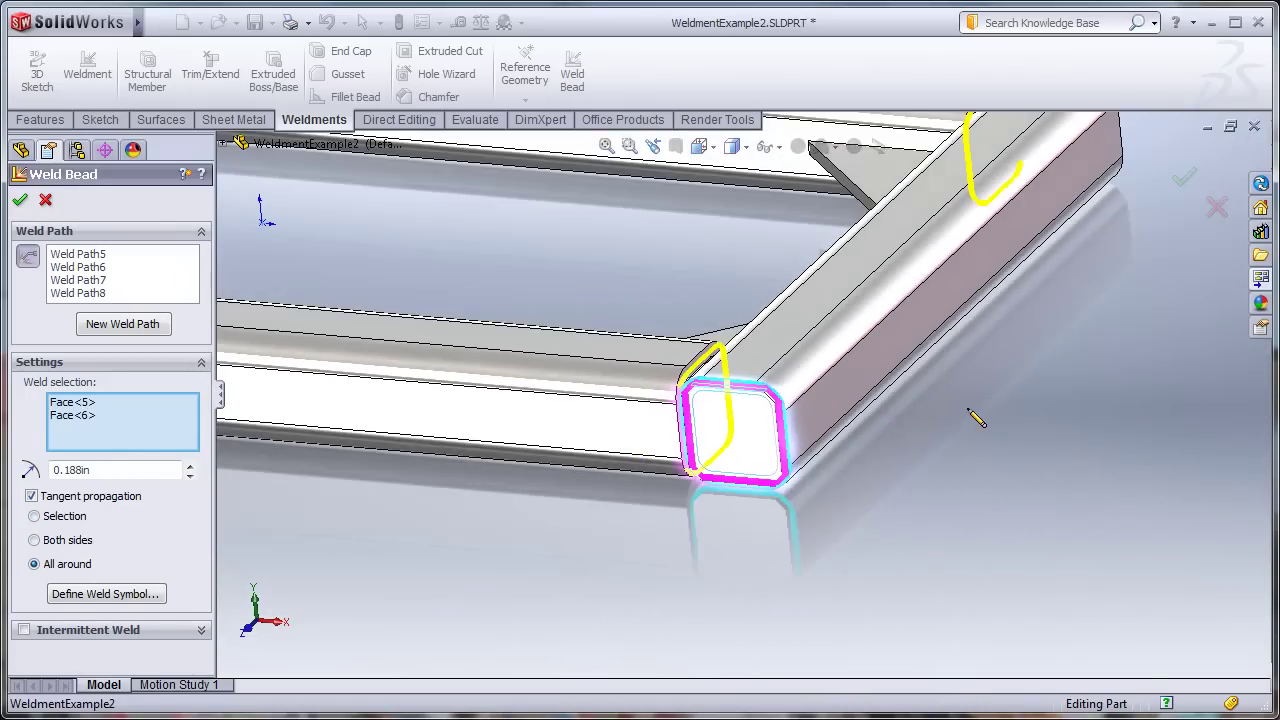
Add an all-around weld path around the end cap at the other end of the same cross member.
middle_click_drag(968, 409, 744, 415)
scroll(1098, 441, "down", 6)
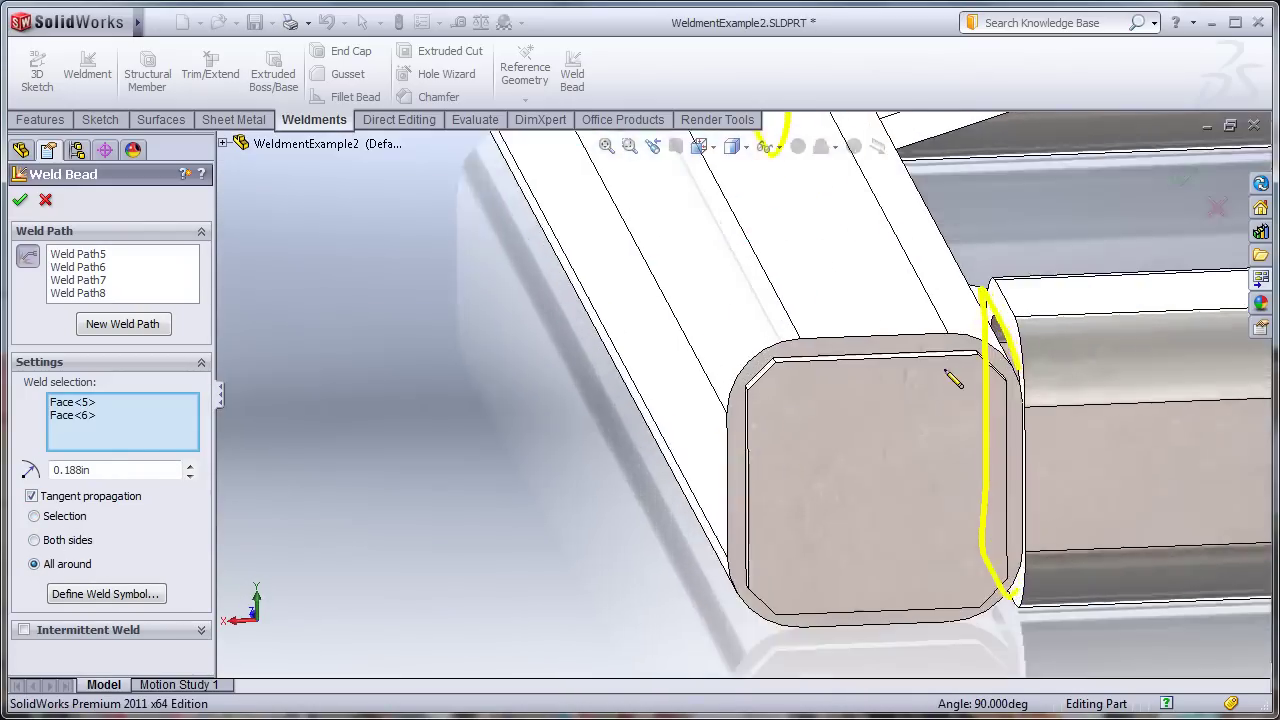
scroll(905, 352, "down", 3)
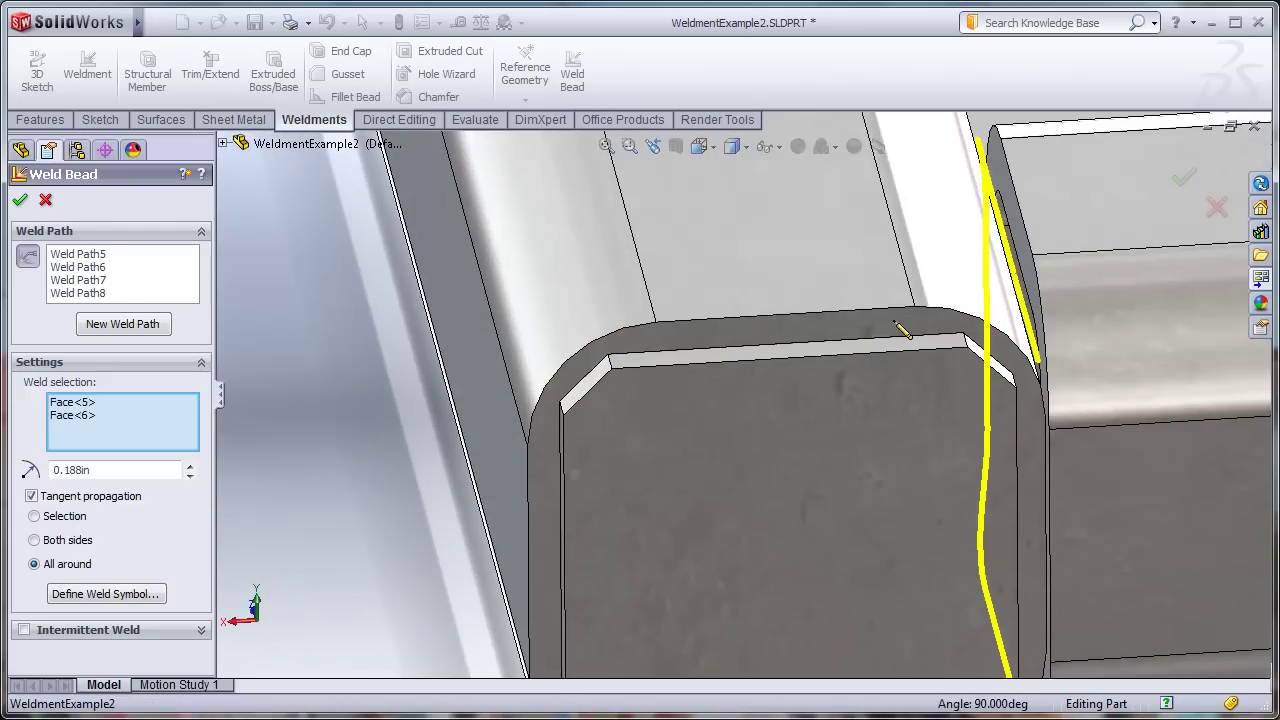
left_click(918, 360)
scroll(1000, 370, "up", 8)
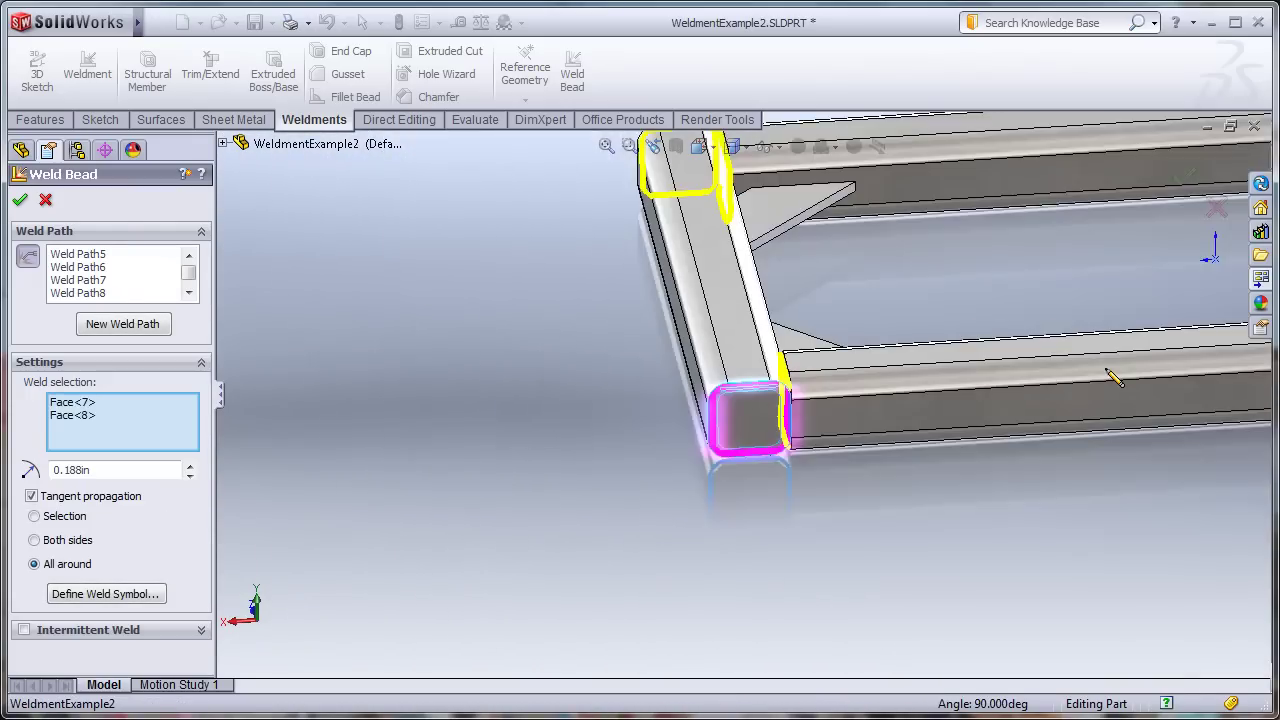
Add an all-around weld path around the last unwelded end cap, at the far end of the first cross member.
middle_click_drag(1106, 370, 325, 384, "ctrl")
scroll(1155, 372, "down", 4)
scroll(745, 325, "down", 4)
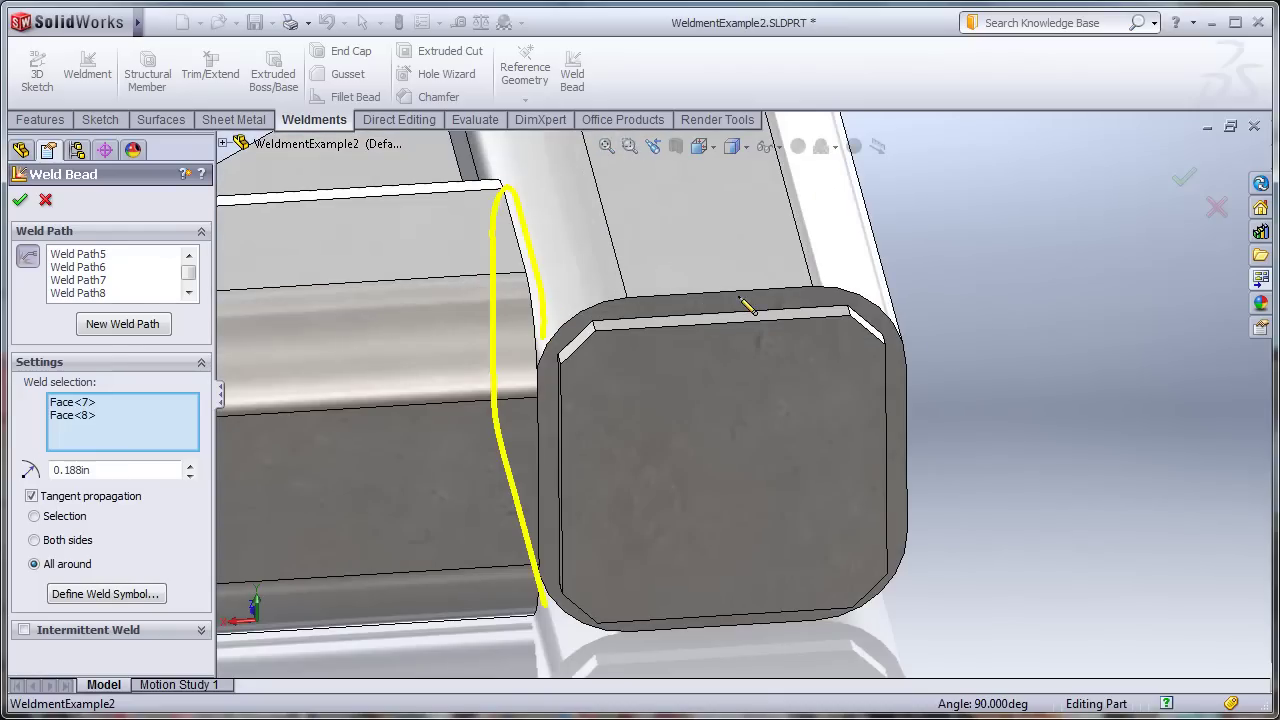
left_click_drag(739, 297, 741, 316)
left_click(739, 302)
scroll(875, 400, "up", 10)
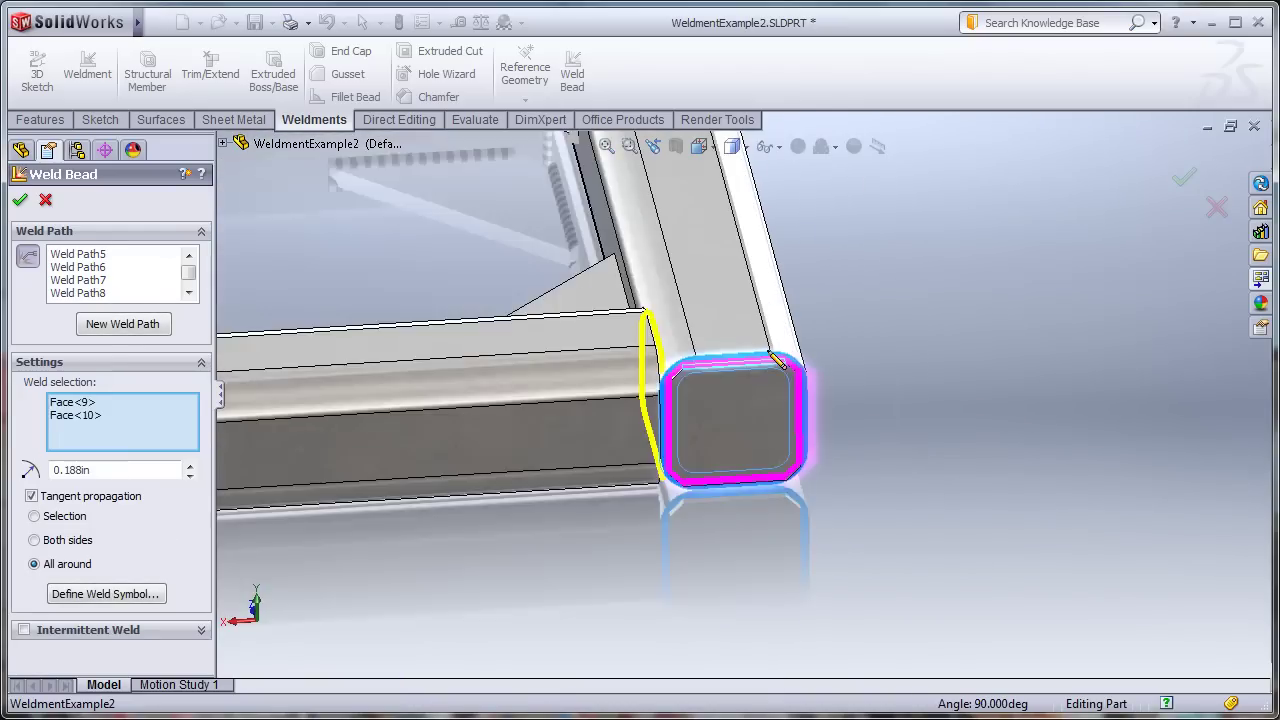
Add a weld path between the top face of the gusset beside the last end cap and the long member's inner face, on Both sides.
middle_click_drag(752, 396, 737, 431)
scroll(430, 245, "down", 8)
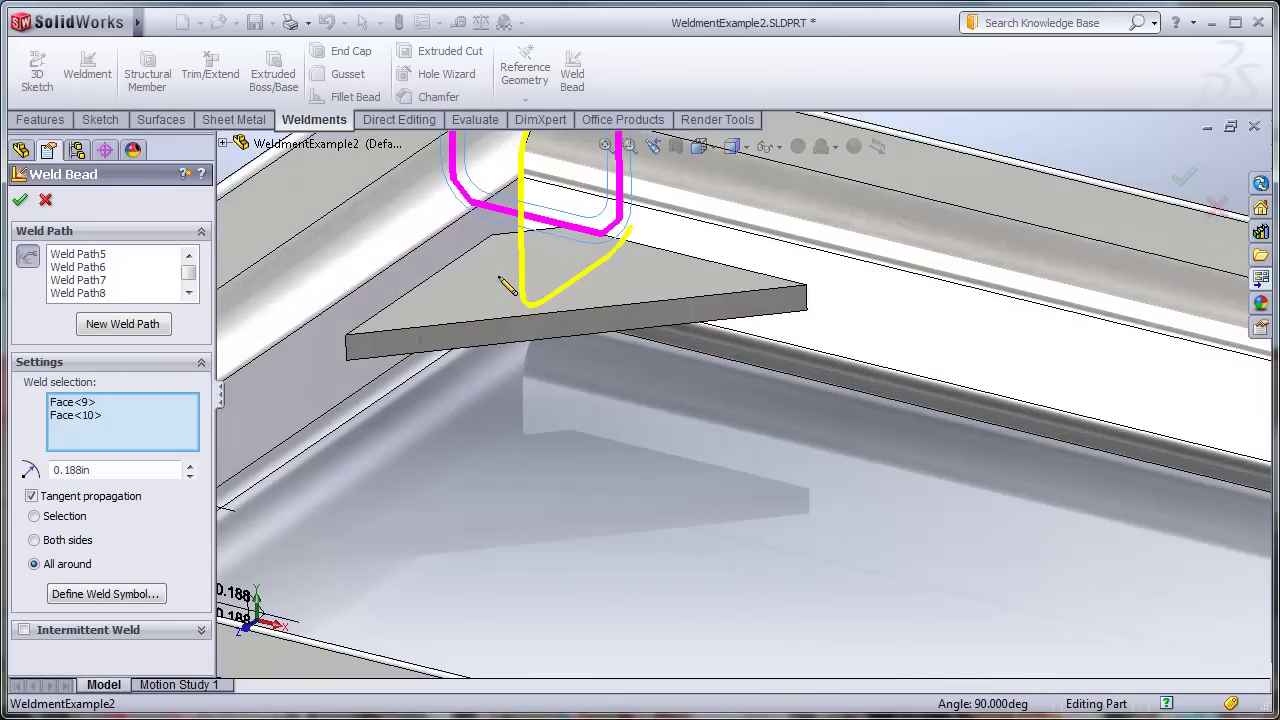
scroll(525, 337, "down", 2)
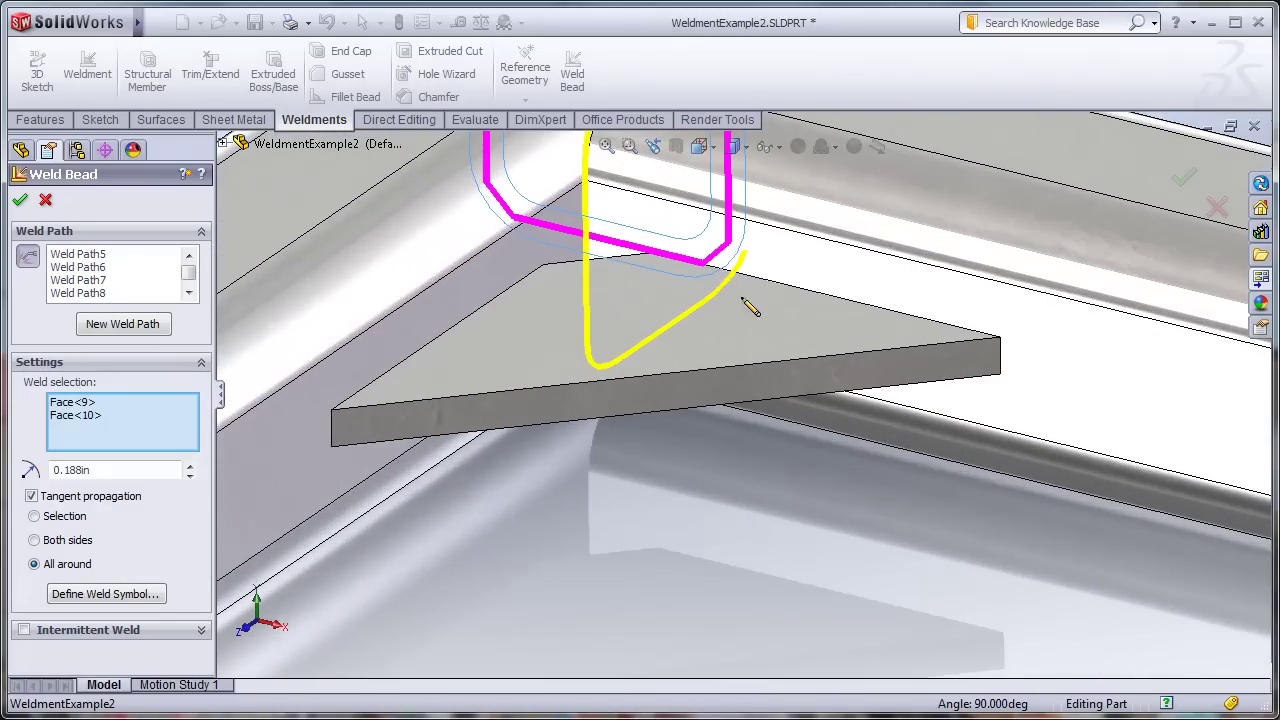
mouse_move(832, 264)
left_mouse_down()
mouse_move(820, 322)
mouse_move(806, 321)
left_mouse_up()
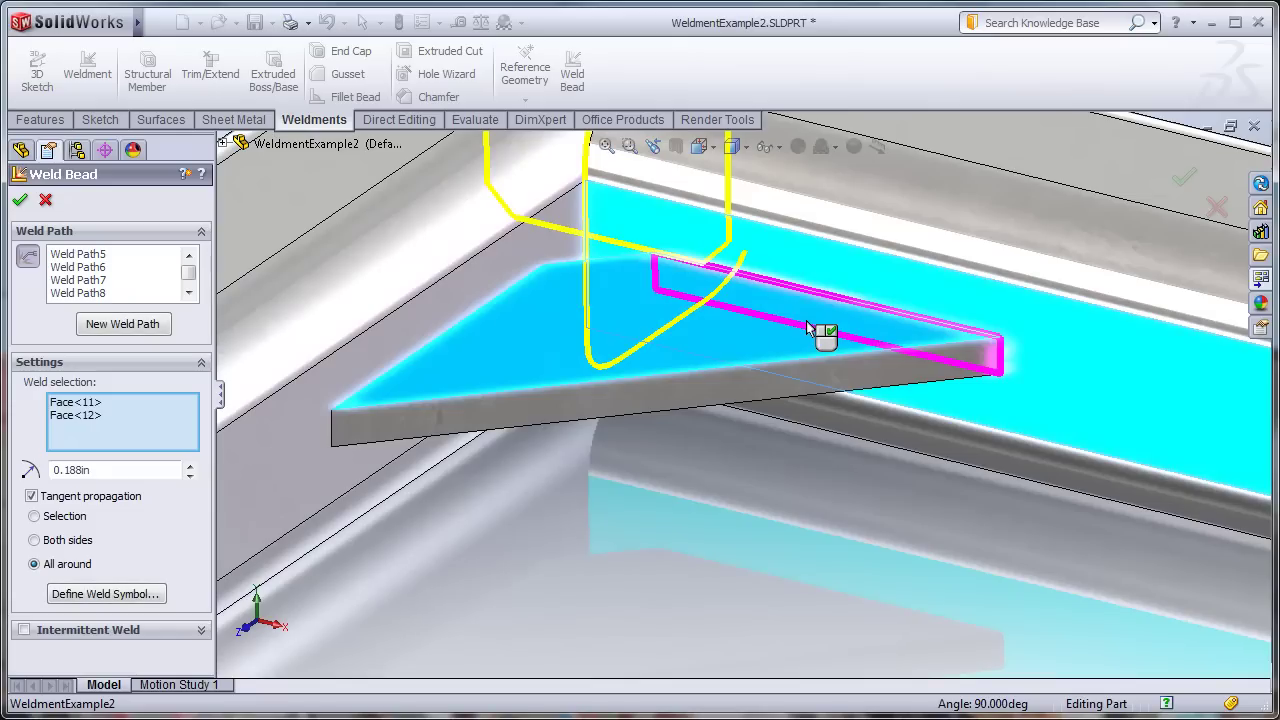
left_click(57, 543)
scroll(914, 418, "up", 3)
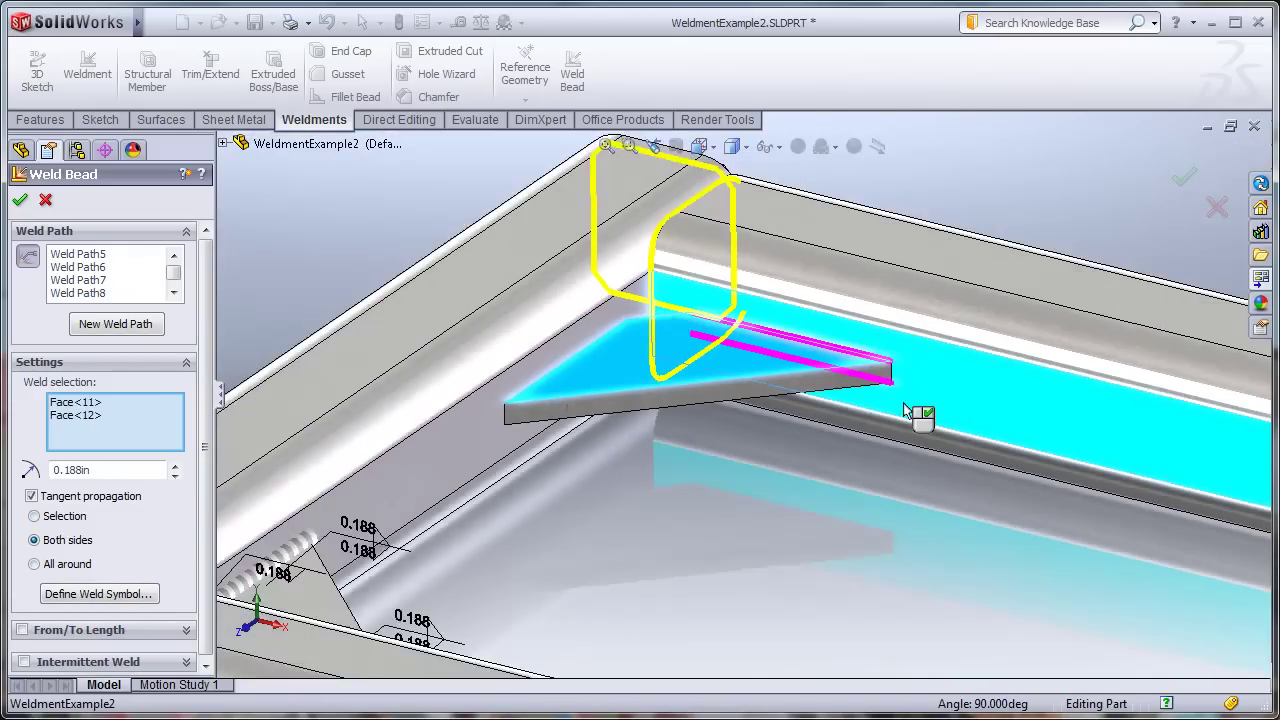
scroll(810, 350, "down", 2)
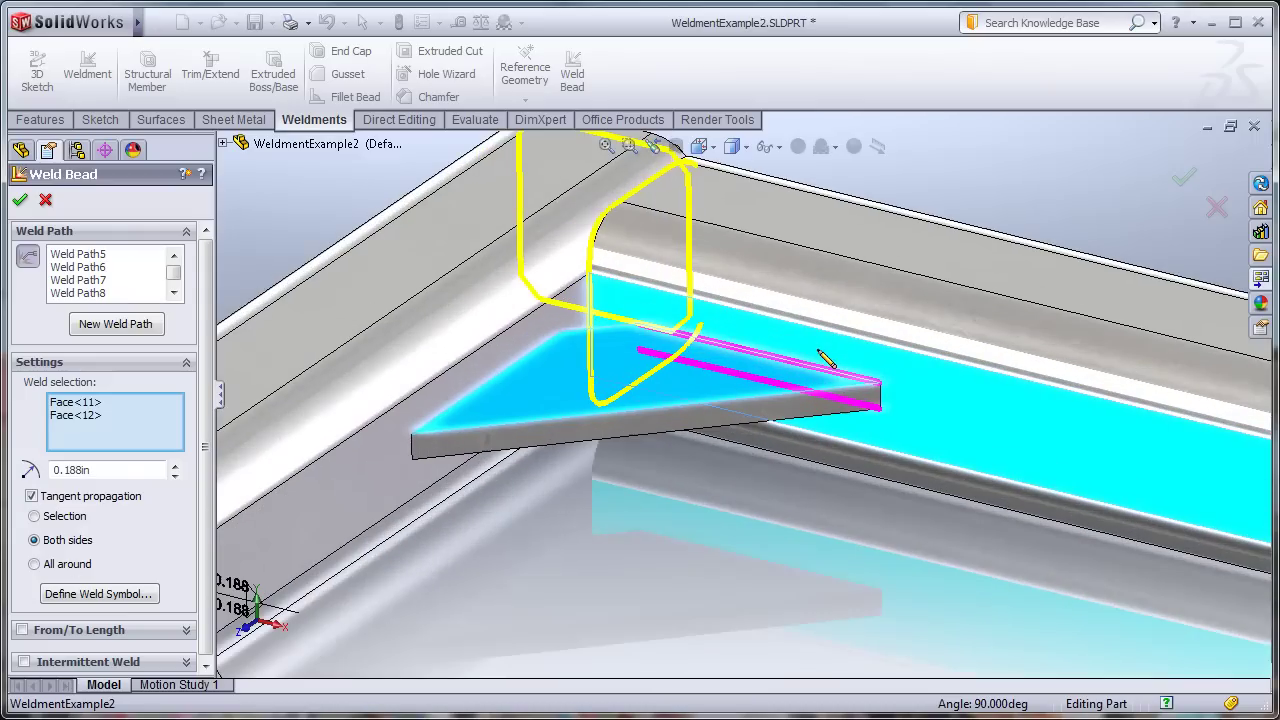
Add a both-sides weld path between the same gusset's top face and the cross member's inner face.
scroll(557, 423, "down", 3)
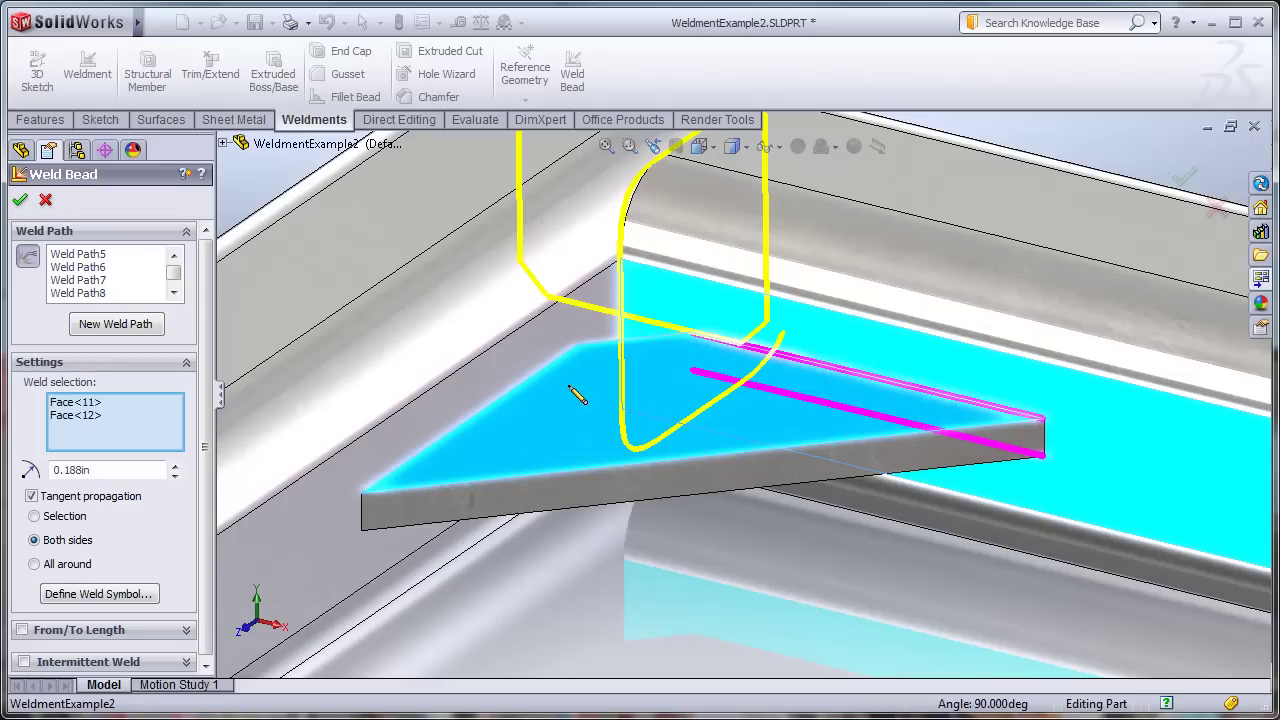
left_click_drag(476, 379, 529, 431)
scroll(608, 424, "up", 4)
scroll(696, 454, "up", 3)
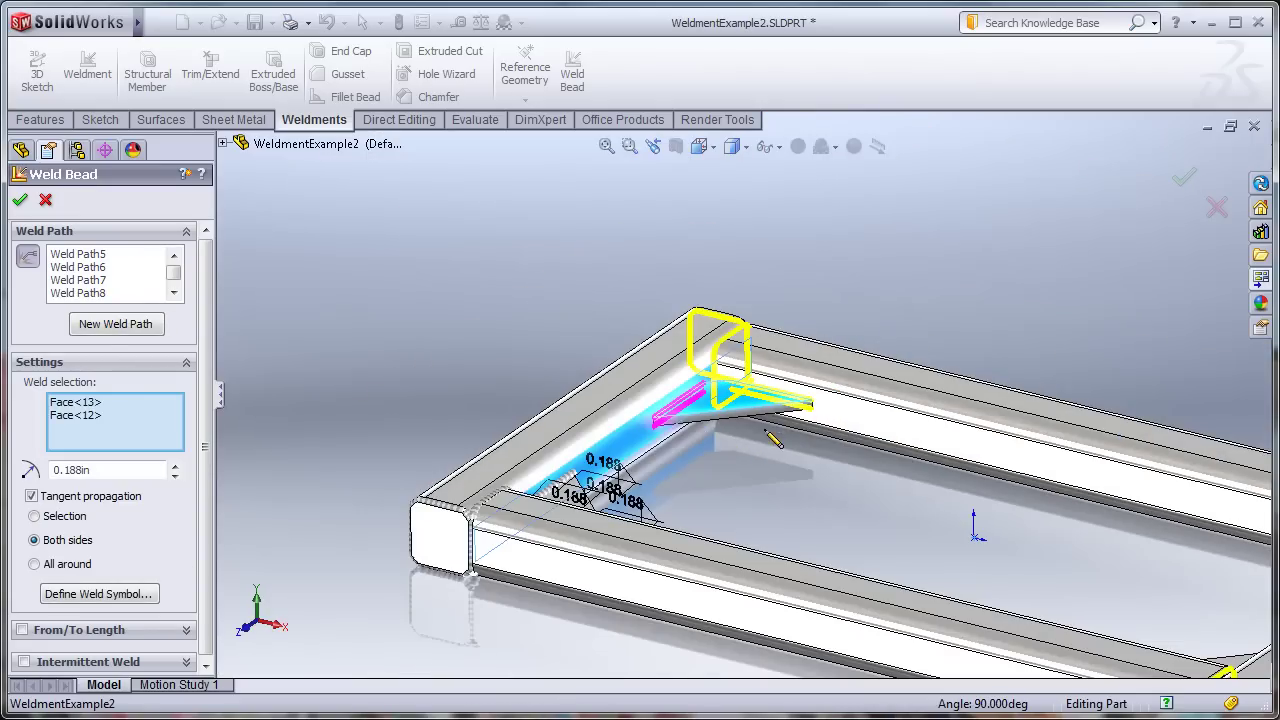
Add both-sides weld paths joining the next unwelded gusset's top face to the inner faces of the adjoining long and cross members.
scroll(765, 430, "up", 3)
middle_click_drag(923, 509, 1080, 540)
scroll(1058, 396, "down", 3)
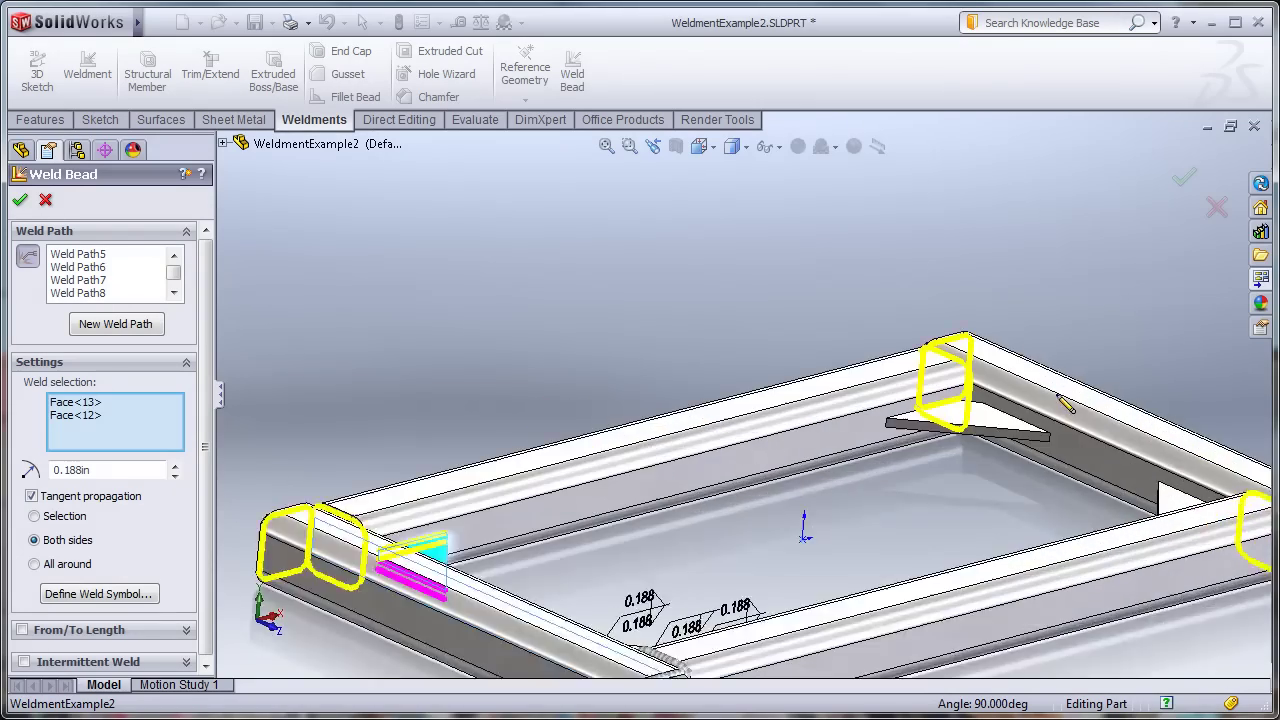
scroll(937, 480, "down", 5)
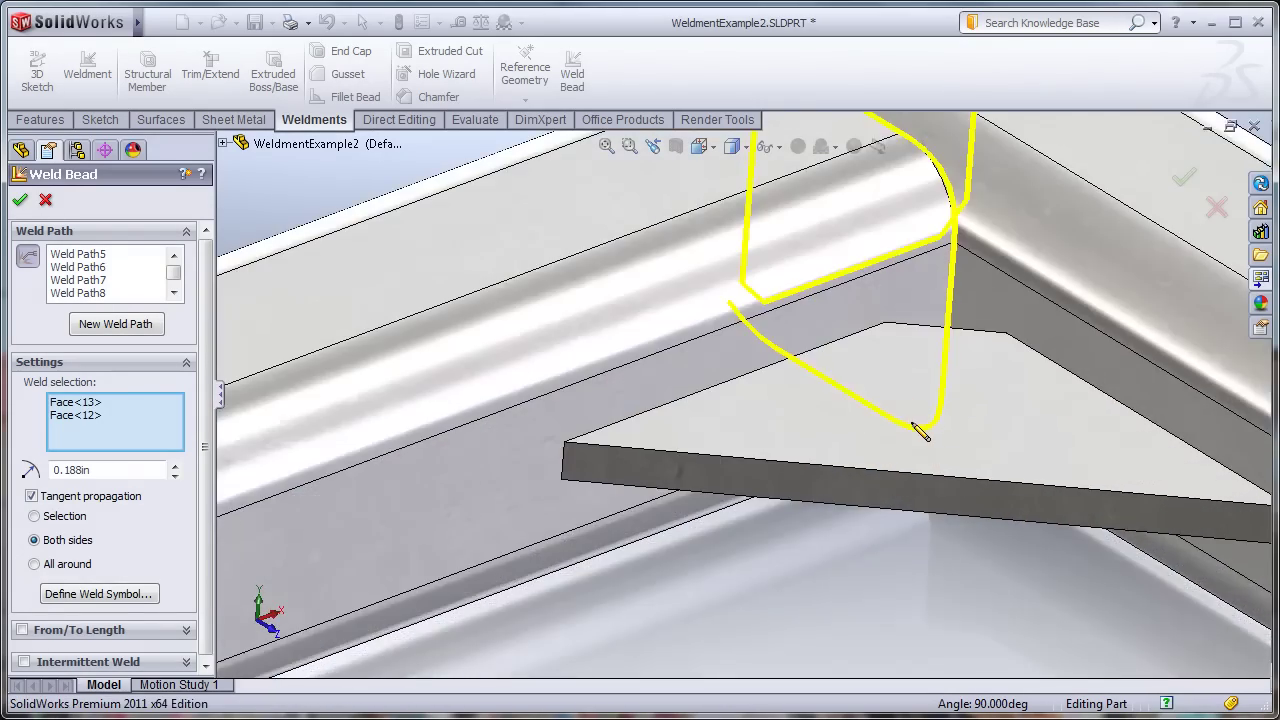
middle_click_drag(912, 423, 904, 391, "ctrl")
left_click_drag(720, 336, 736, 394)
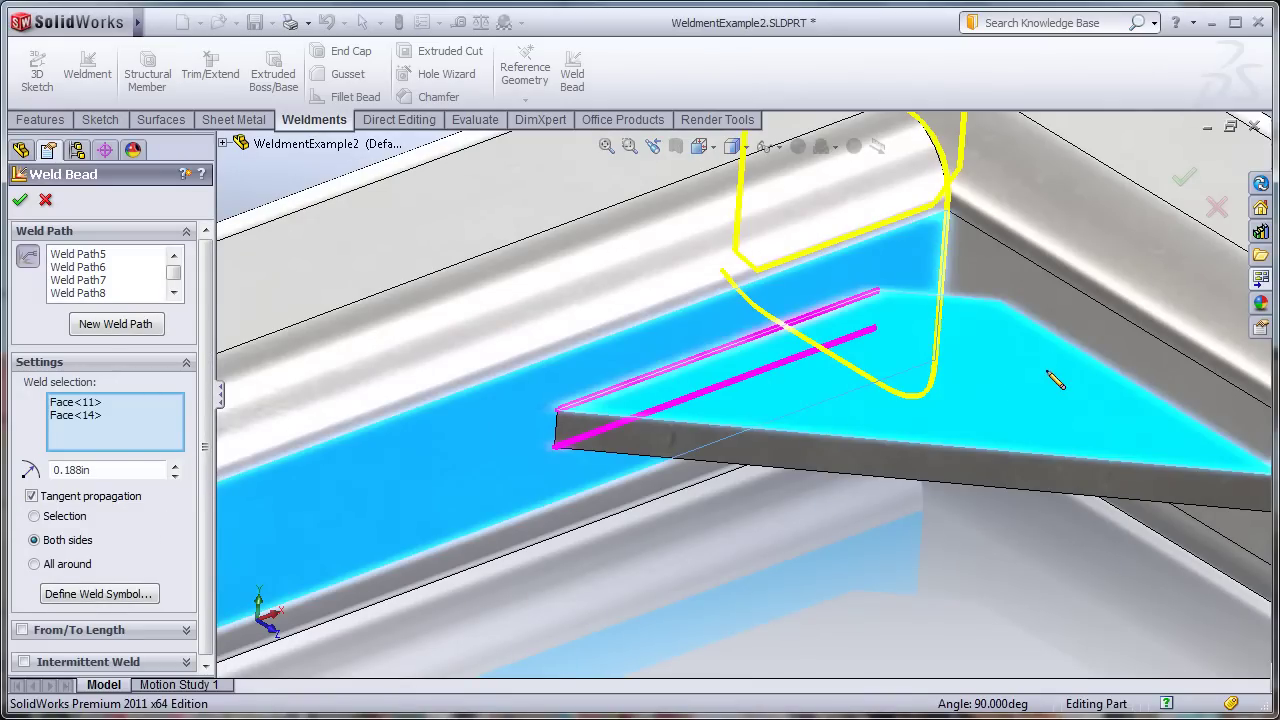
left_click_drag(1043, 375, 1099, 331)
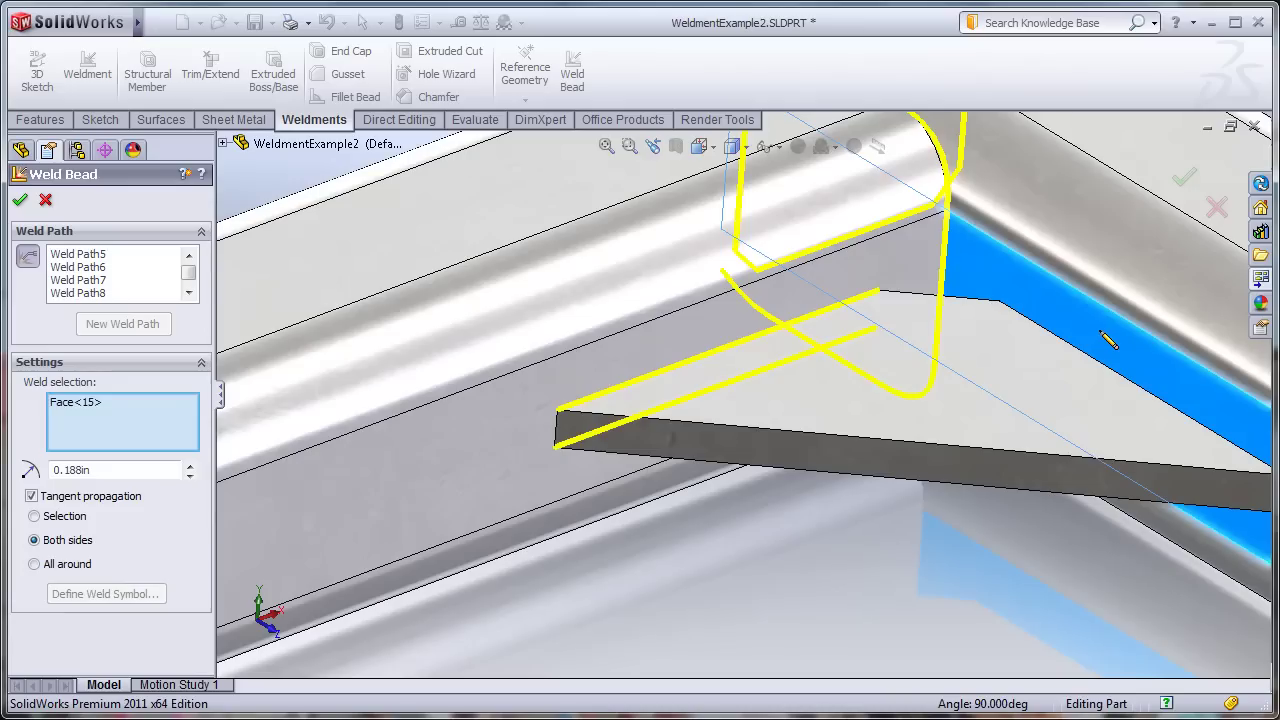
mouse_move(1058, 384)
left_mouse_down()
mouse_move(1095, 350)
mouse_move(1112, 373)
left_mouse_up()
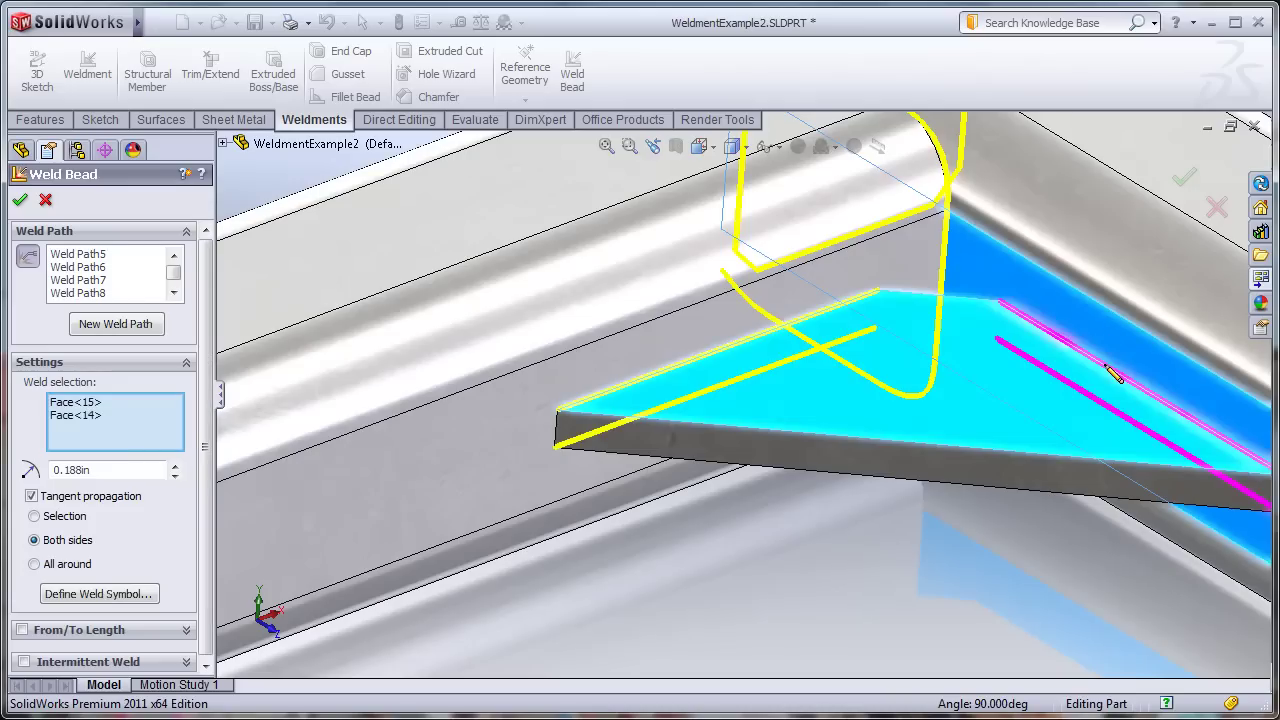
Add both-sides weld paths between the remaining gusset's top face and its two adjoining members' inner faces, and accept the weld beads.
scroll(889, 412, "up", 3)
scroll(896, 451, "up", 3)
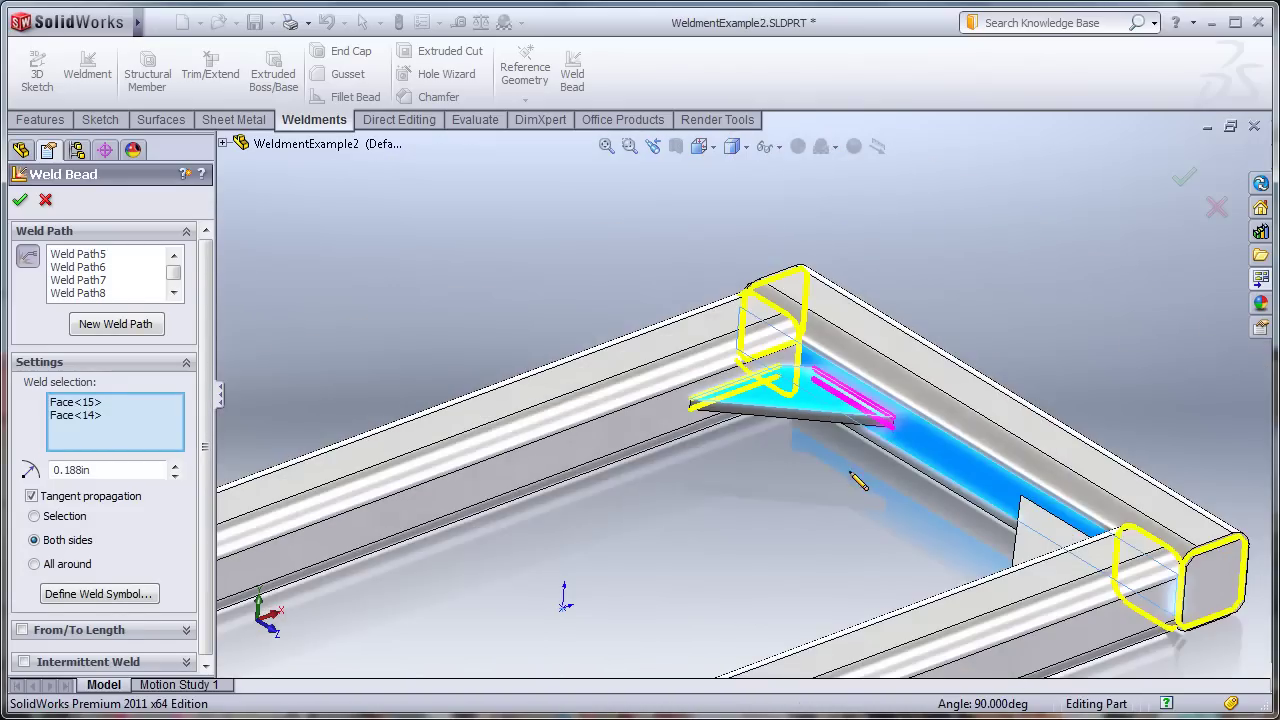
middle_click_drag(890, 440, 1010, 390)
scroll(1010, 390, "down", 5)
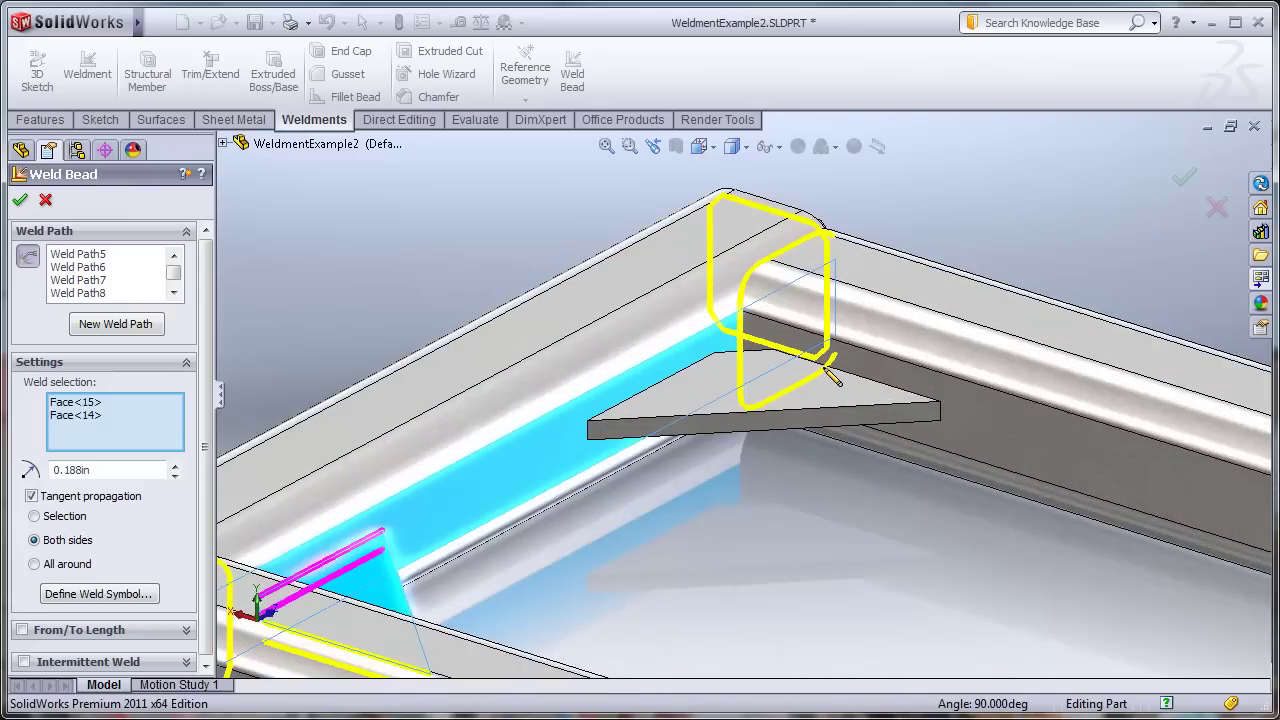
left_click_drag(929, 335, 904, 376)
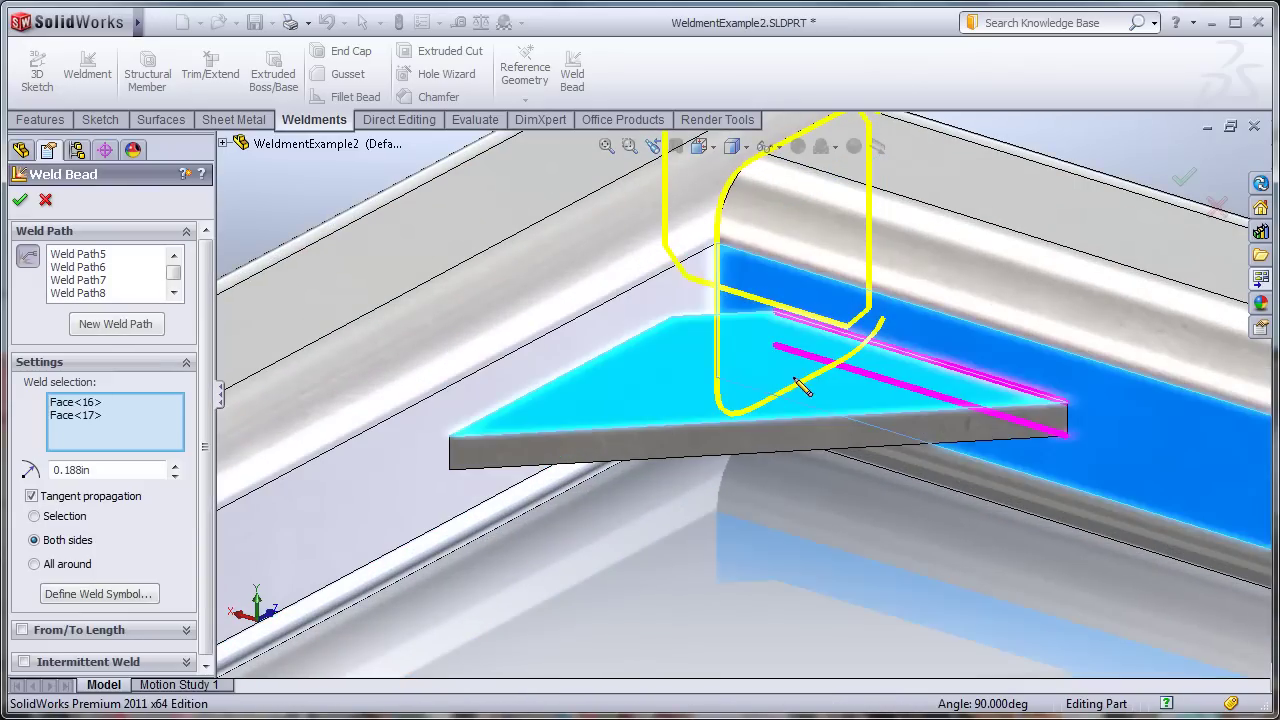
left_click_drag(619, 323, 646, 361)
left_click(656, 372)
scroll(680, 366, "up", 5)
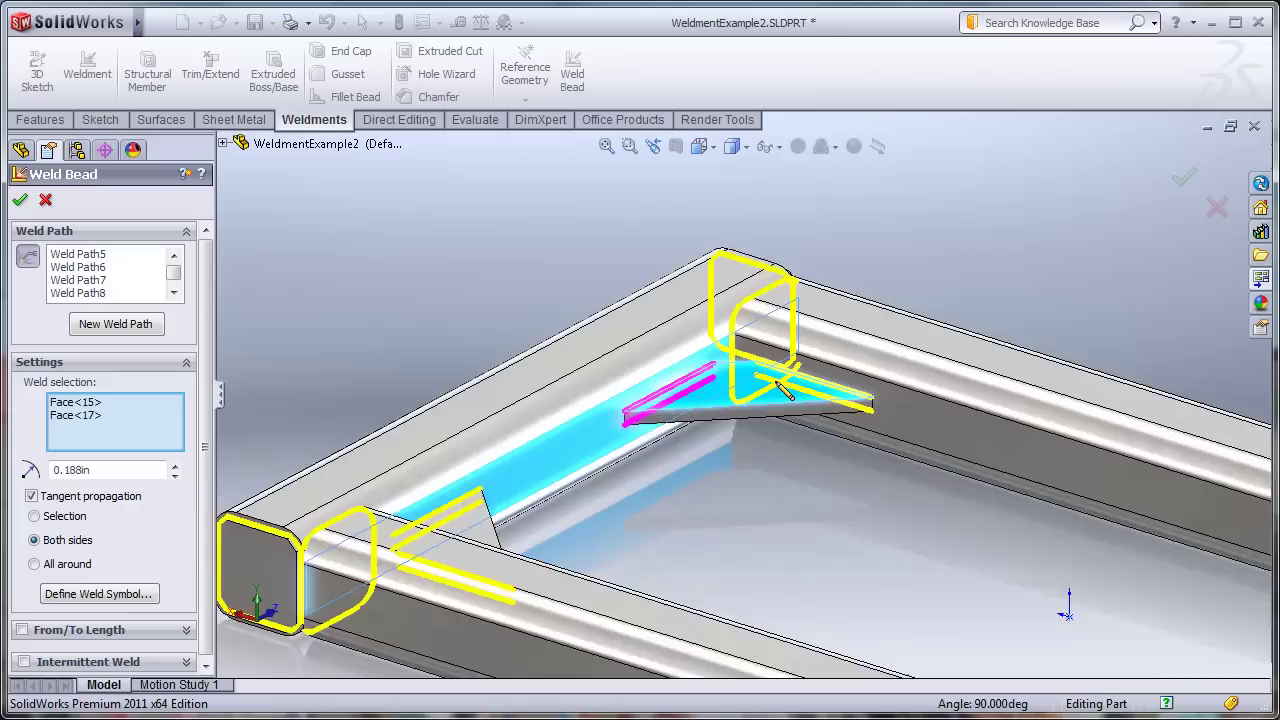
scroll(846, 514, "down", 2)
left_click(1186, 181)
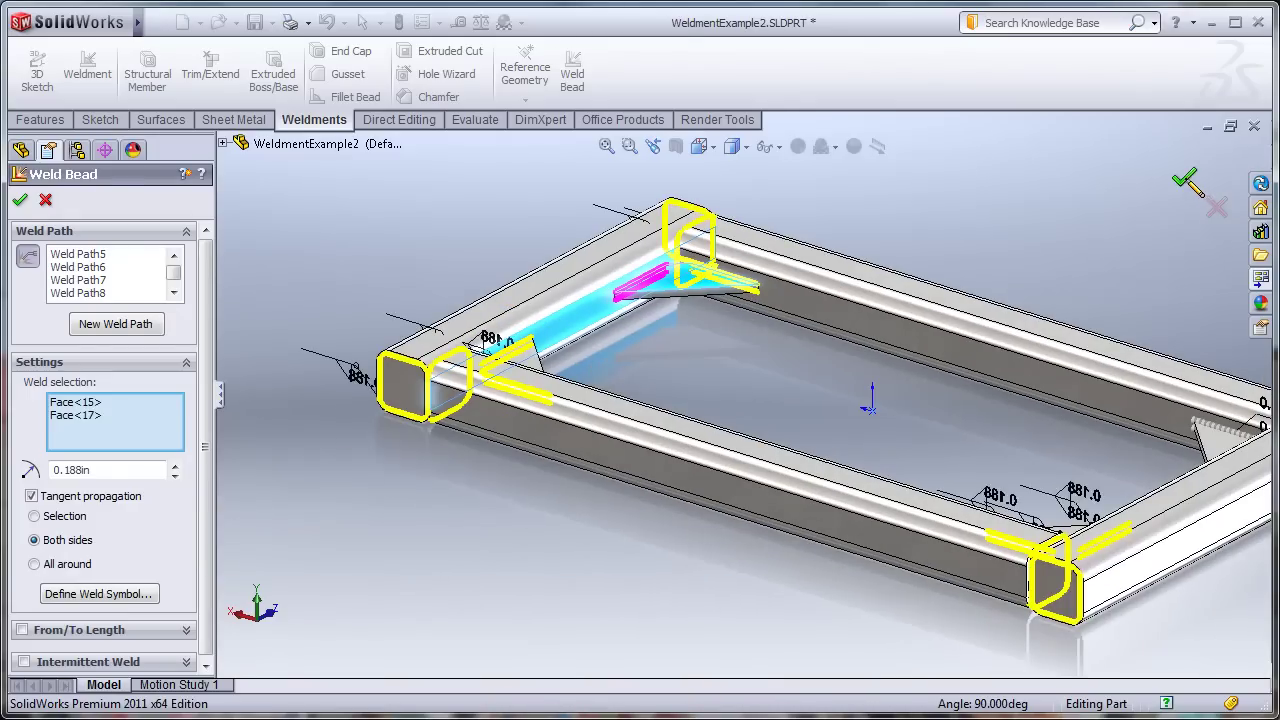
Hide the weld symbols in the graphics area, keeping the cosmetic weld beads displayed on the frame.
scroll(984, 275, "up", 3)
mouse_move(990, 332)
middle_mouse_down()
mouse_move(771, 266)
mouse_move(880, 380)
mouse_move(1002, 450)
middle_mouse_up()
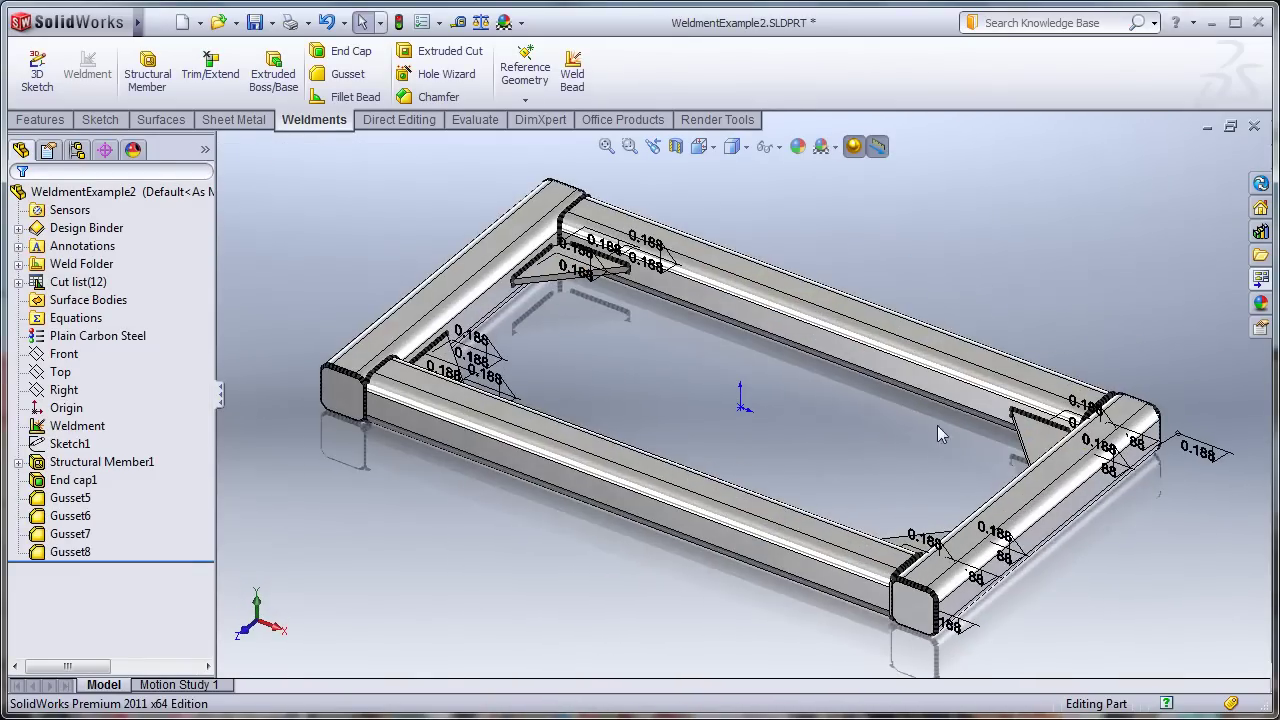
left_click(770, 147)
left_click(792, 271)
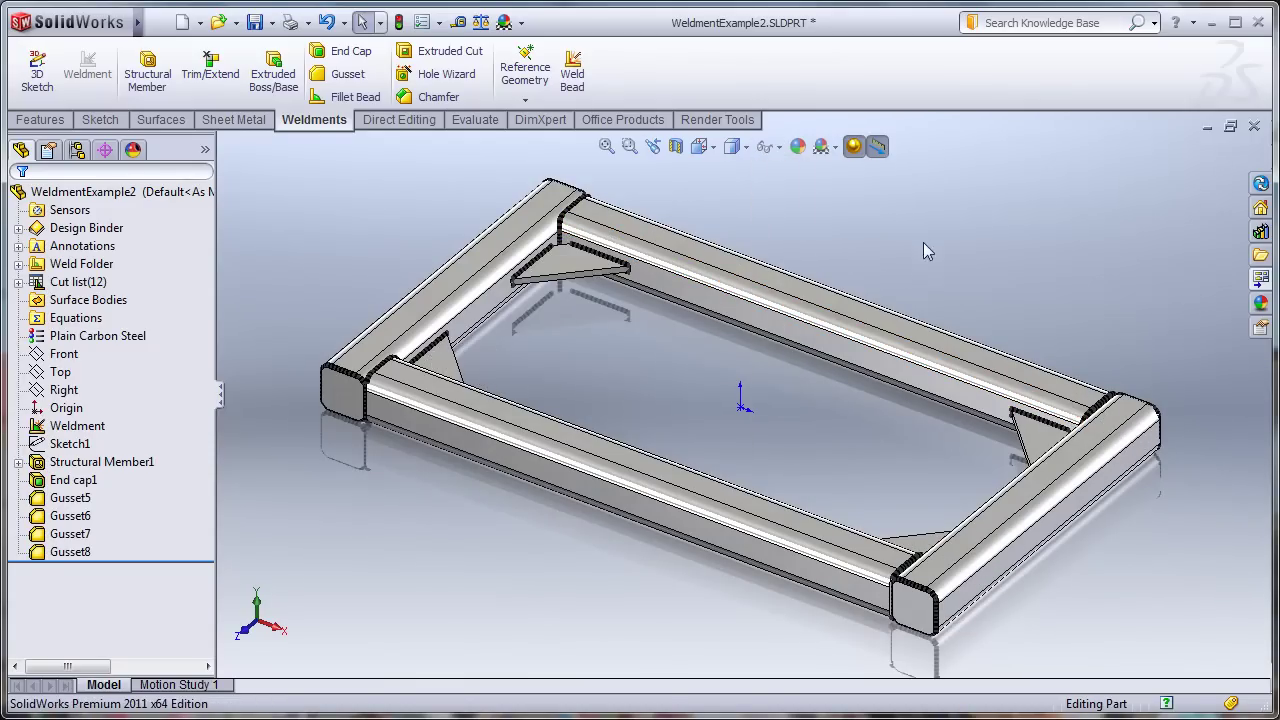
Expand the Weld Folder and highlight the 0.188in Fillet / Fillet Weld and first 0.188in Fillet Weld groups in the model.
scroll(425, 403, "down", 3)
scroll(634, 382, "up", 3)
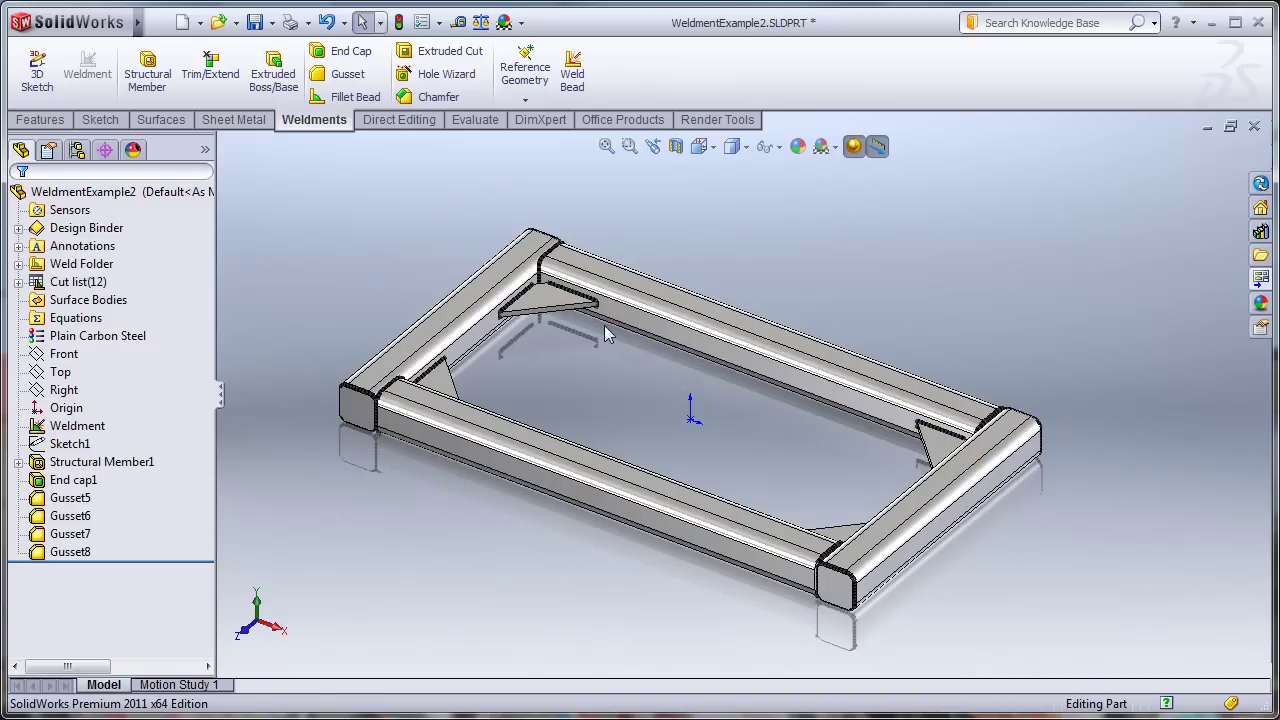
middle_click_drag(687, 436, 720, 418, "ctrl")
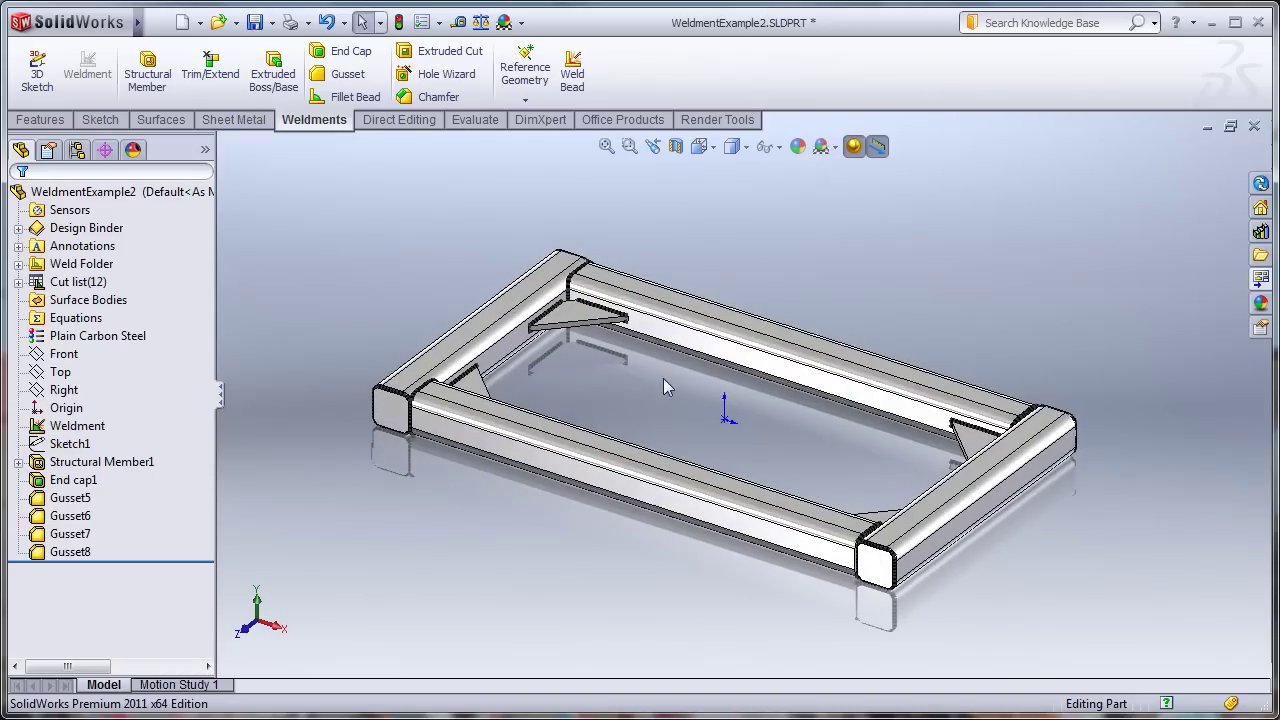
left_click(19, 264)
left_click(88, 318)
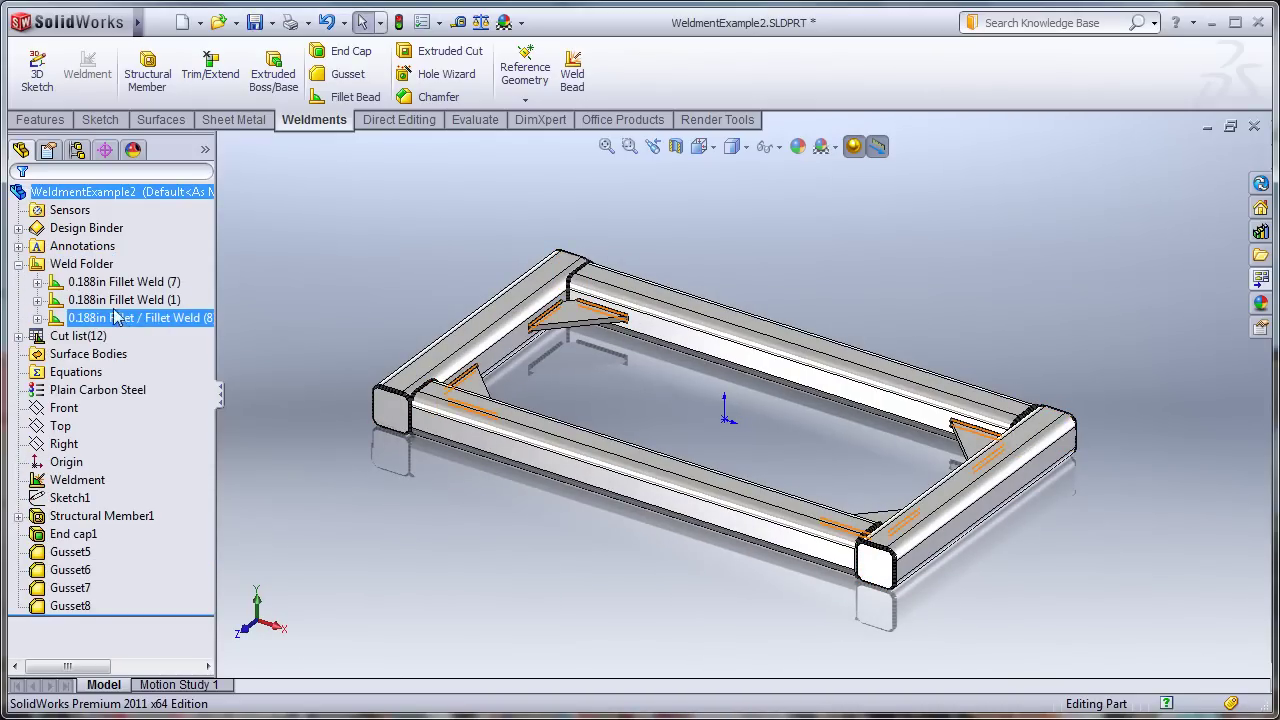
left_click(93, 284)
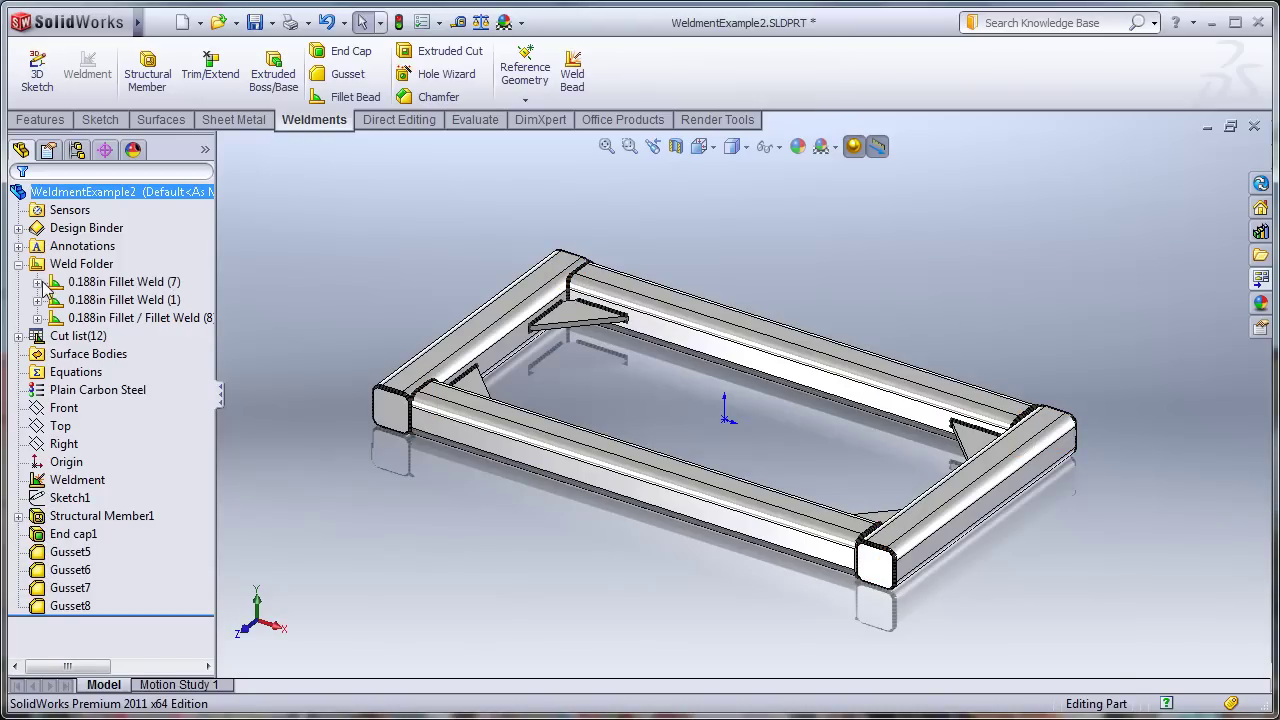
Edit Weld Bead1 with From/To Length, moving its start point to about 0.207 in and its weld length to about 4.72 in.
left_click(37, 282)
right_click(110, 302)
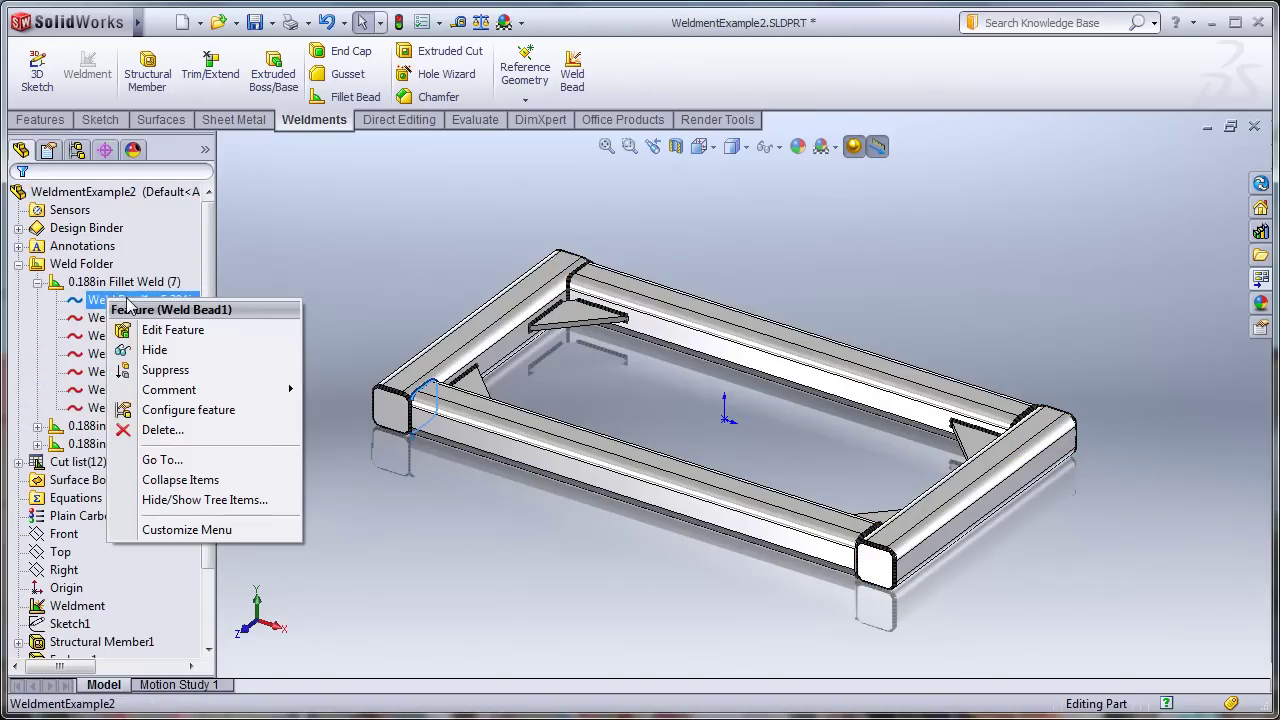
left_click(150, 331)
scroll(464, 416, "down", 10)
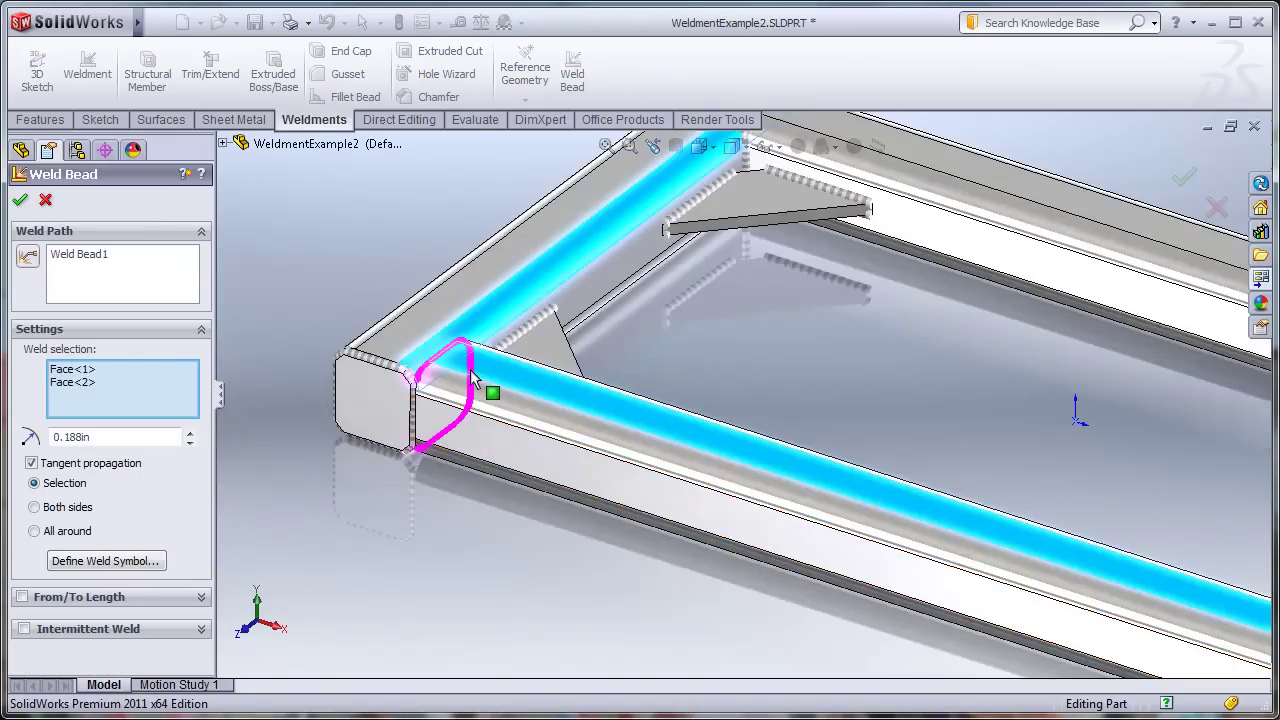
scroll(718, 405, "down", 3)
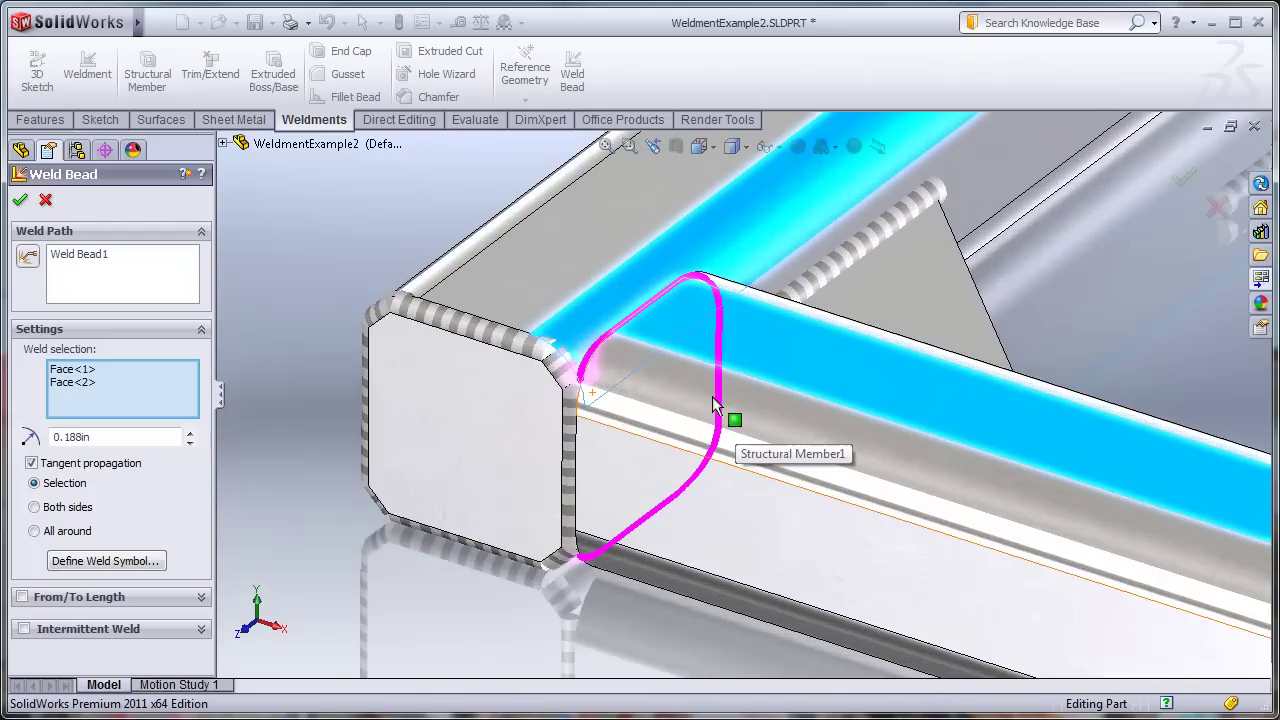
left_click(22, 597)
scroll(590, 403, "down", 2)
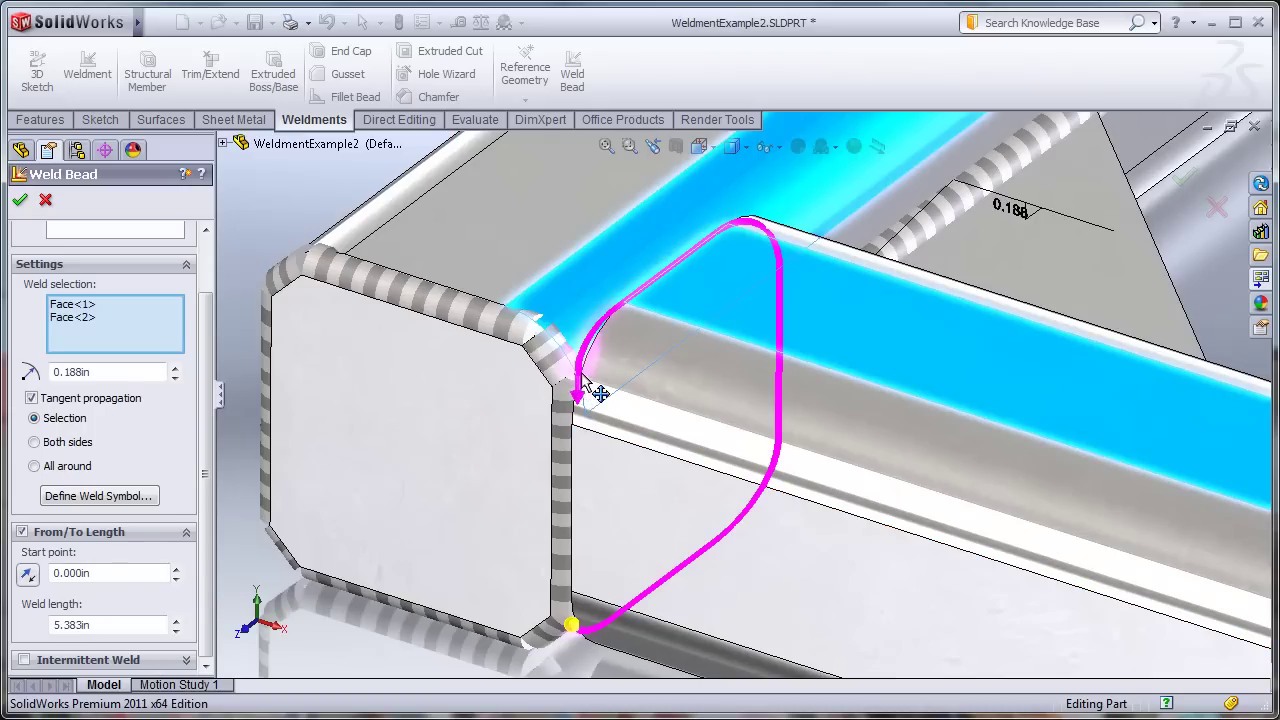
left_click_drag(600, 393, 583, 352)
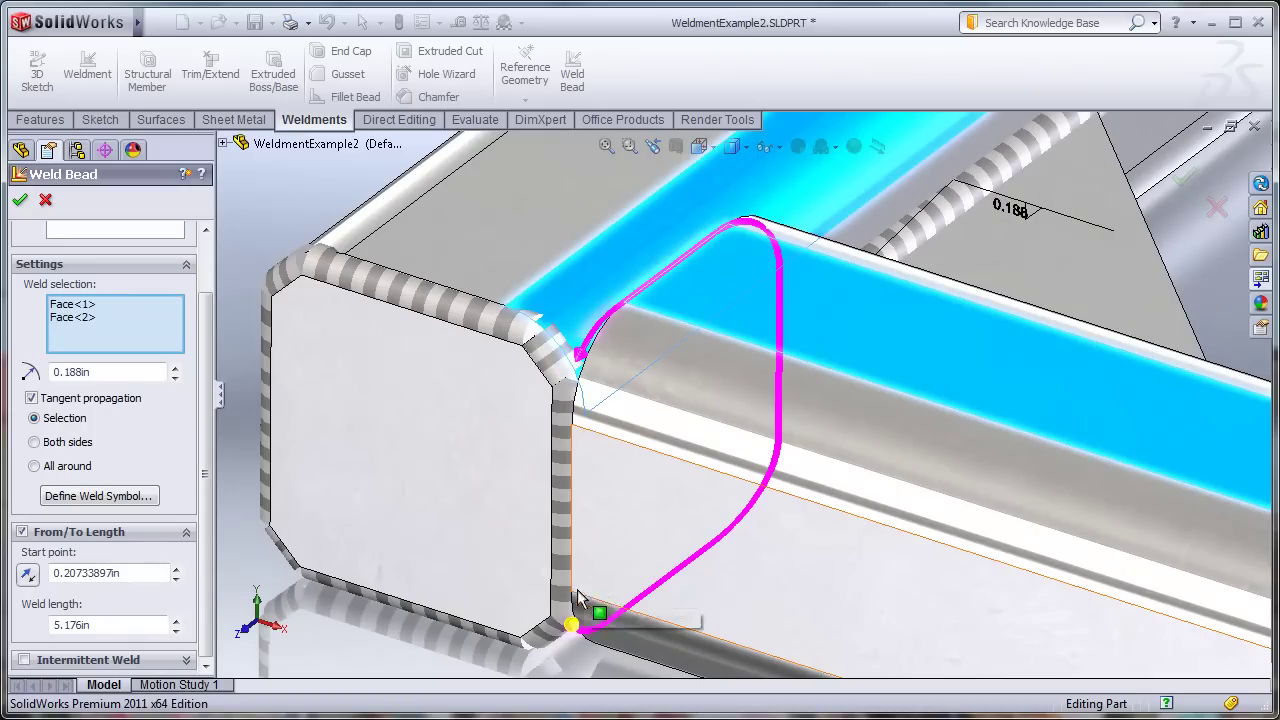
left_click_drag(626, 626, 603, 622)
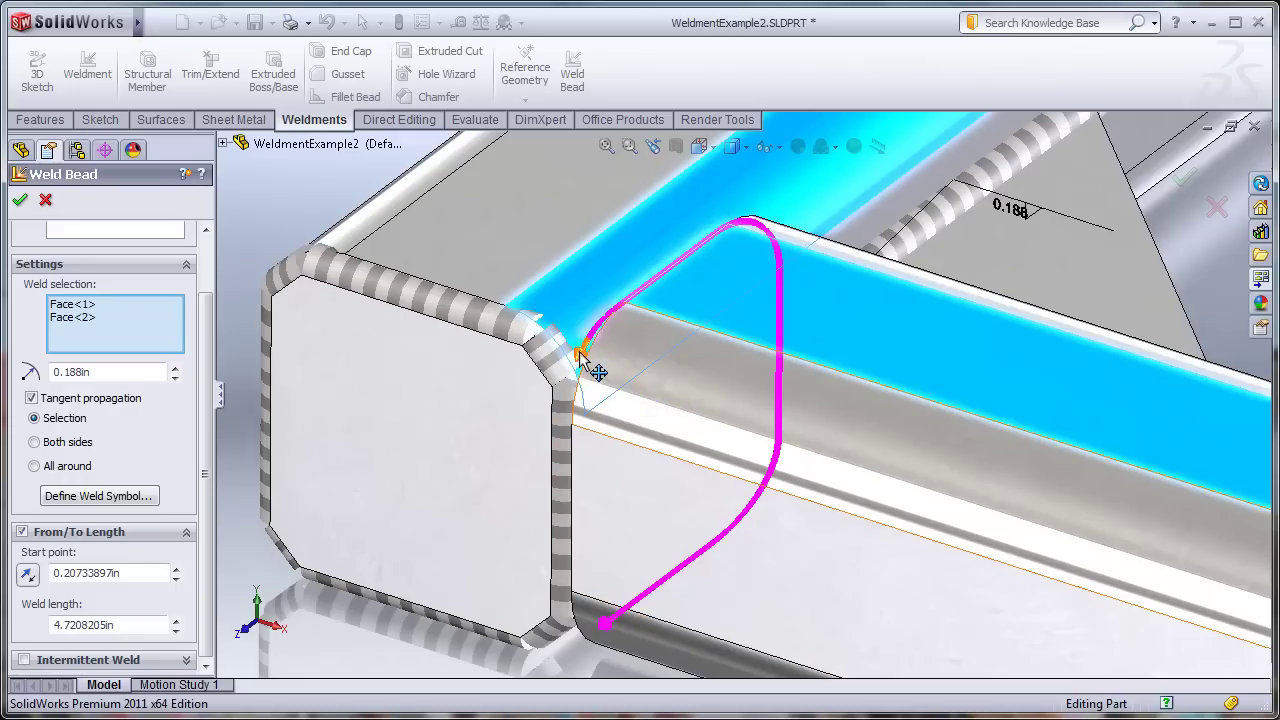
Turn off From/To Length for Weld Bead1 and accept the bead definition.
left_click(22, 531)
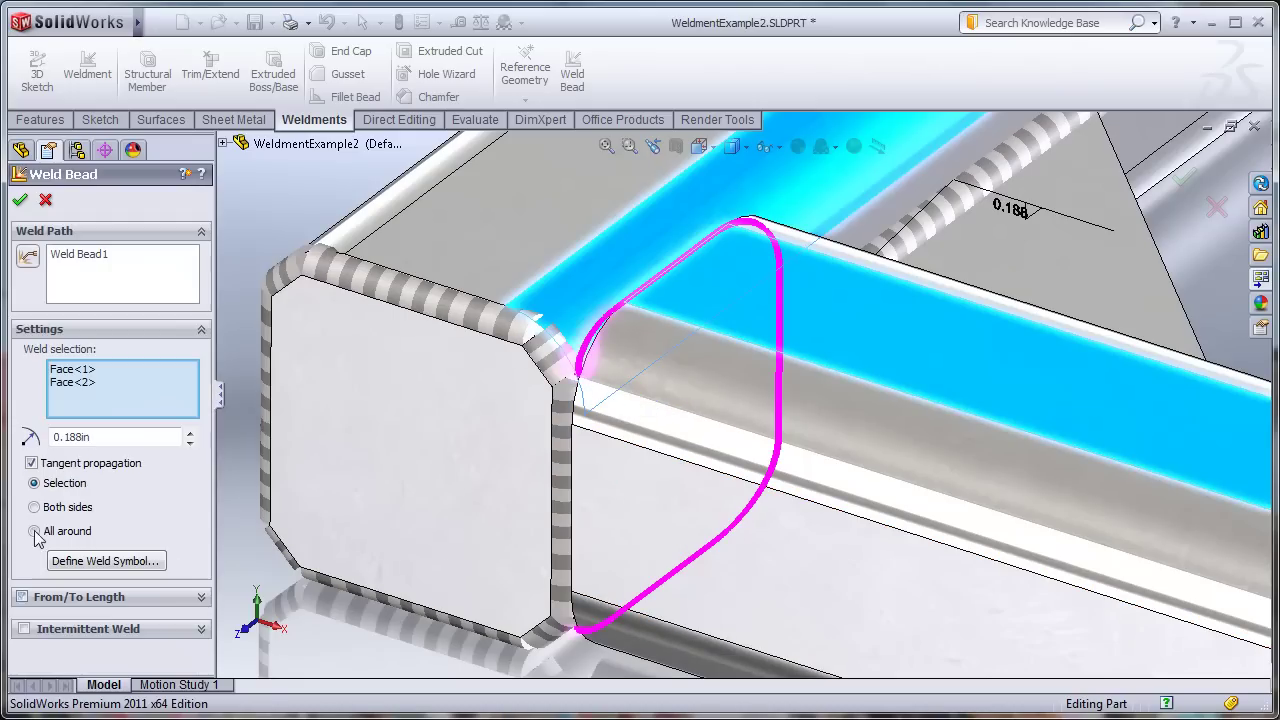
scroll(454, 381, "up", 3)
left_click(19, 199)
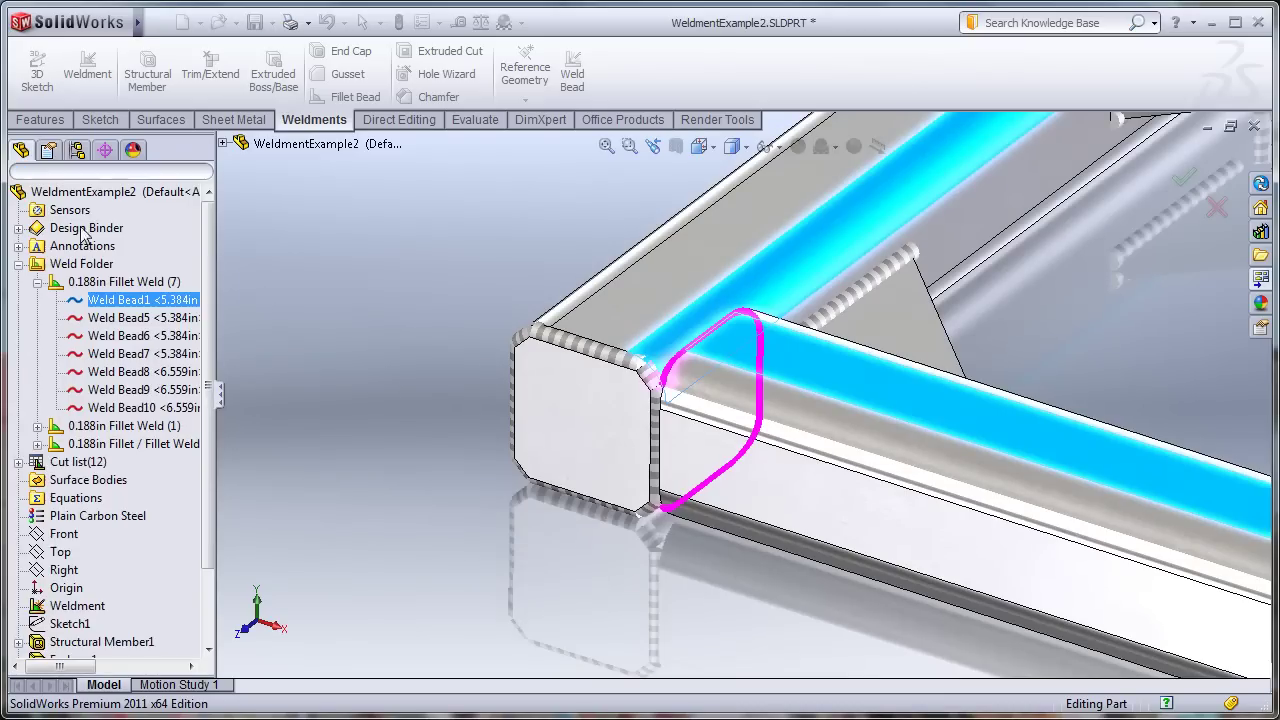
scroll(797, 280, "up", 2)
scroll(797, 280, "up", 4)
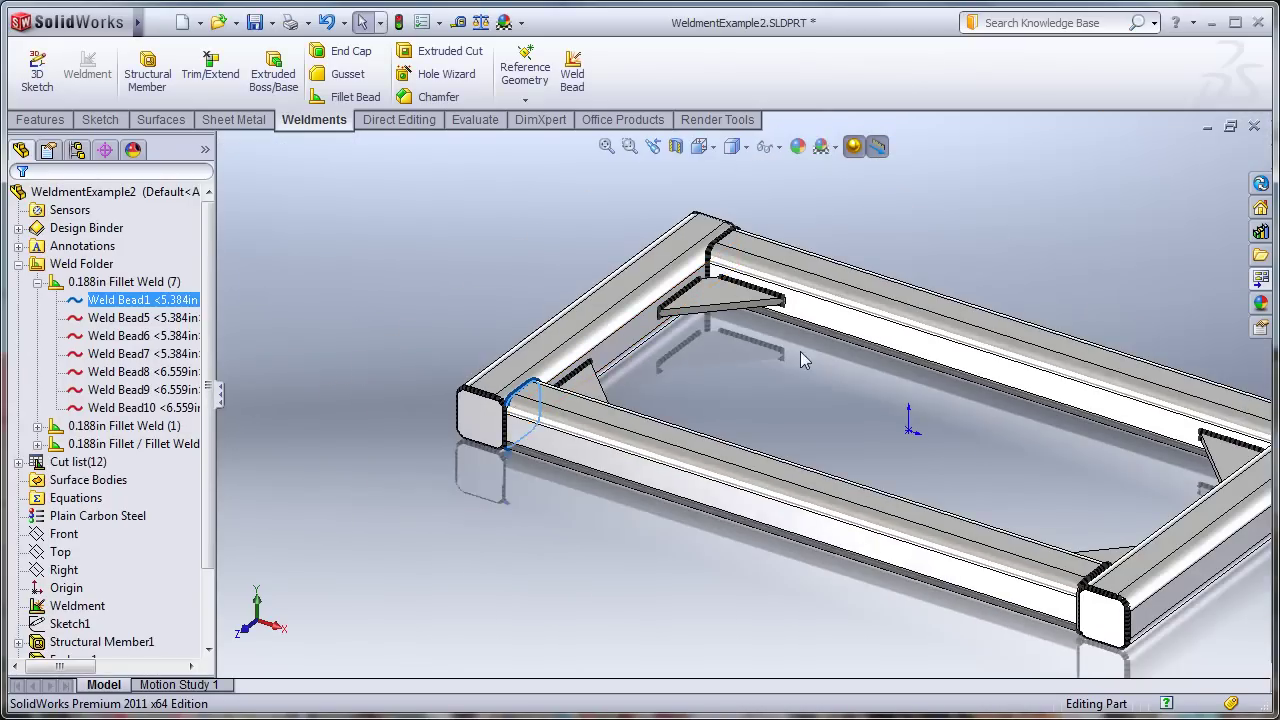
Open the weld bead properties of the 0.188in Fillet Weld group that holds seven beads.
left_click(411, 237)
left_click(99, 283)
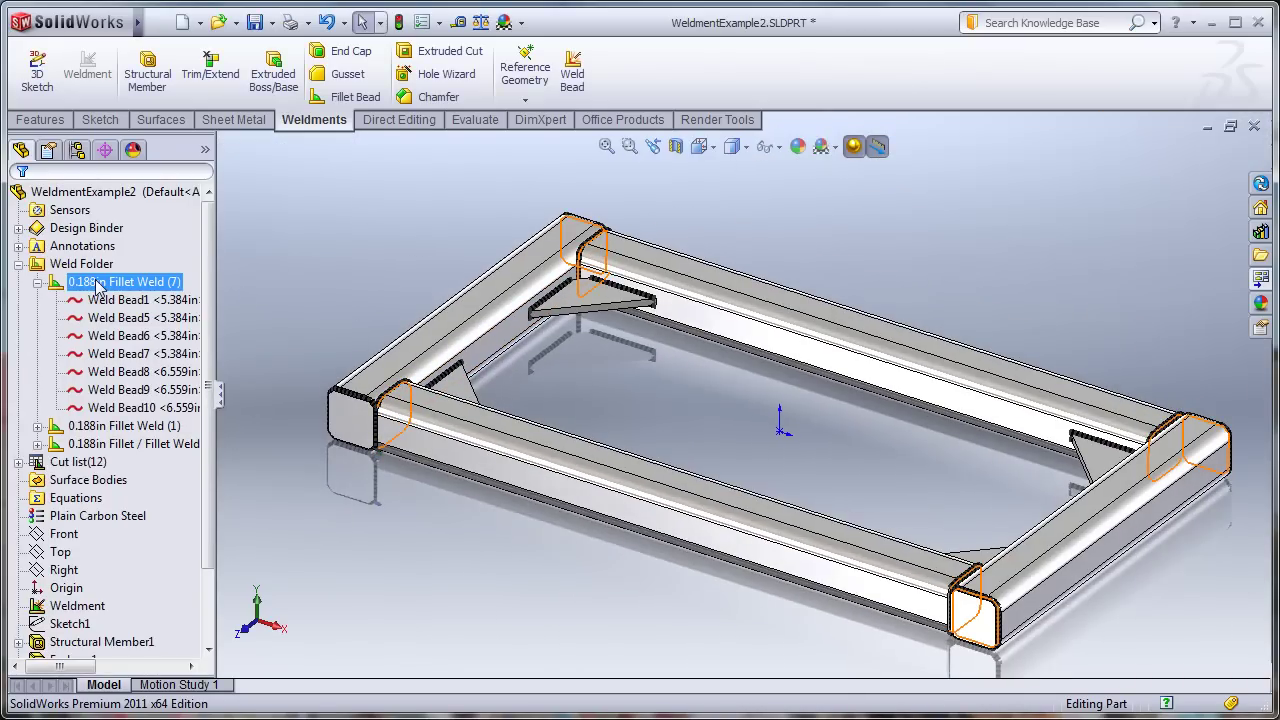
right_click(99, 286)
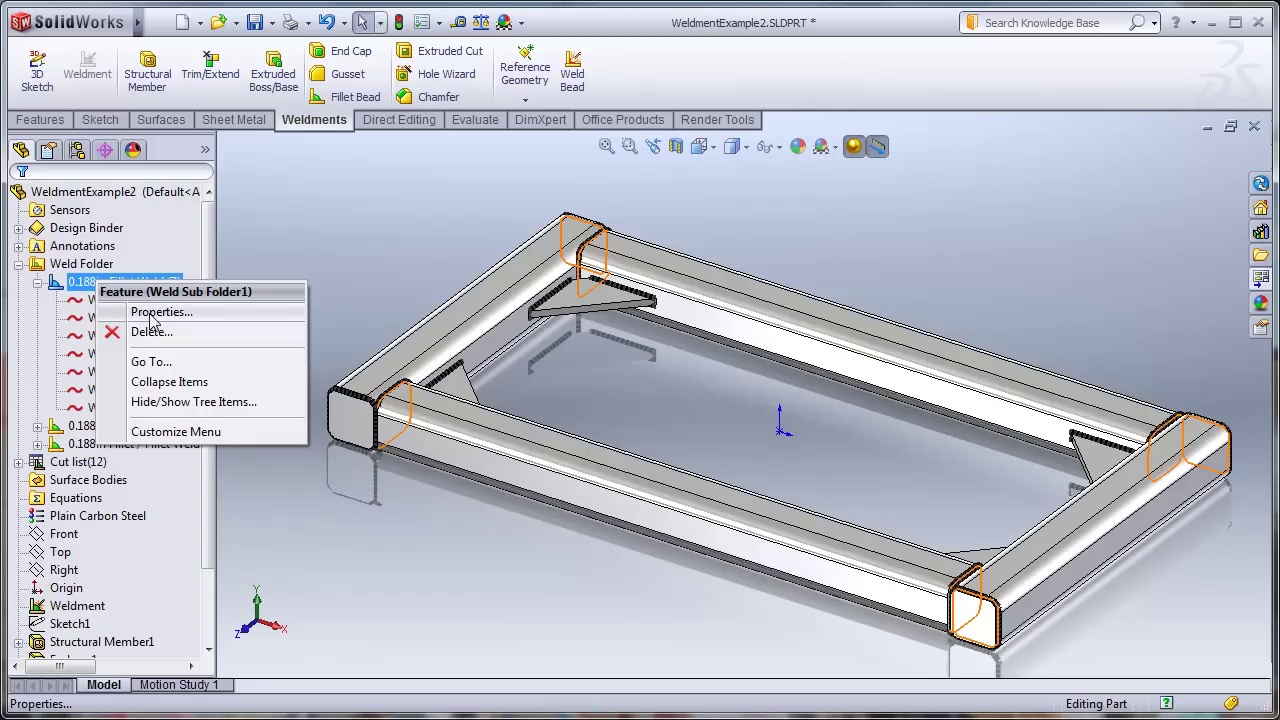
left_click(153, 312)
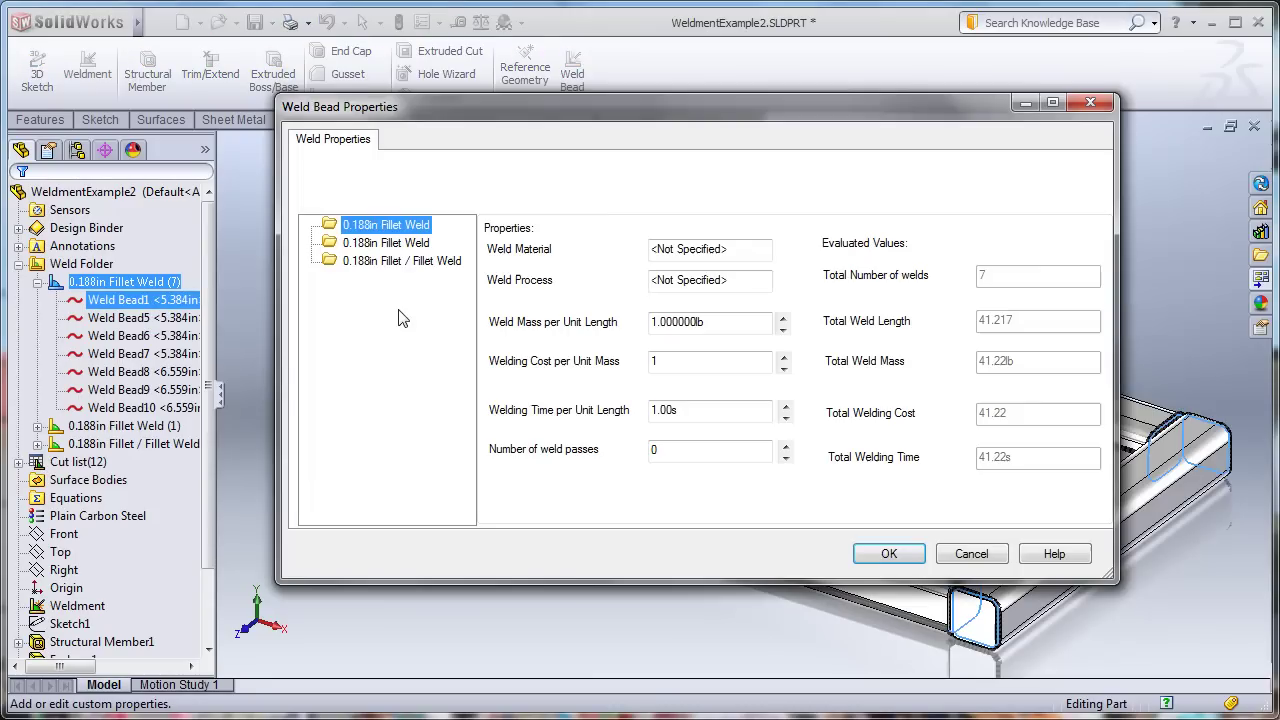
left_click_drag(644, 110, 591, 167)
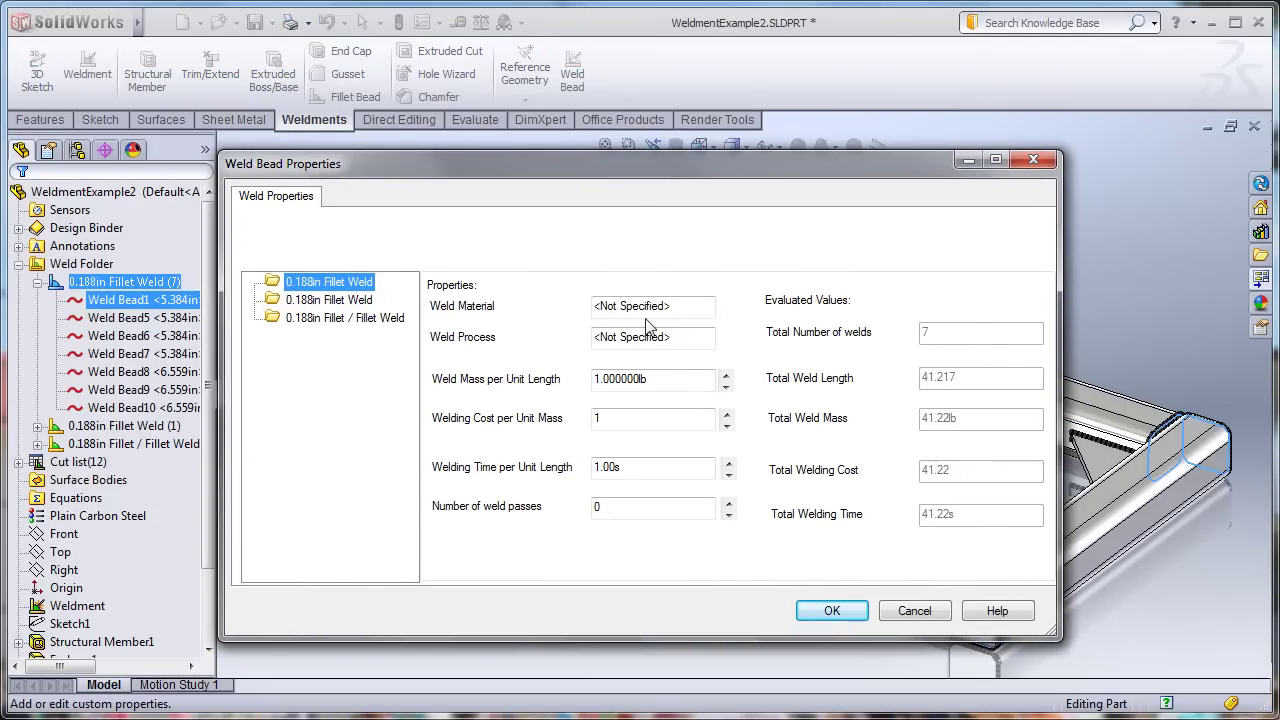
Set the group's weld material to STEEL and its weld mass per unit length to 0.005 lb.
left_click_drag(674, 307, 428, 303)
type("St")
left_click_drag(670, 337, 498, 335)
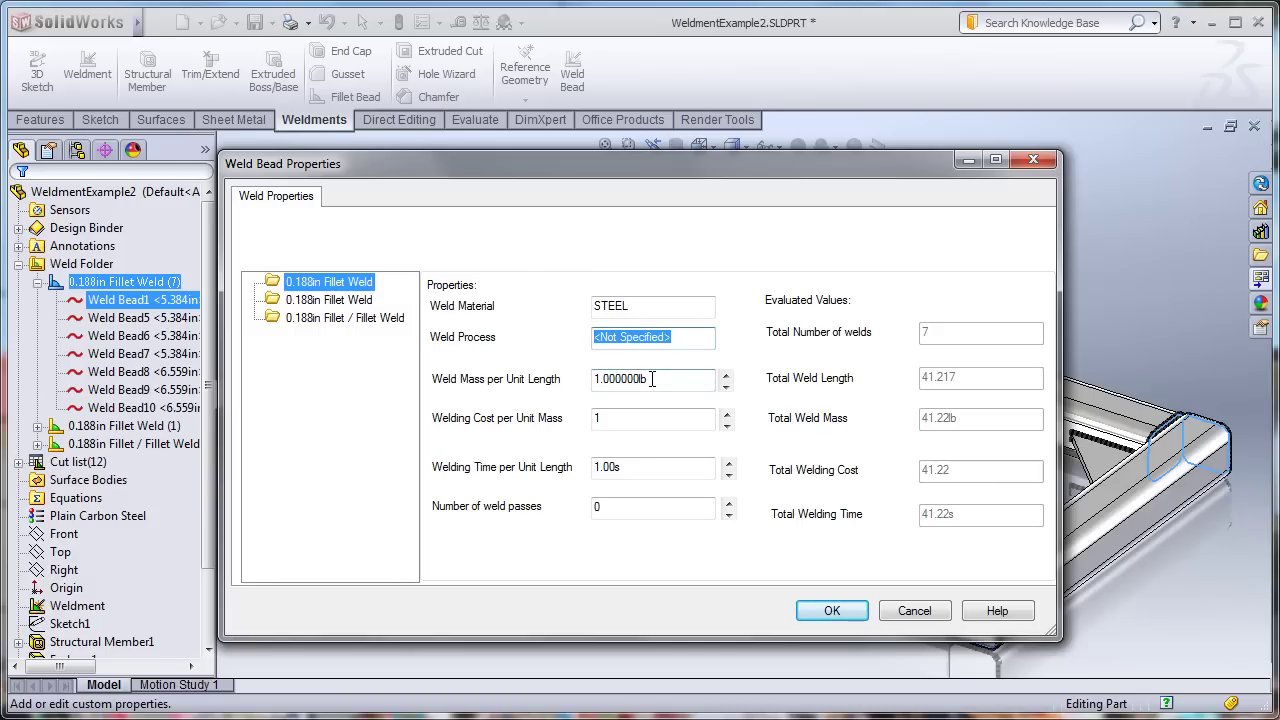
left_click_drag(652, 379, 545, 385)
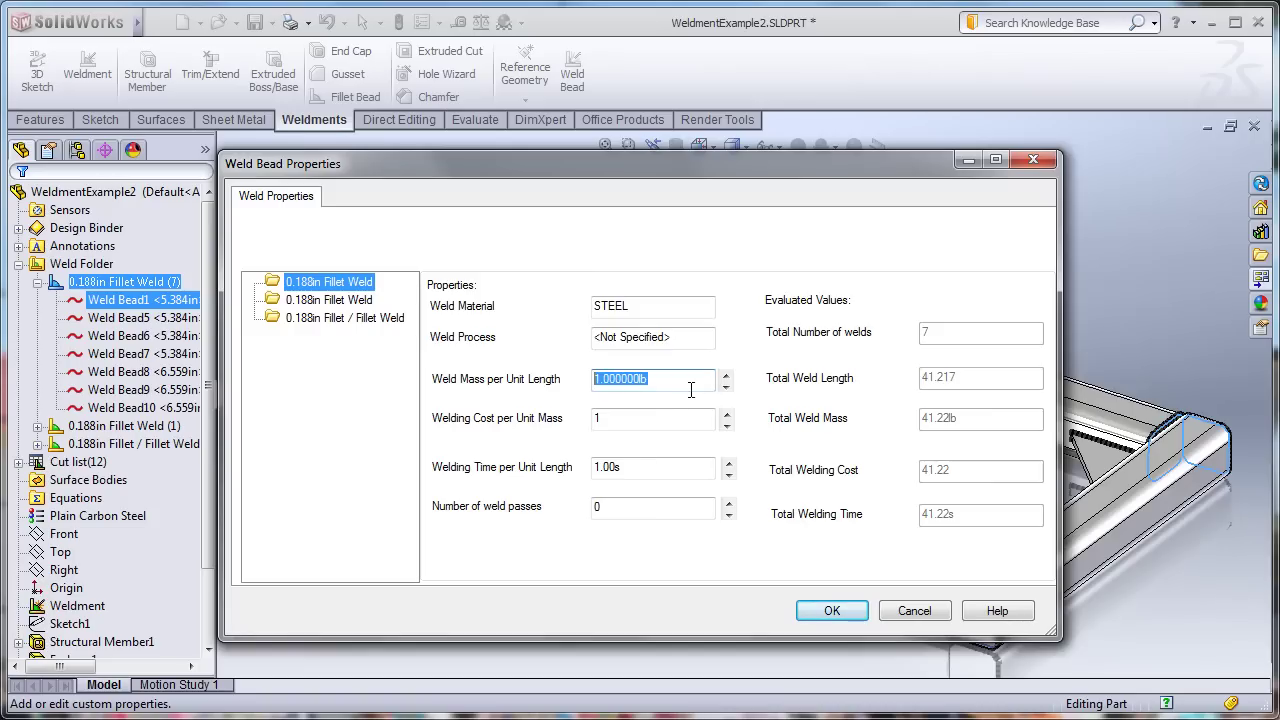
key("BackSpace")
key("Return")
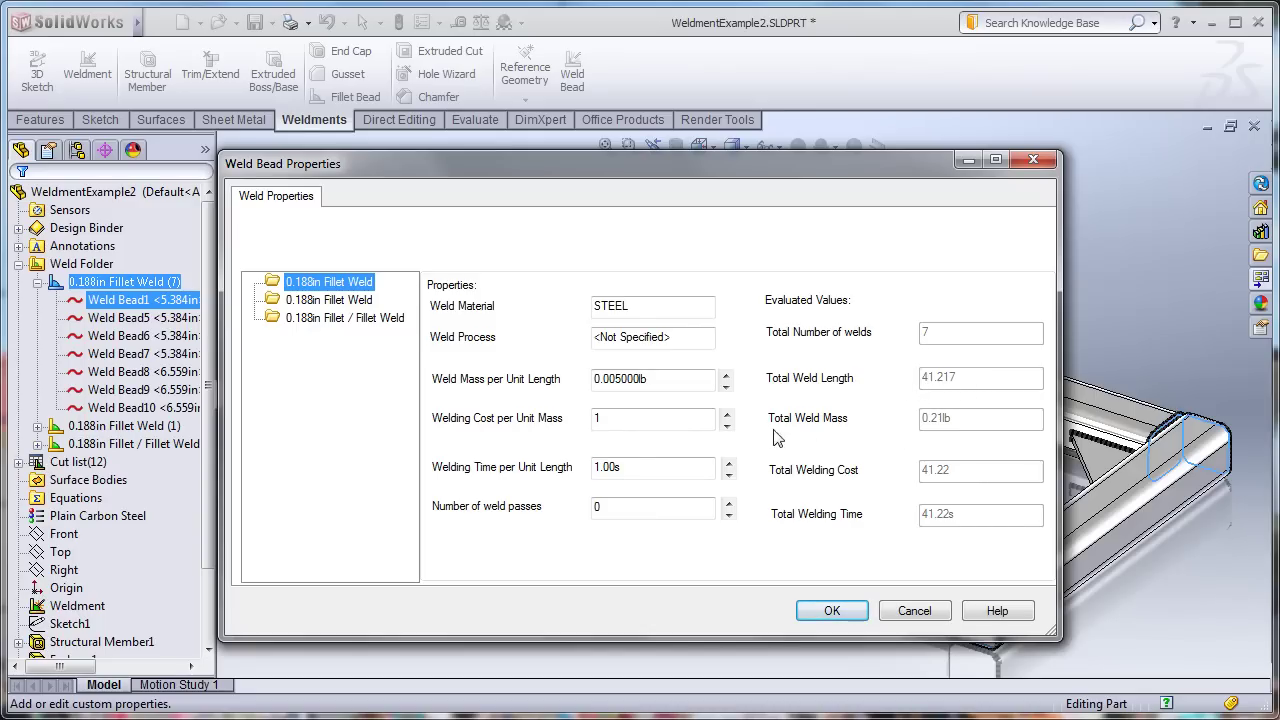
Set the welding cost per unit mass of the seven-bead 0.188in Fillet Weld group to 10.
double_click(598, 418)
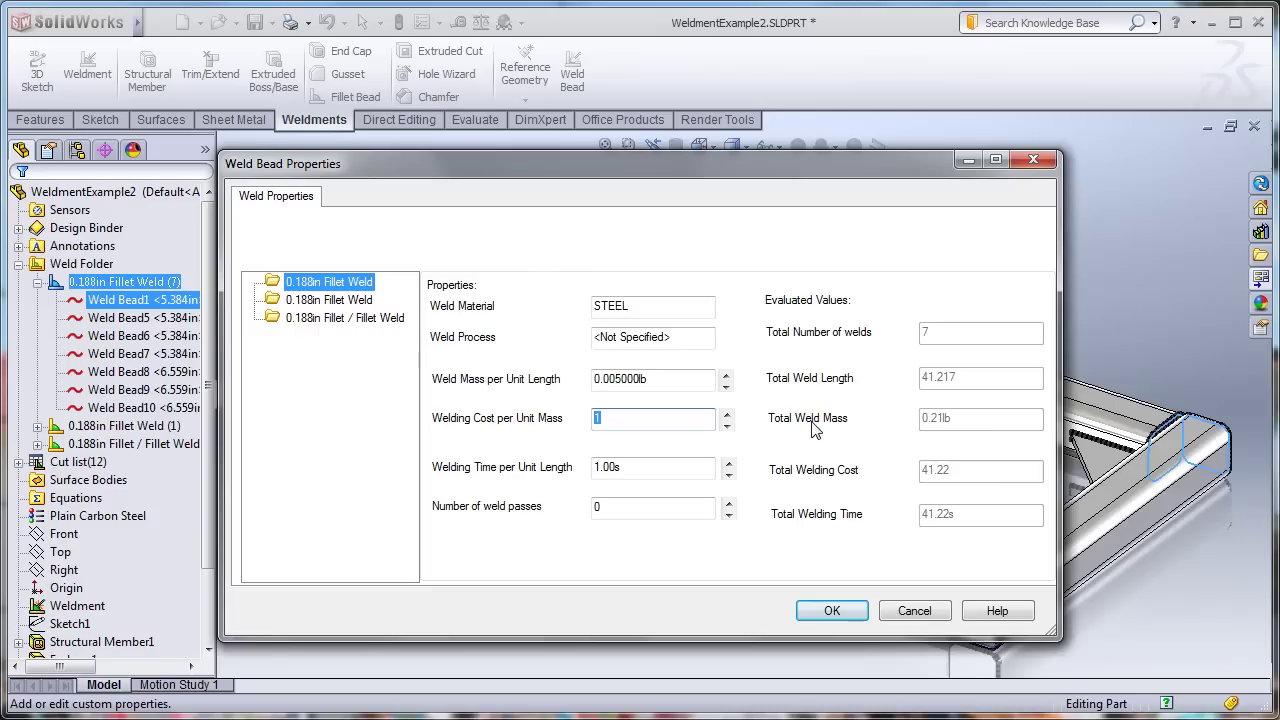
type("10")
key("Tab")
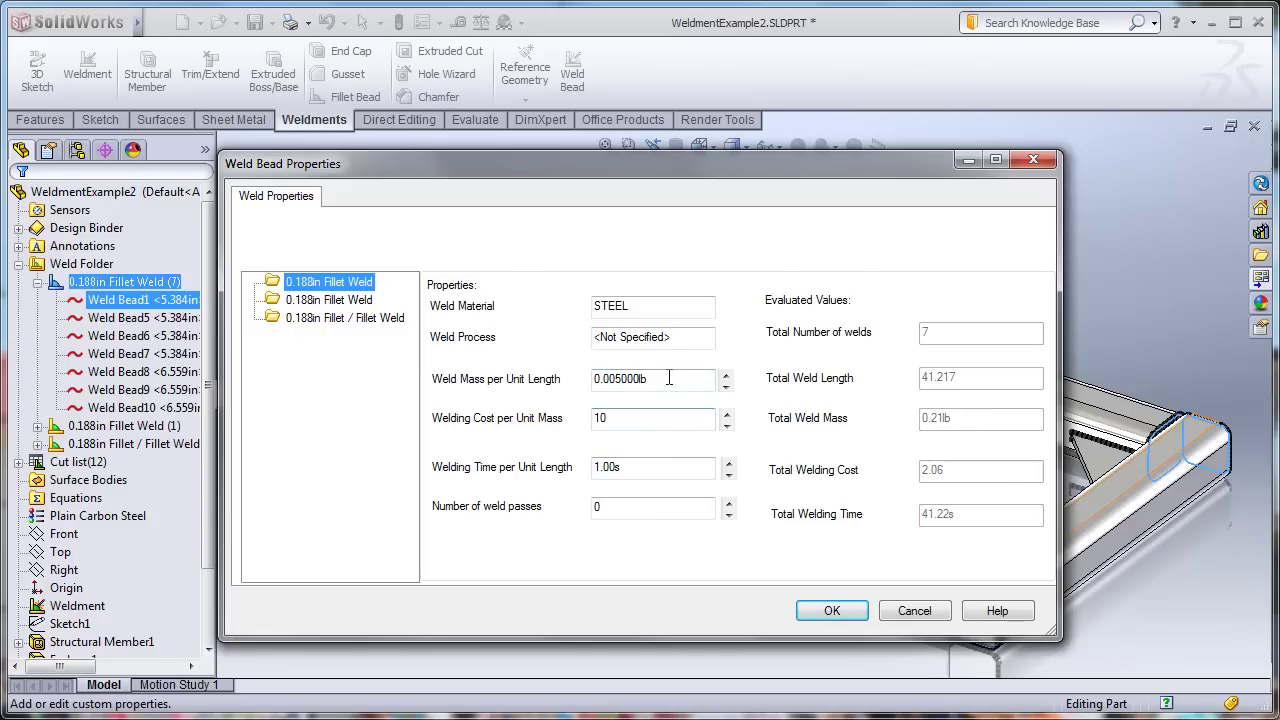
double_click(632, 466)
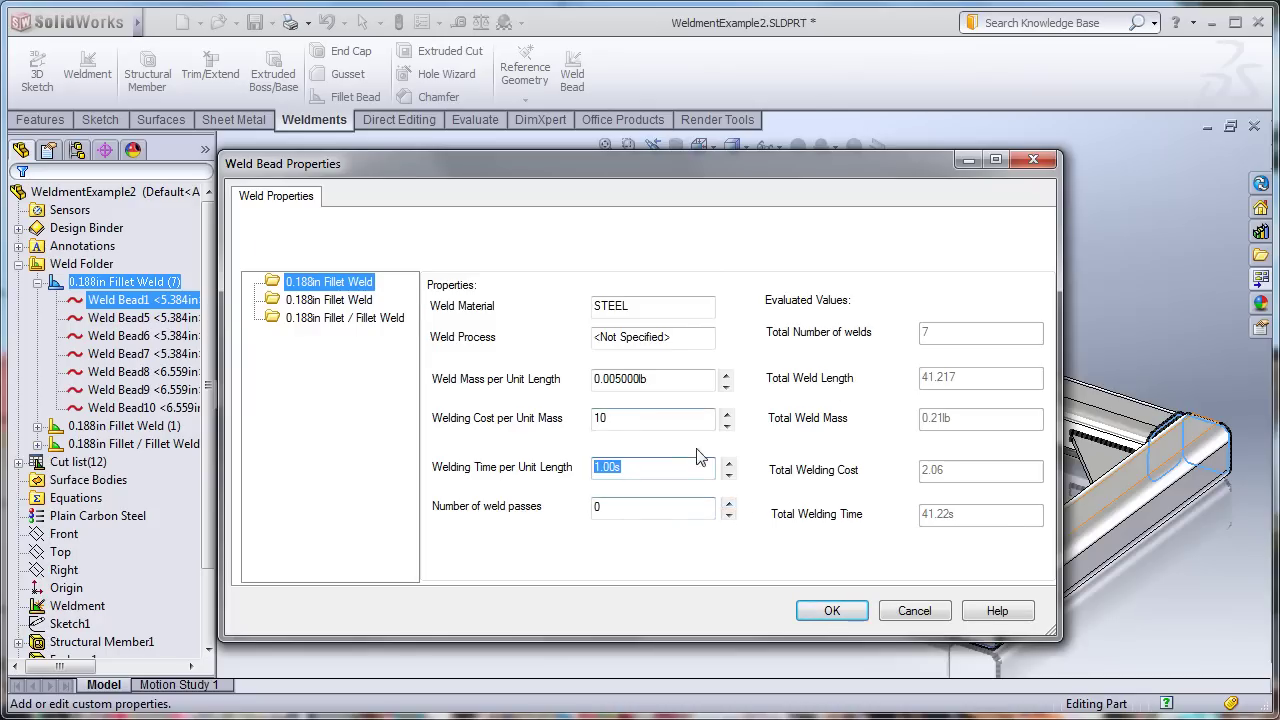
Give the 0.188in Fillet / Fillet Weld group a mass per unit length of 0.005 lb and material STEEL, and accept the weld bead properties.
left_click(359, 302)
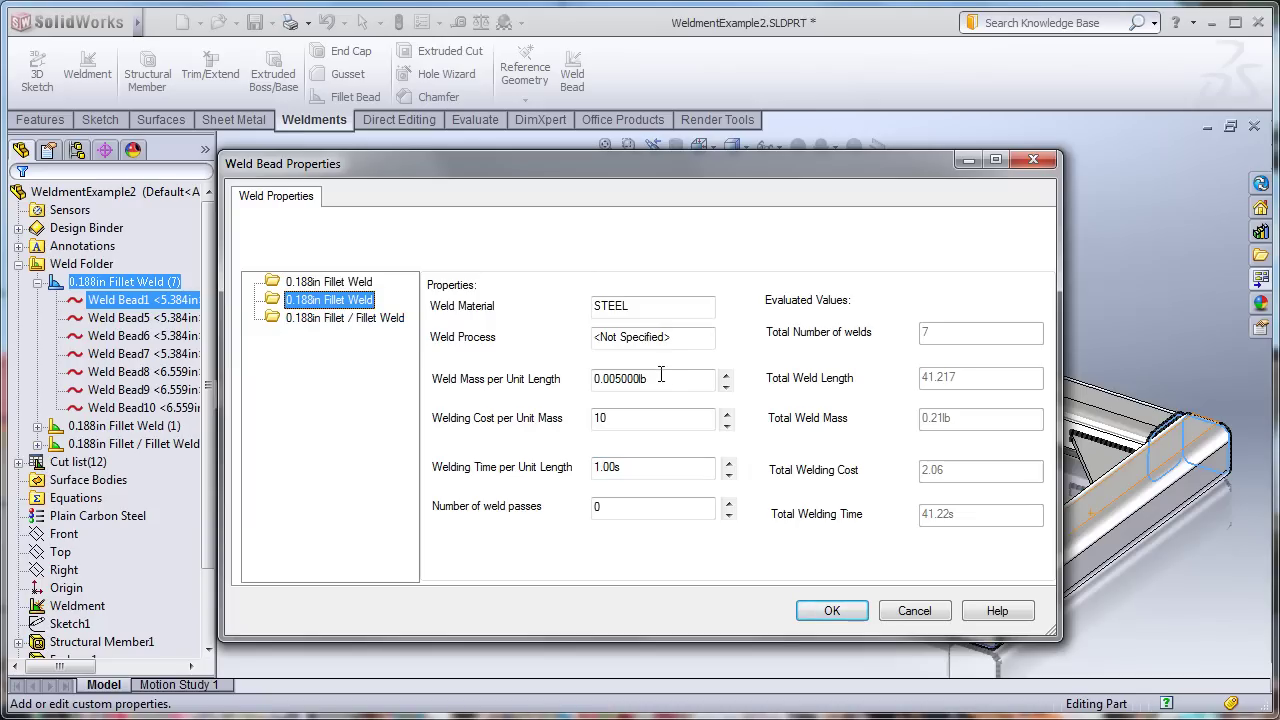
left_click(366, 320)
left_click_drag(669, 379, 428, 374)
type("0.005")
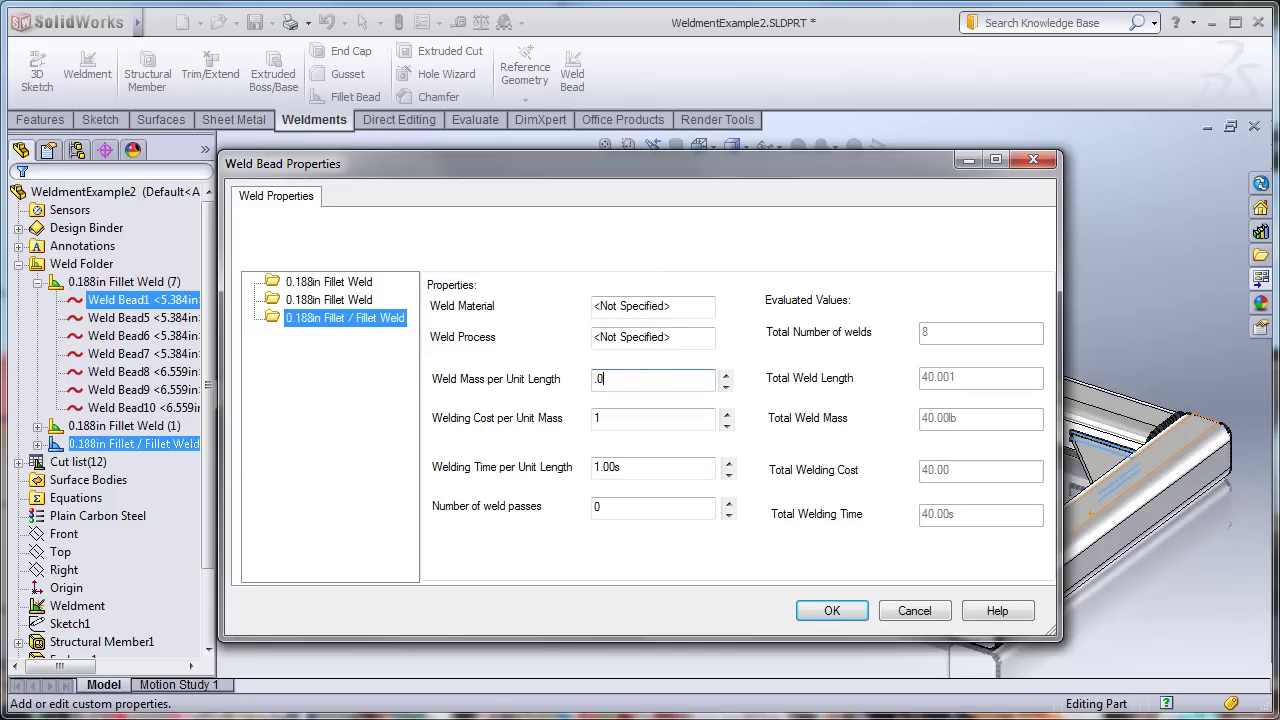
left_click(652, 306)
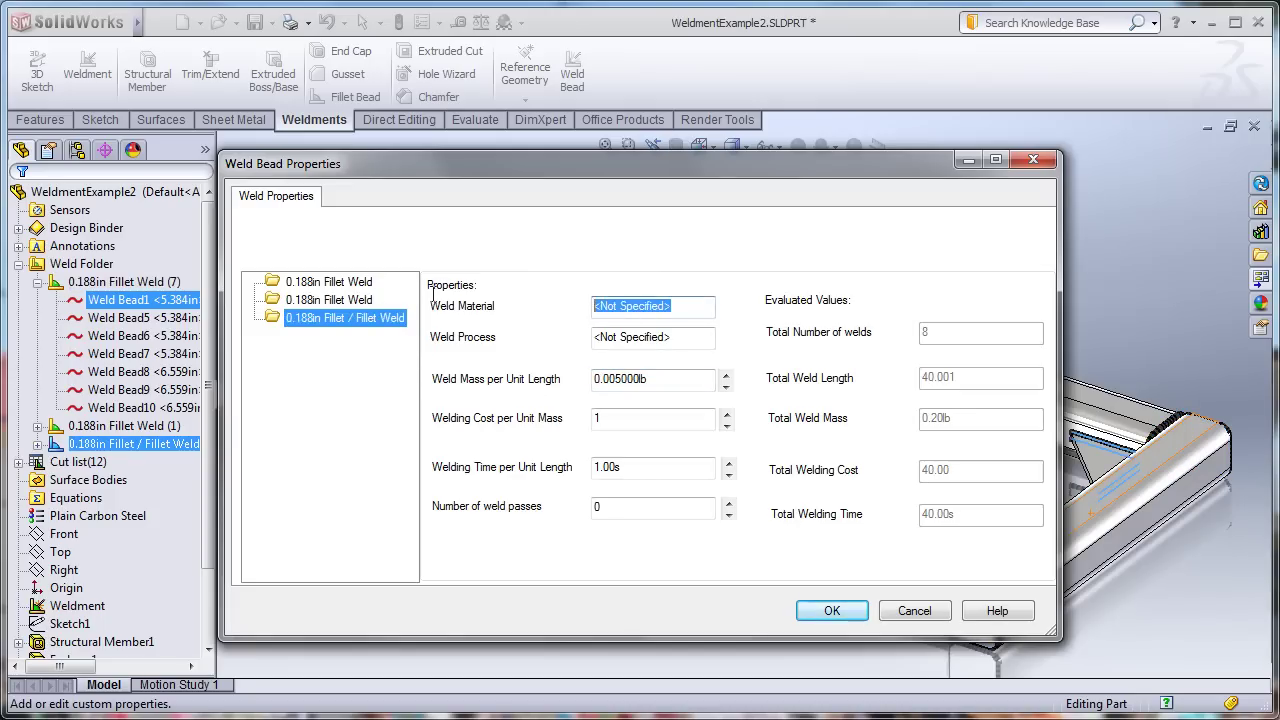
type("STEEL")
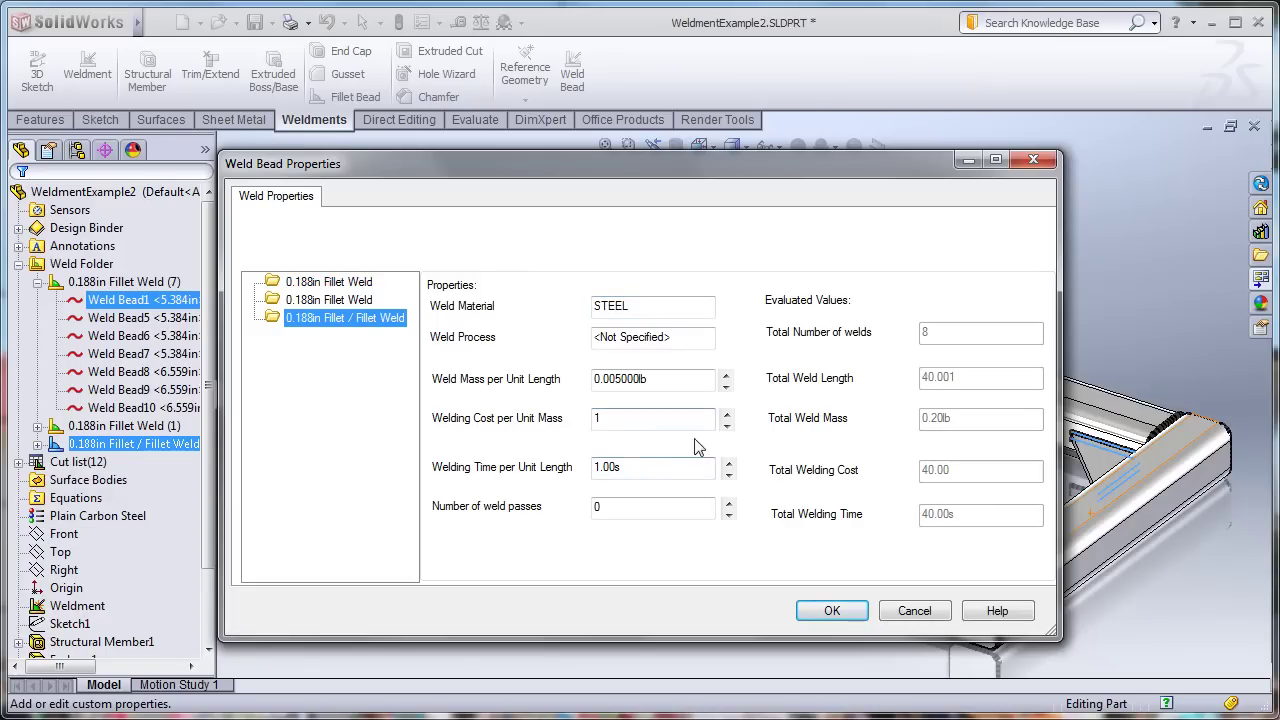
left_click(840, 612)
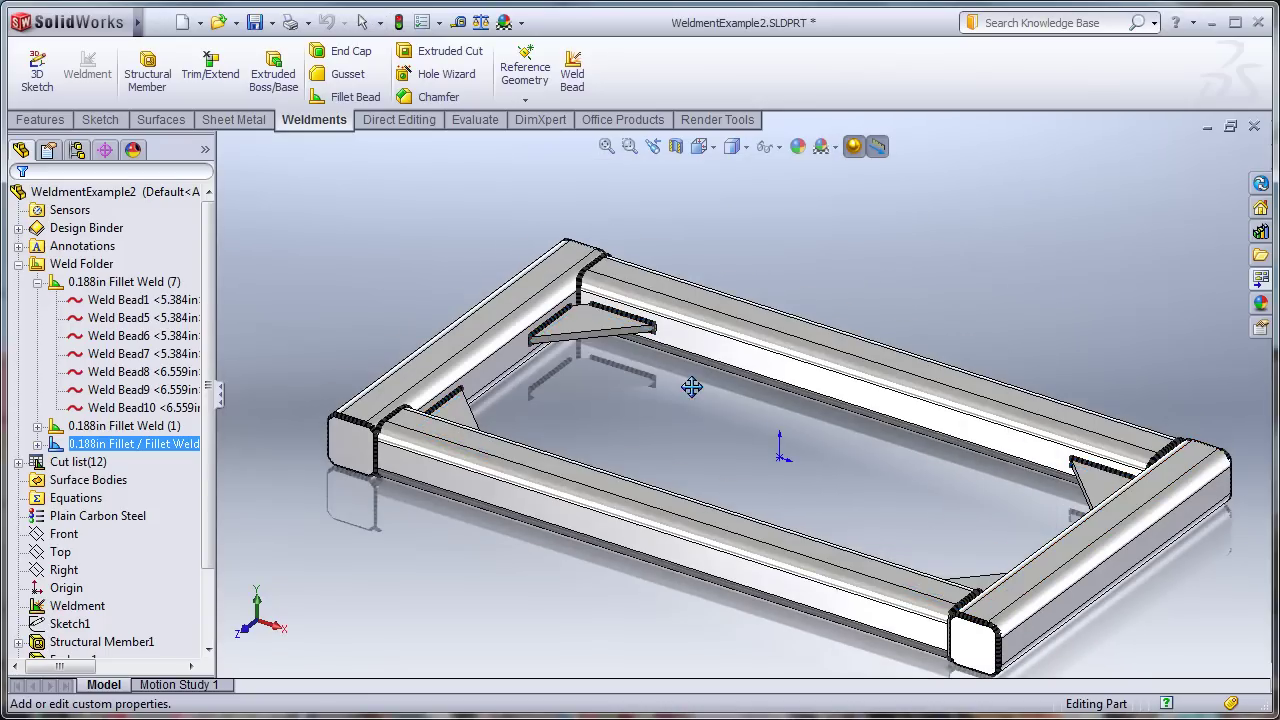
Review the mass properties of the WeldmentExample2 part and close the report.
left_click(815, 247)
middle_click_drag(755, 407, 751, 374, "ctrl")
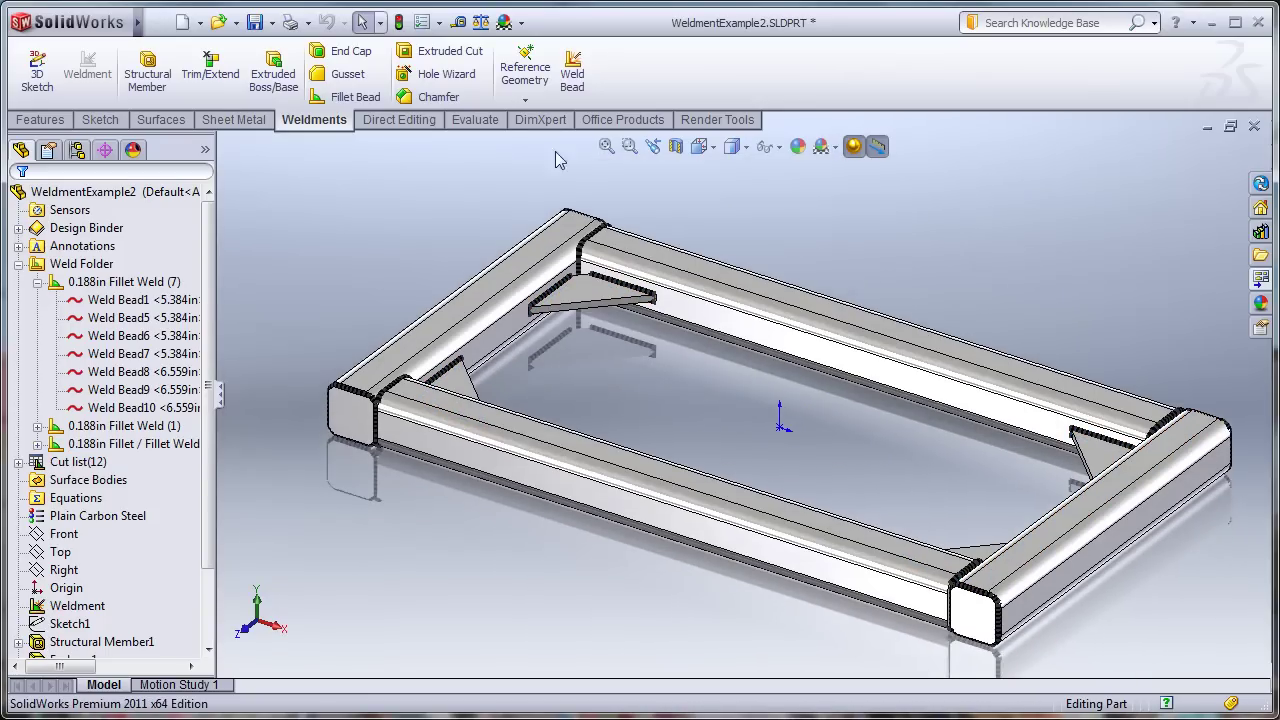
left_click(99, 266)
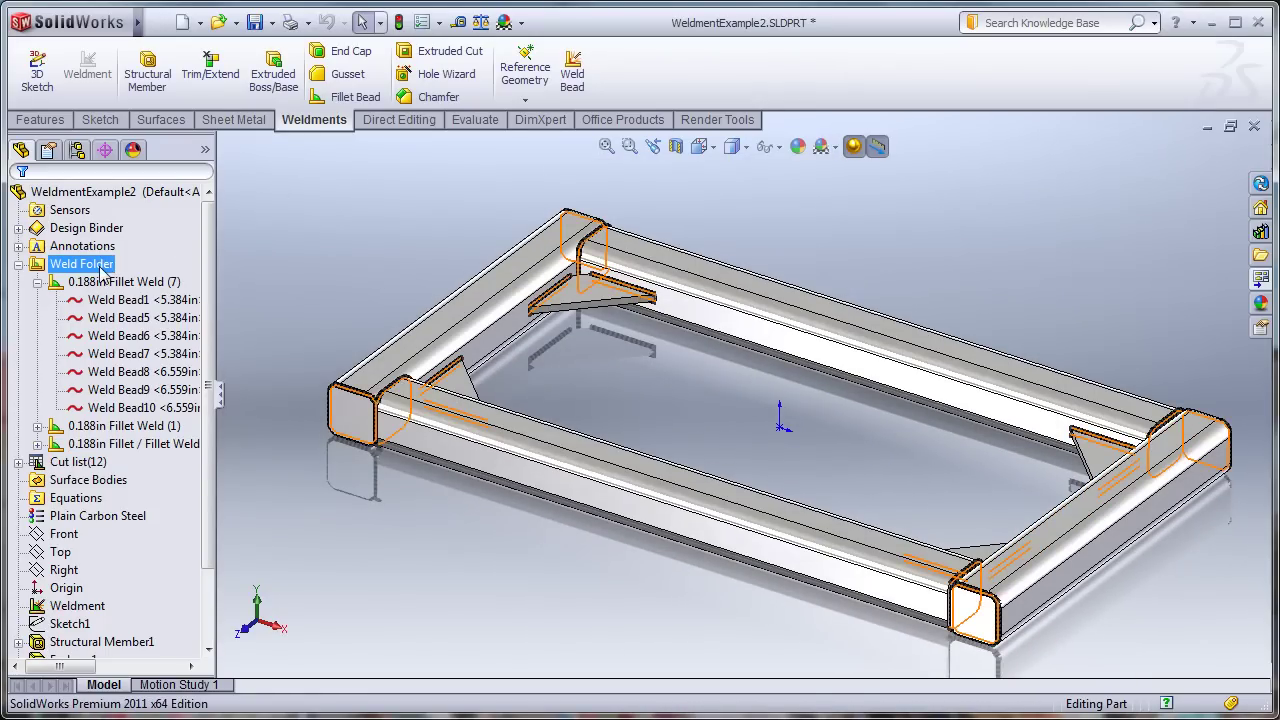
left_click(480, 22)
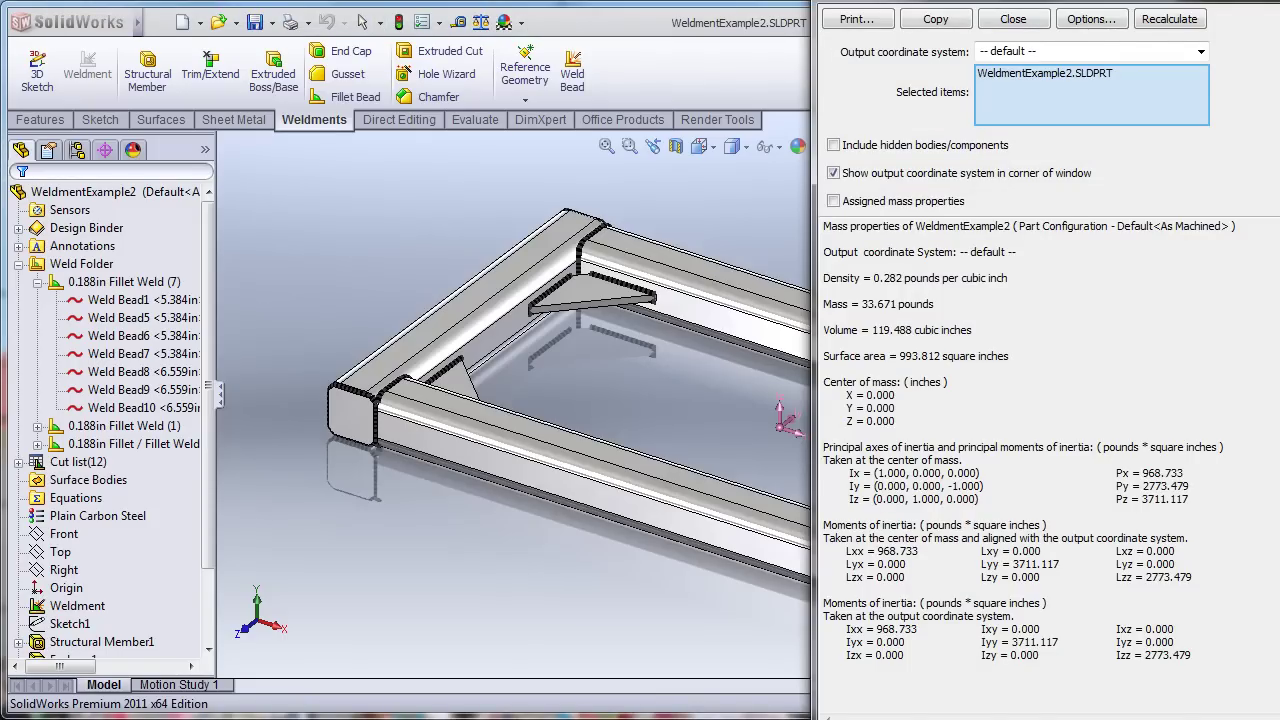
left_click_drag(917, 2, 917, 80)
left_click_drag(1005, 103, 480, 62)
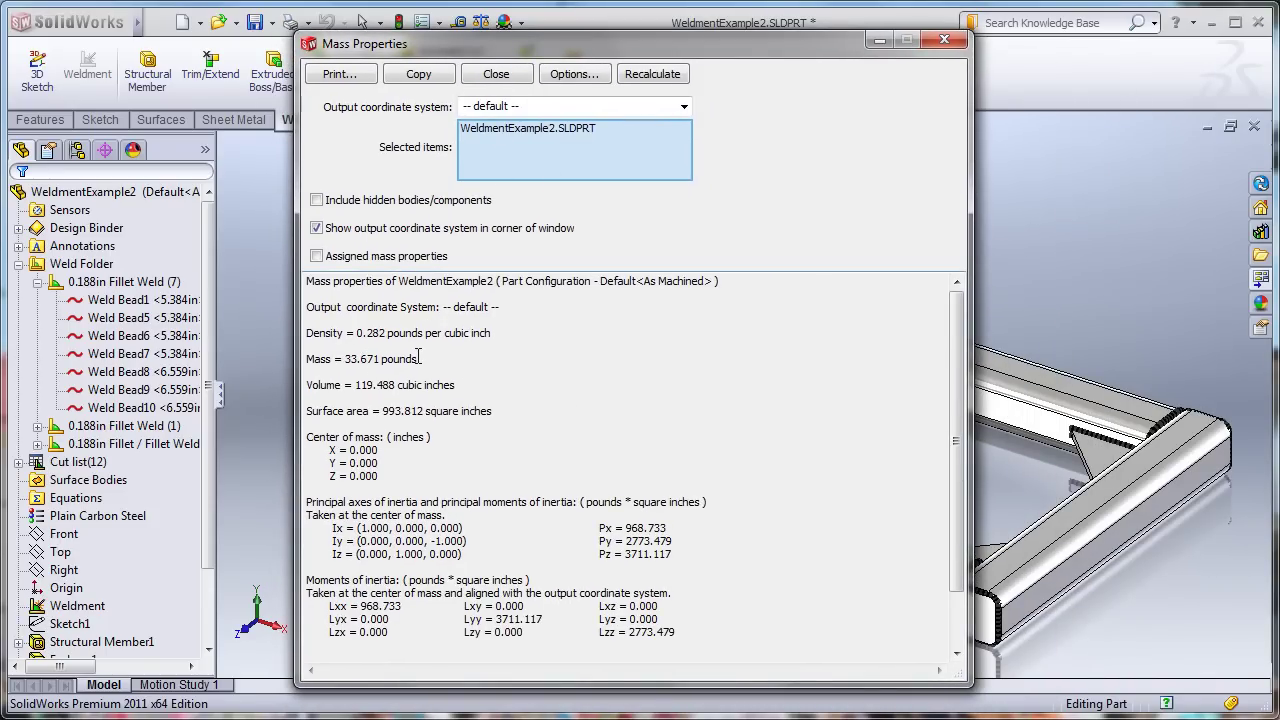
left_click(510, 78)
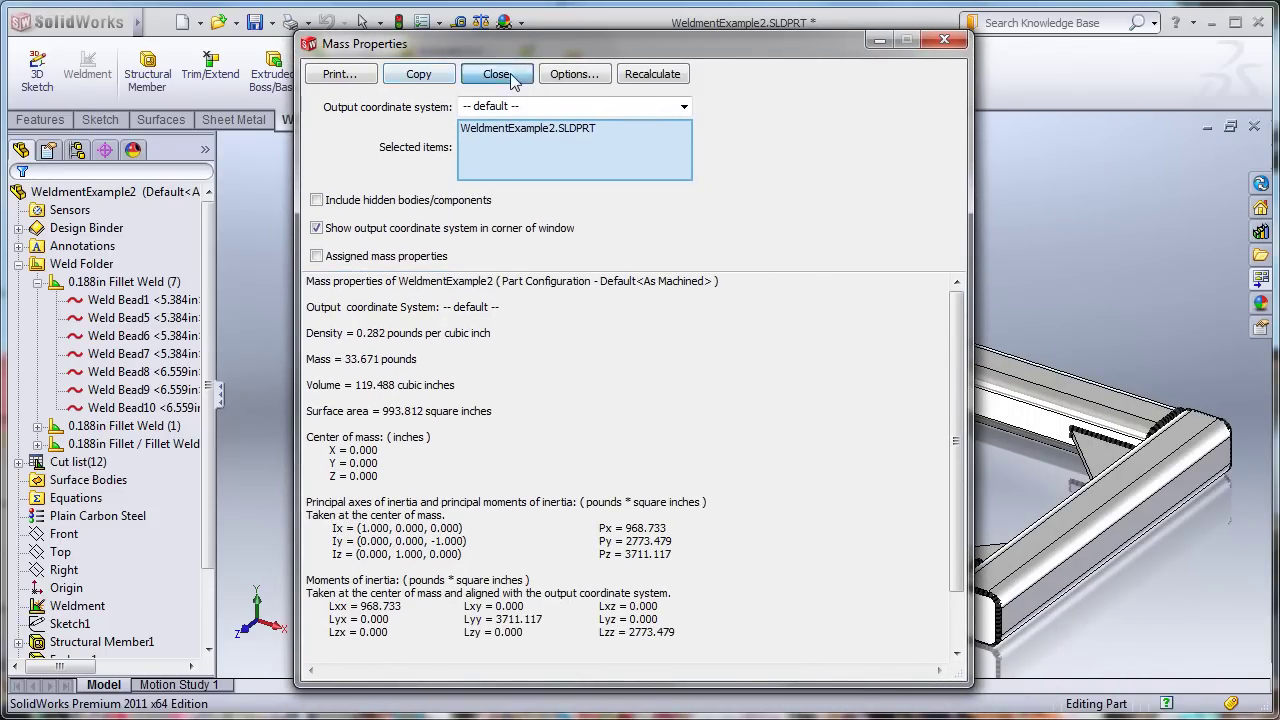
Examine the weld beads along the gussets and corner joints of the frame.
mouse_move(779, 402)
middle_mouse_down("ctrl")
mouse_move(776, 413)
mouse_move(789, 393)
middle_mouse_up("ctrl")
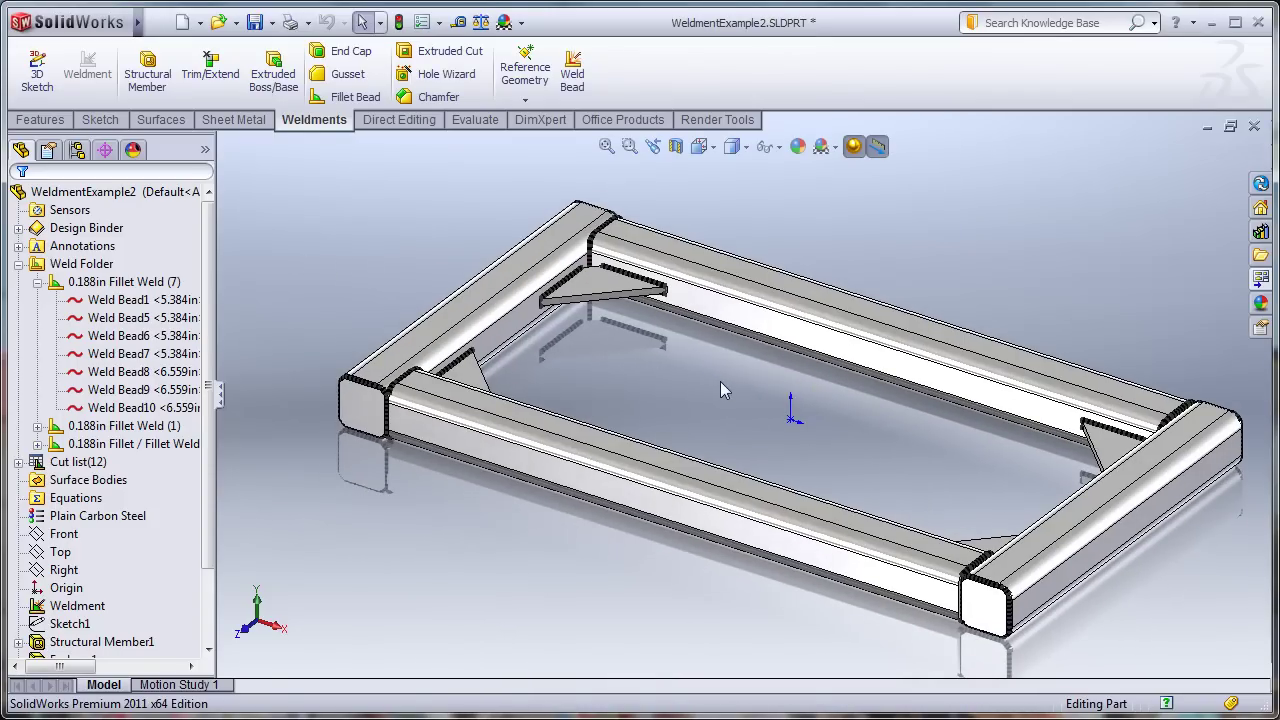
mouse_move(720, 381)
middle_mouse_down("ctrl")
mouse_move(697, 395)
mouse_move(710, 371)
middle_mouse_up("ctrl")
scroll(689, 395, "up", 1)
scroll(689, 395, "down", 1)
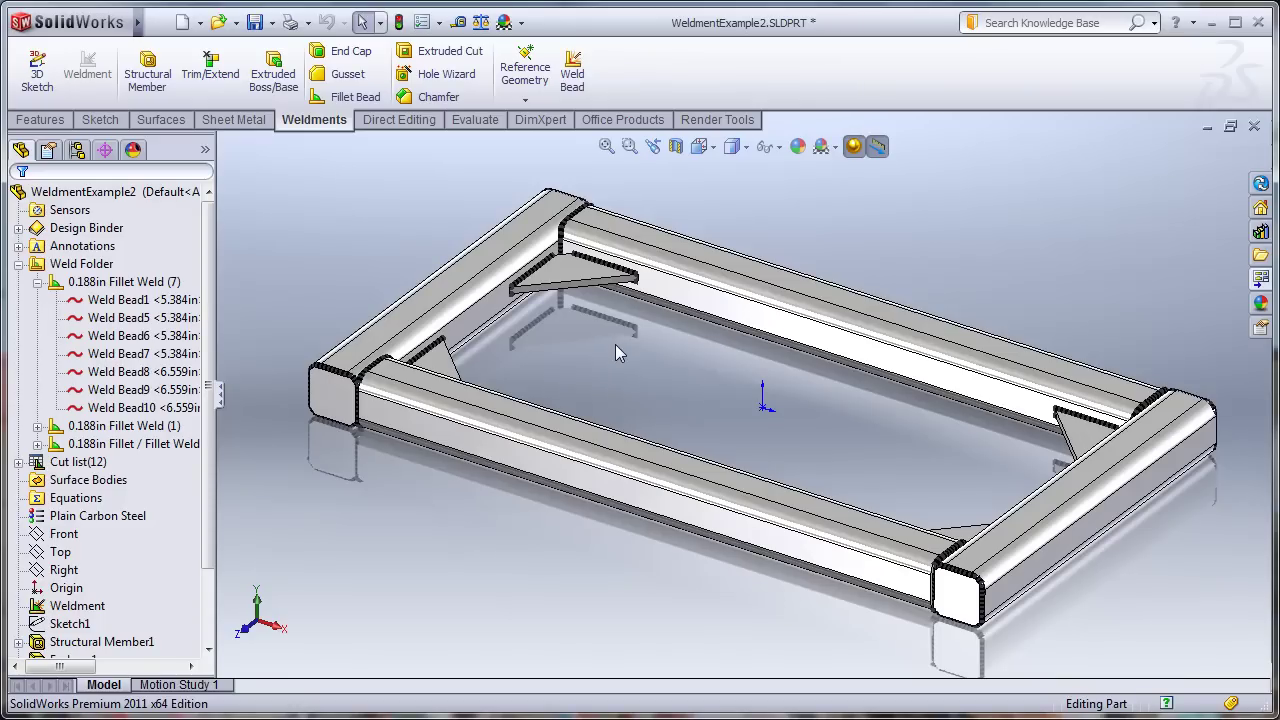
scroll(621, 344, "up", 1)
scroll(650, 344, "down", 1)
middle_click_drag(672, 344, 658, 371, "ctrl")
scroll(587, 310, "down", 1)
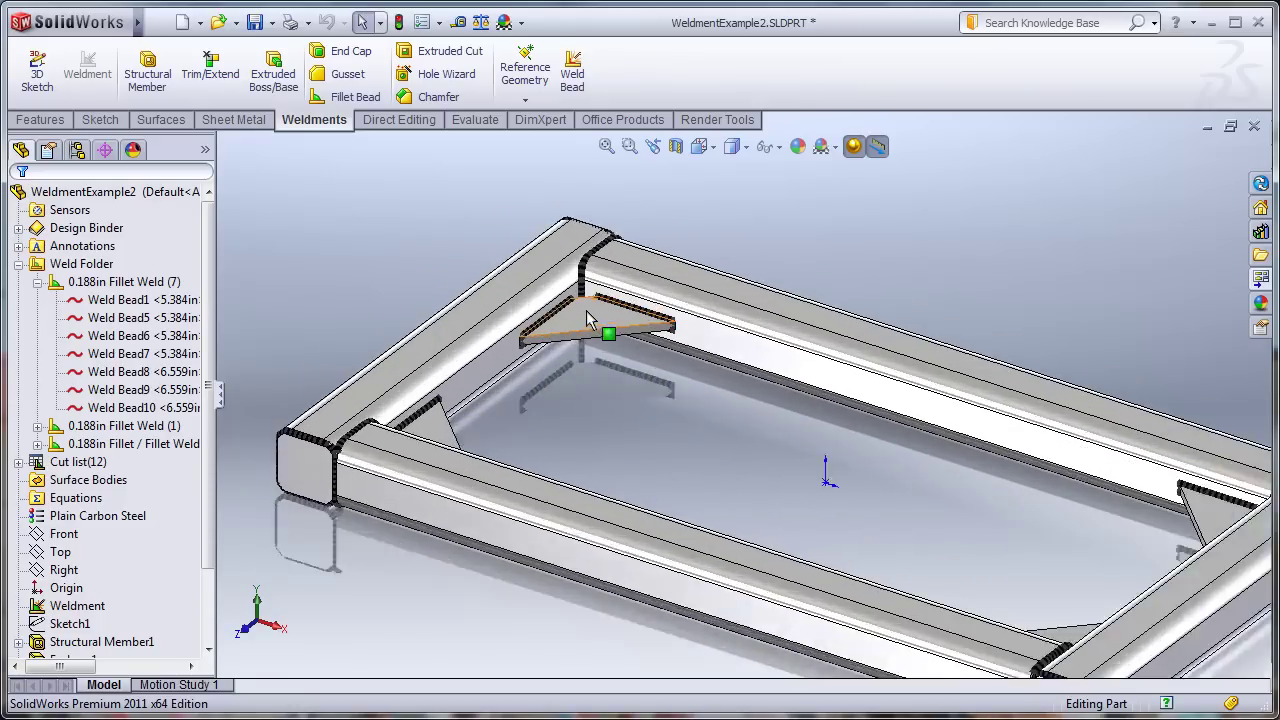
scroll(594, 317, "down", 2)
scroll(619, 330, "up", 2)
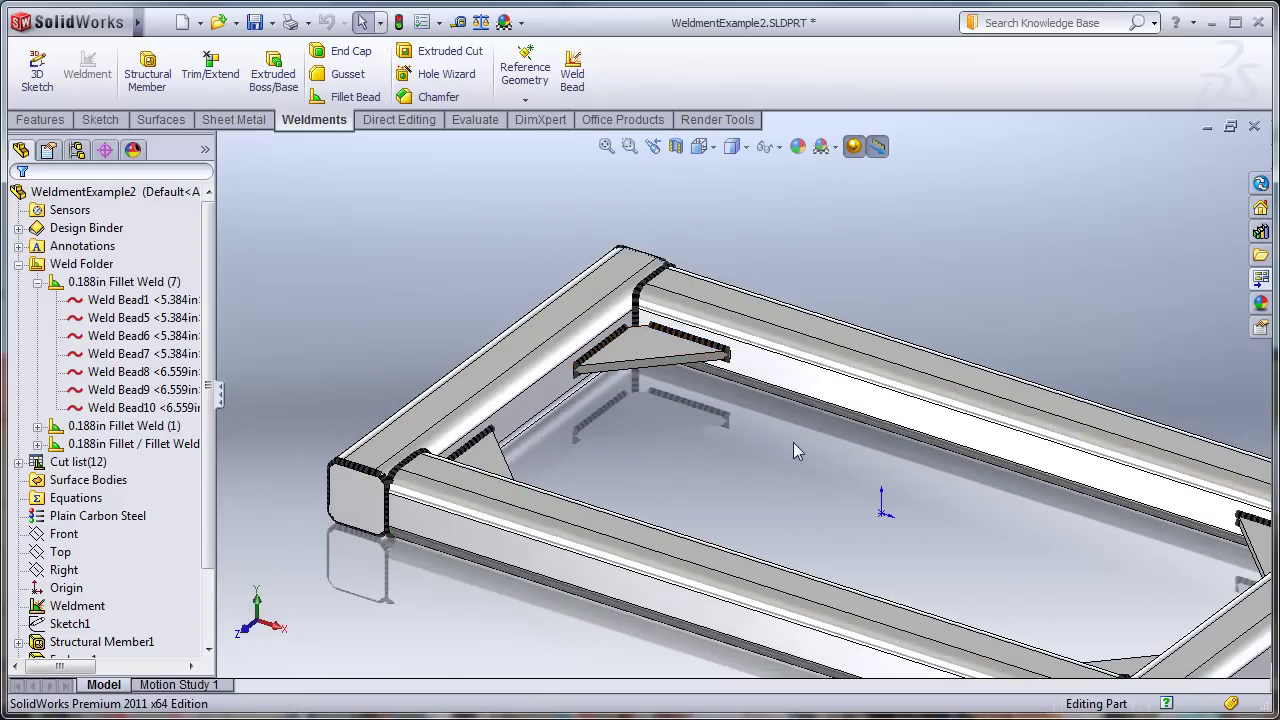
scroll(740, 390, "up", 5)
scroll(697, 354, "down", 2)
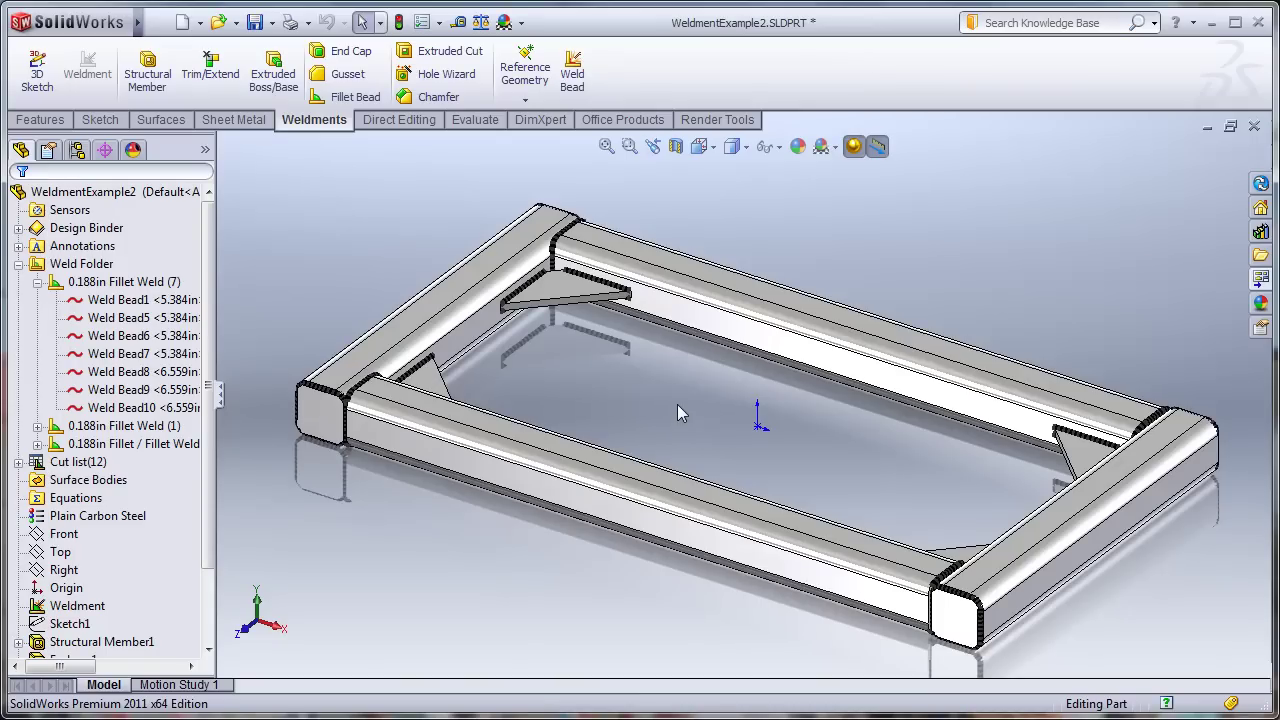
scroll(576, 258, "down", 4)
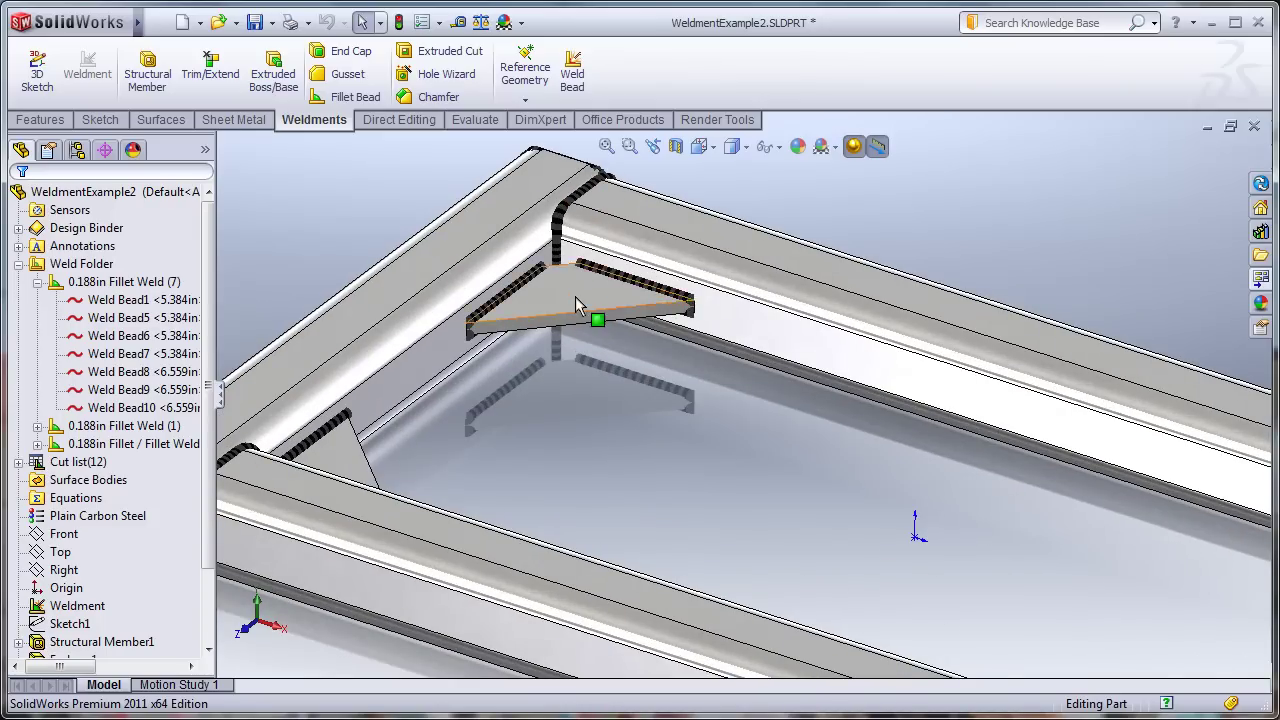
scroll(620, 340, "up", 3)
middle_click_drag(779, 441, 666, 398, "ctrl")
scroll(650, 376, "up", 1)
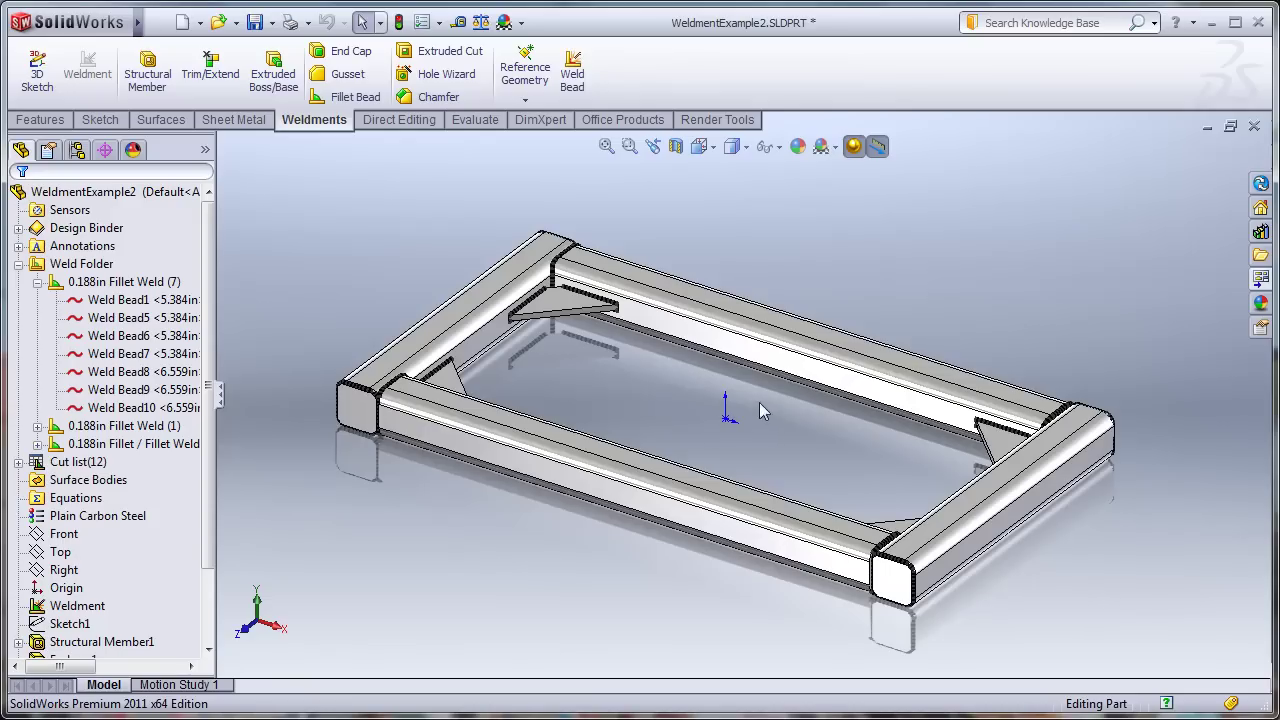
mouse_move(702, 424)
middle_mouse_down()
mouse_move(690, 405)
mouse_move(688, 416)
middle_mouse_up()
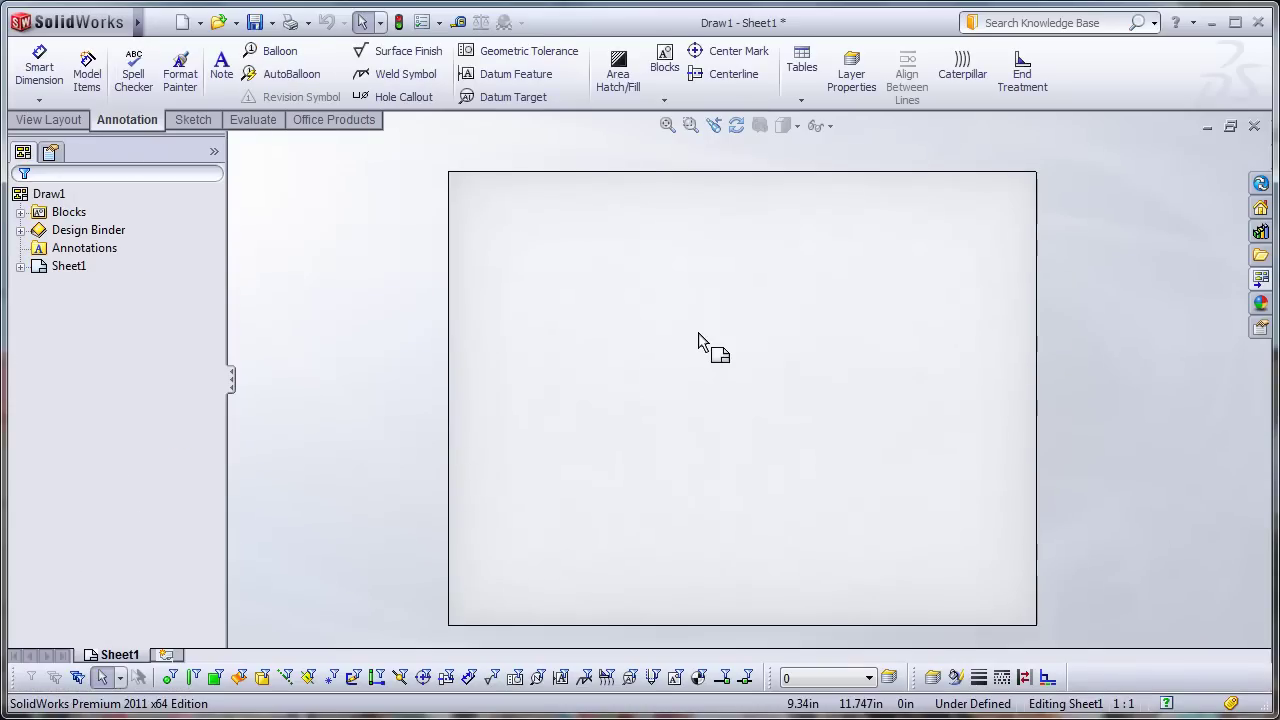
Place a front model view of WeldmentExample2 in the lower part of the blank drawing sheet.
mouse_move(800, 372)
middle_mouse_down()
mouse_move(717, 377)
mouse_move(743, 377)
middle_mouse_up()
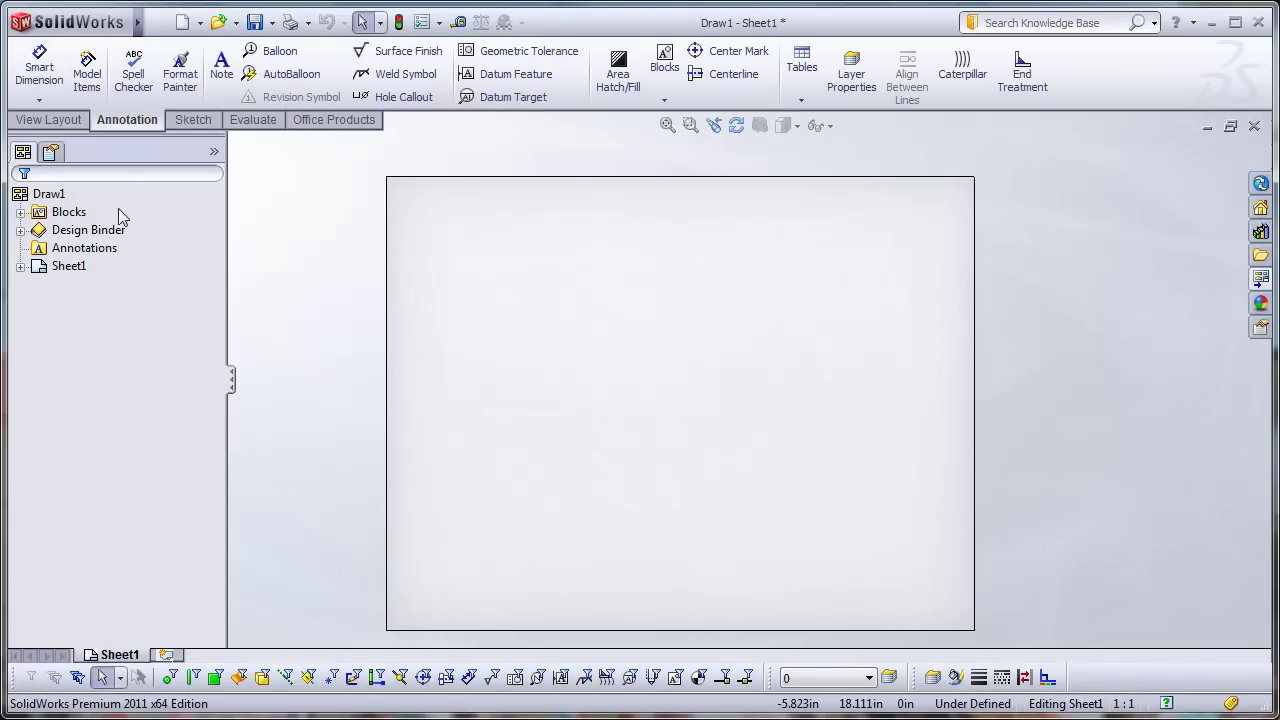
key("s")
left_click(641, 287)
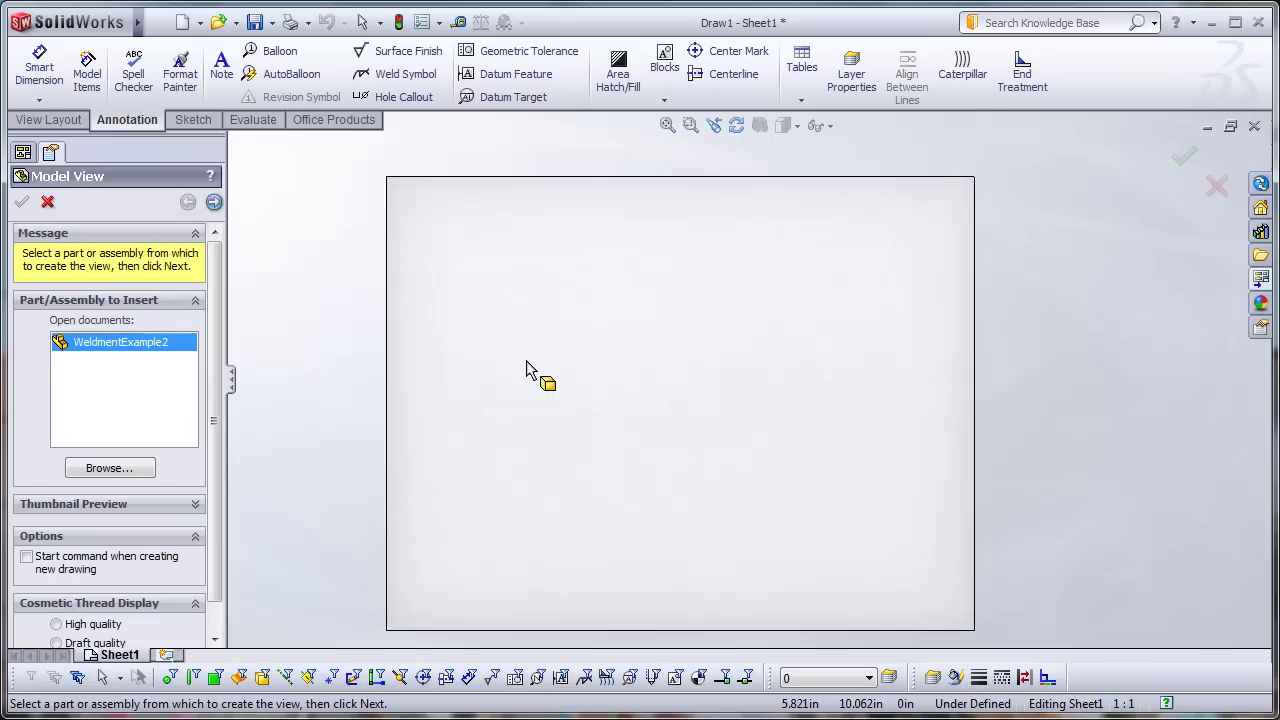
left_click(213, 202)
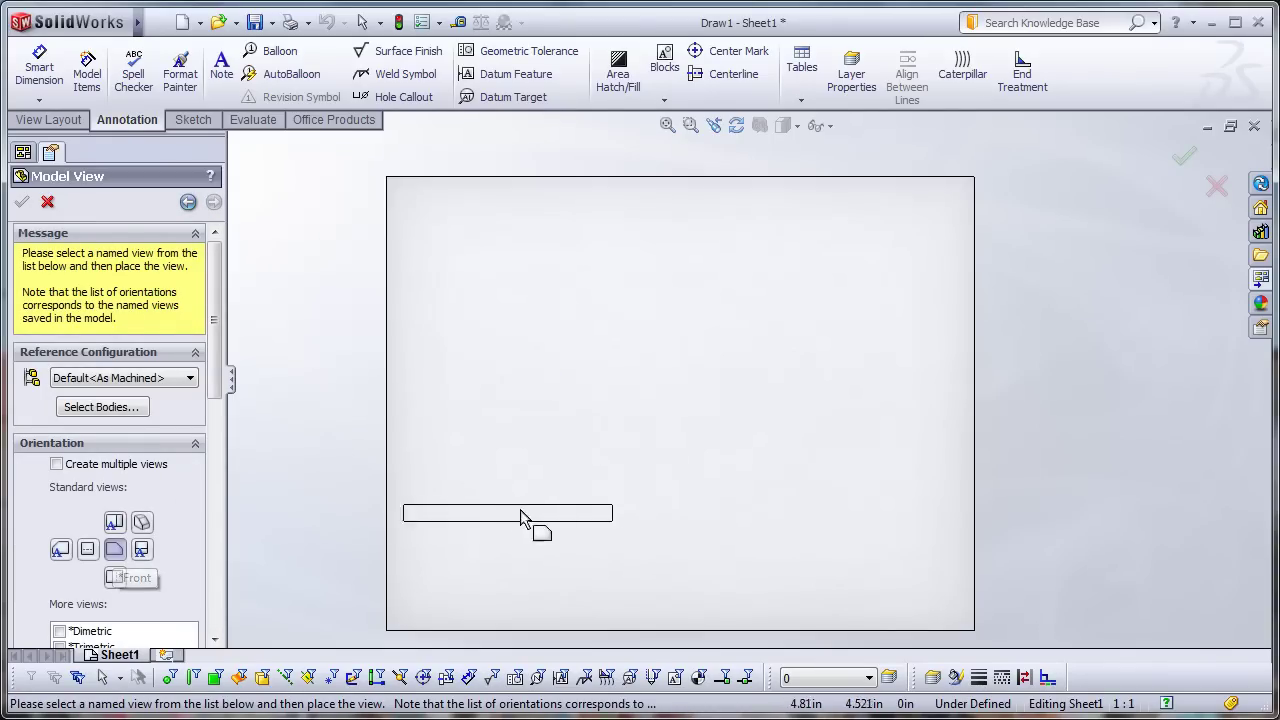
left_click(575, 486)
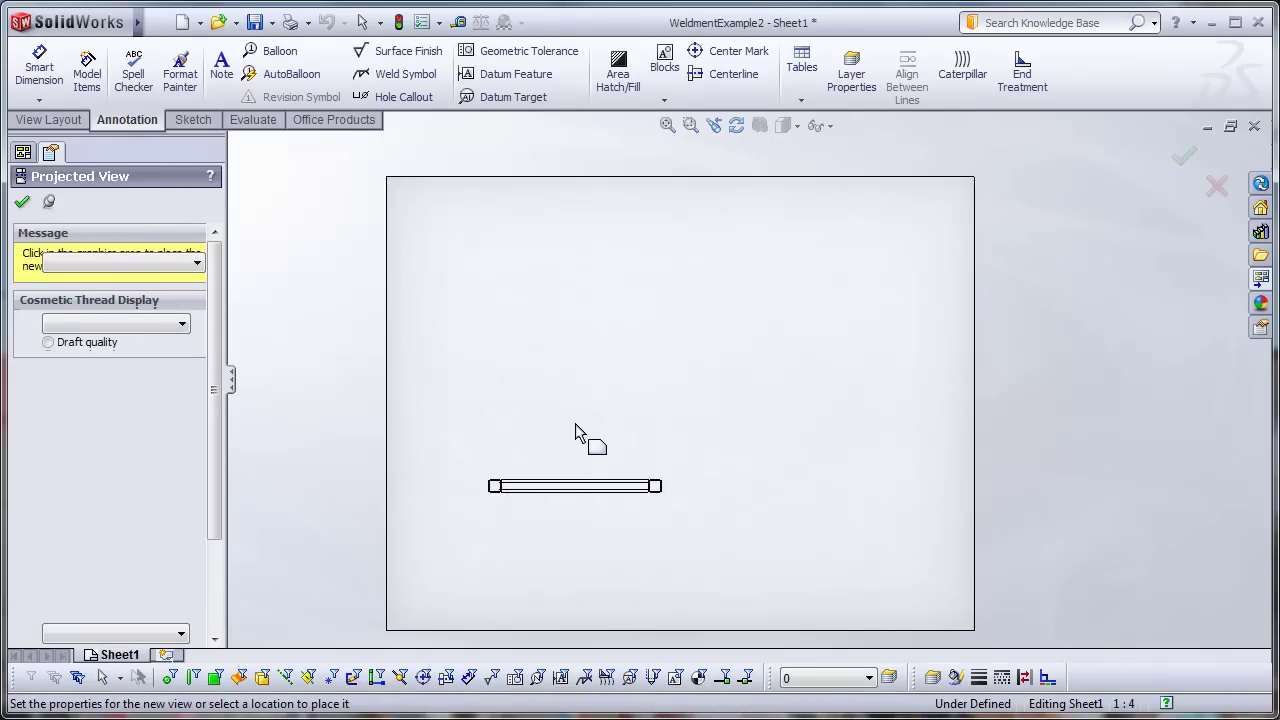
Project a top view above the front view and a side view to its right, and end view placement.
left_click(582, 290)
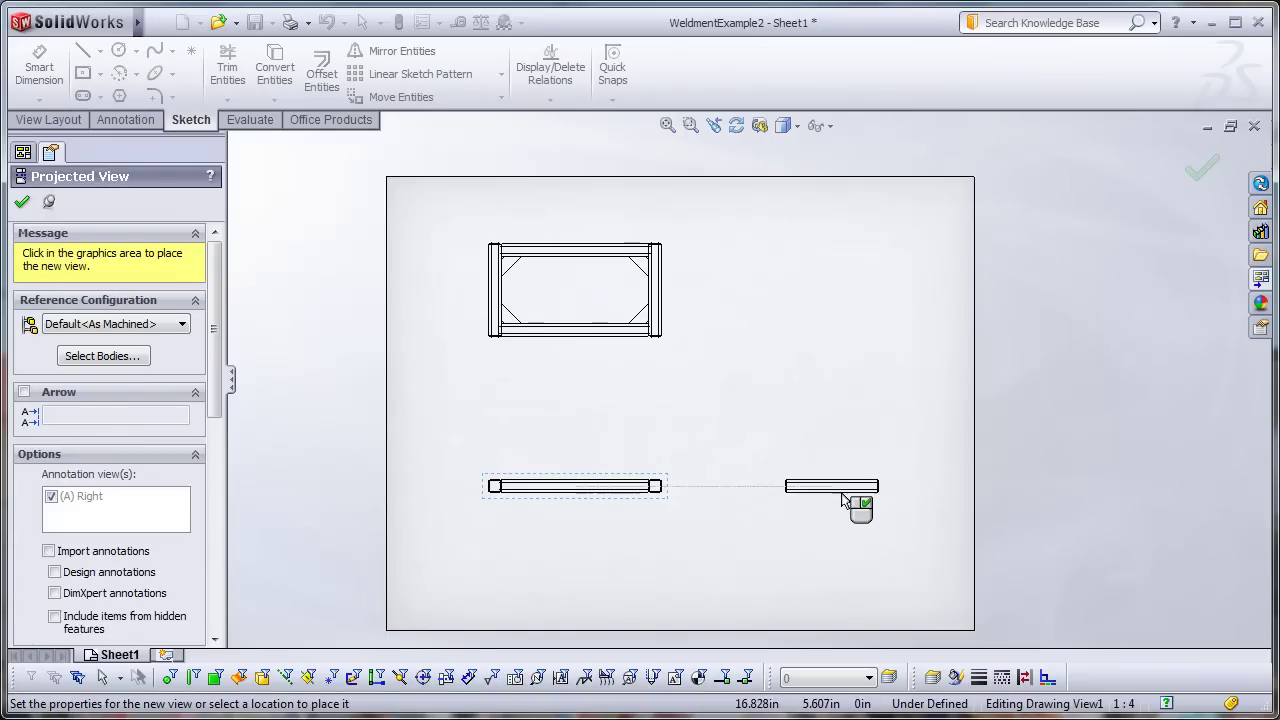
left_click(841, 488)
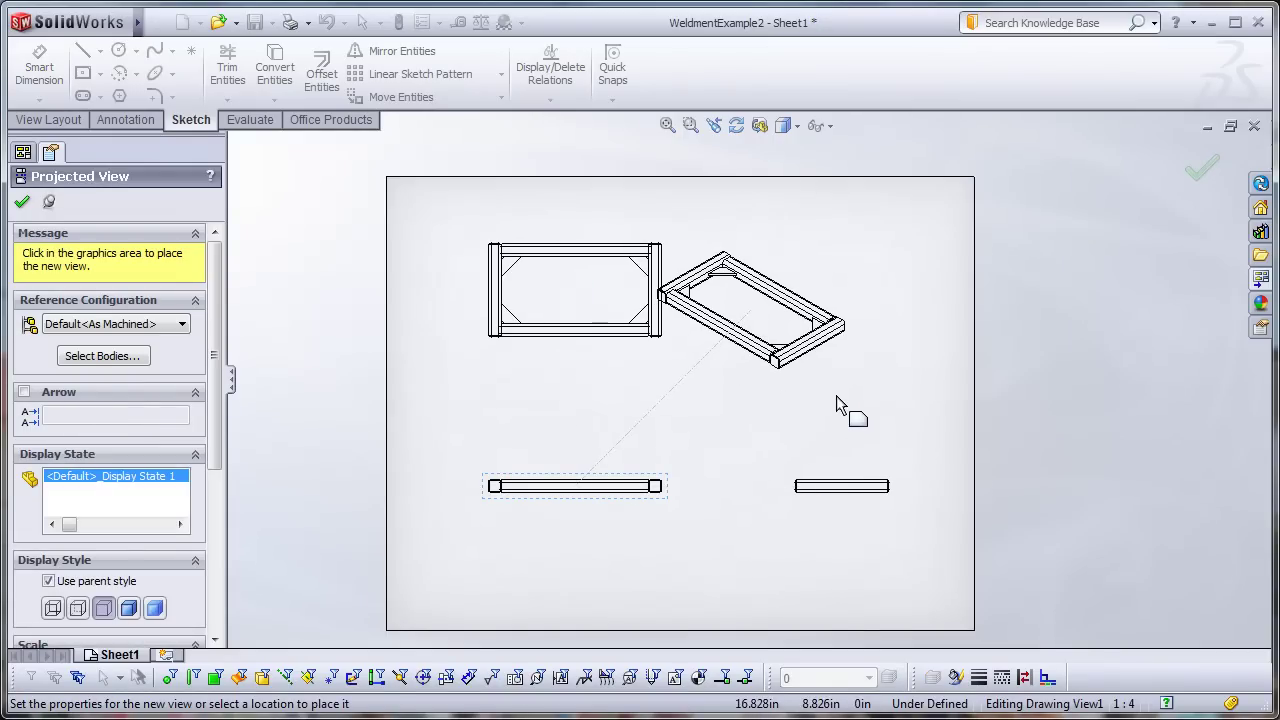
key("Escape")
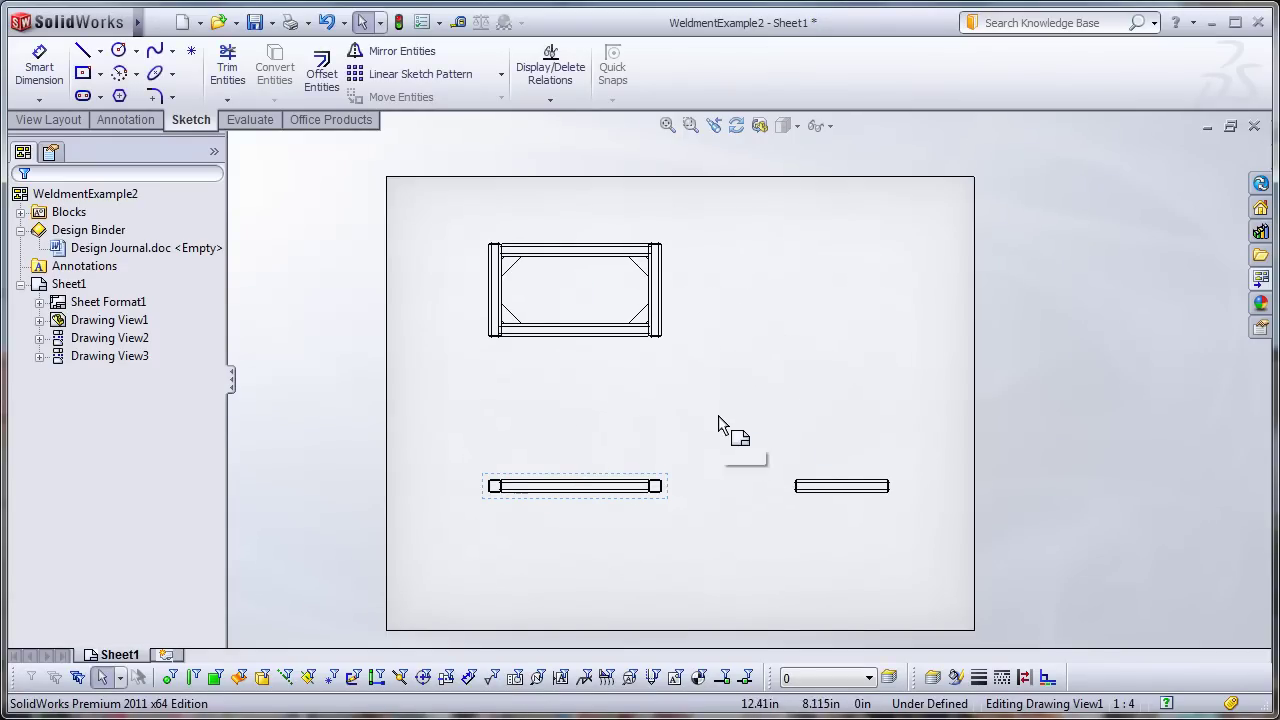
Start importing model items into all drawing views with the entire model as their source.
middle_click_drag(705, 461, 702, 515)
scroll(706, 450, "up", 1)
scroll(706, 450, "down", 1)
mouse_move(717, 408)
middle_mouse_down()
mouse_move(697, 366)
mouse_move(692, 384)
middle_mouse_up()
left_click(117, 305)
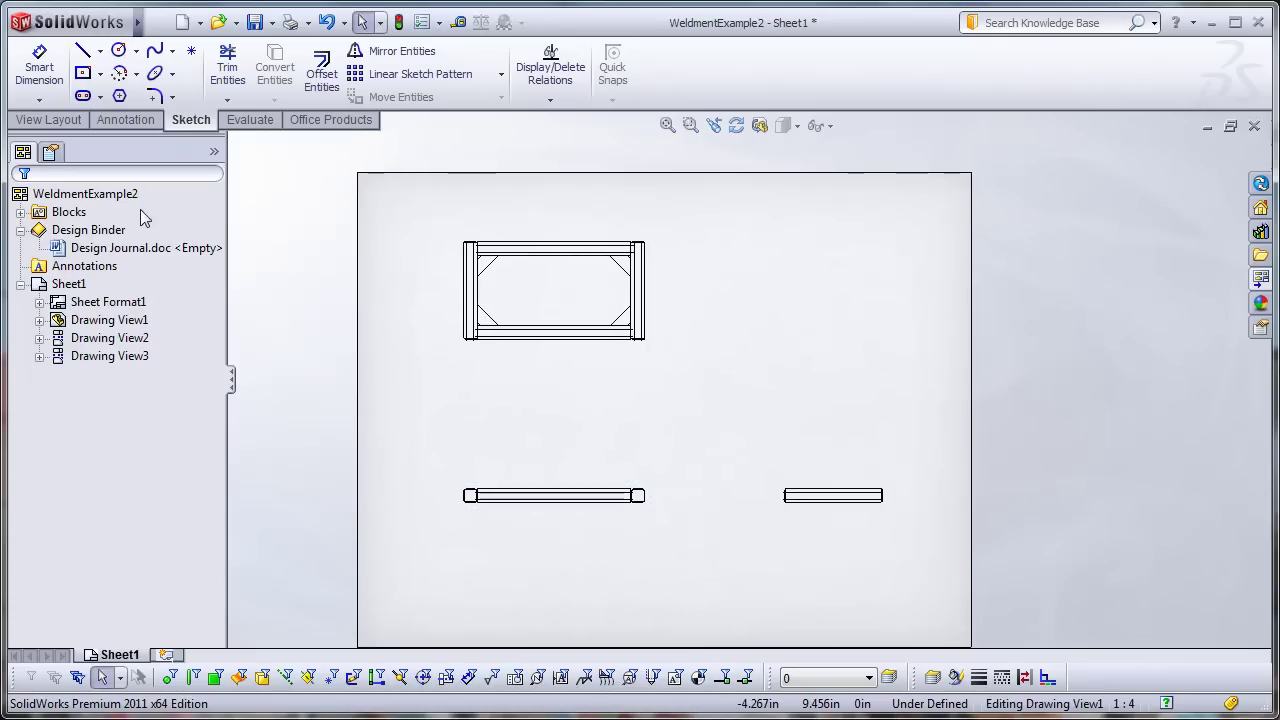
left_click(110, 120)
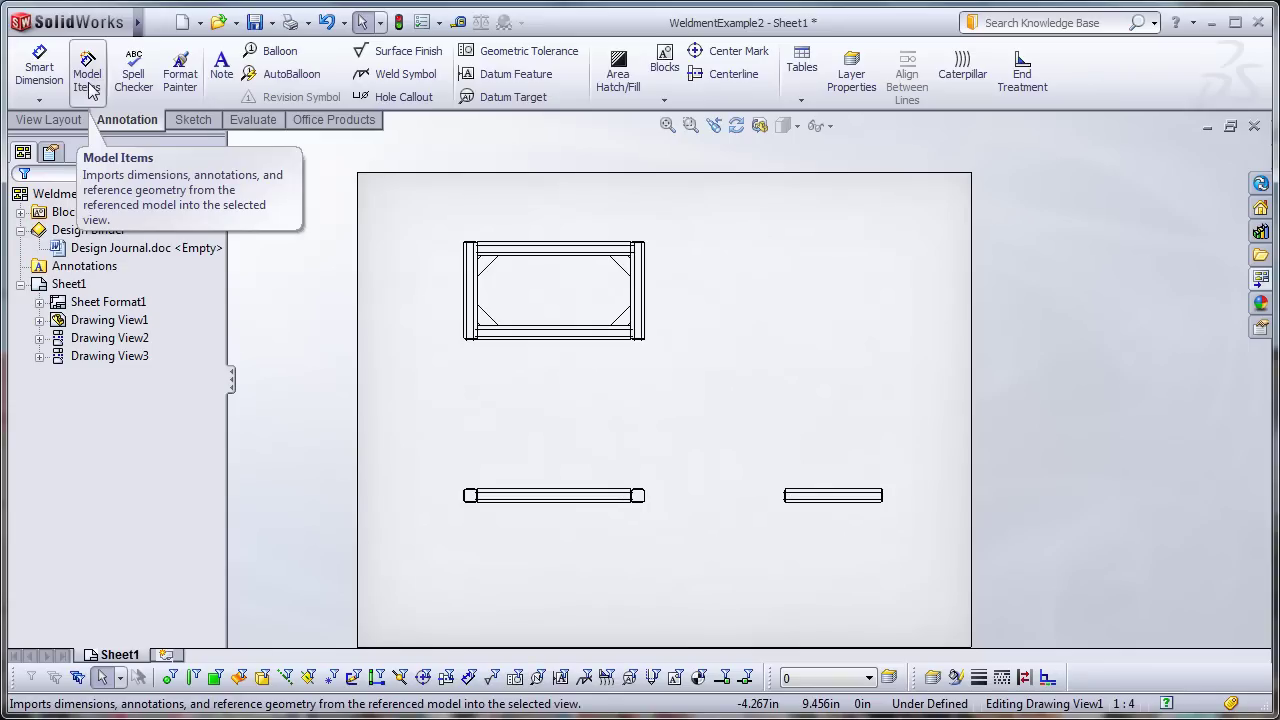
left_click(88, 88)
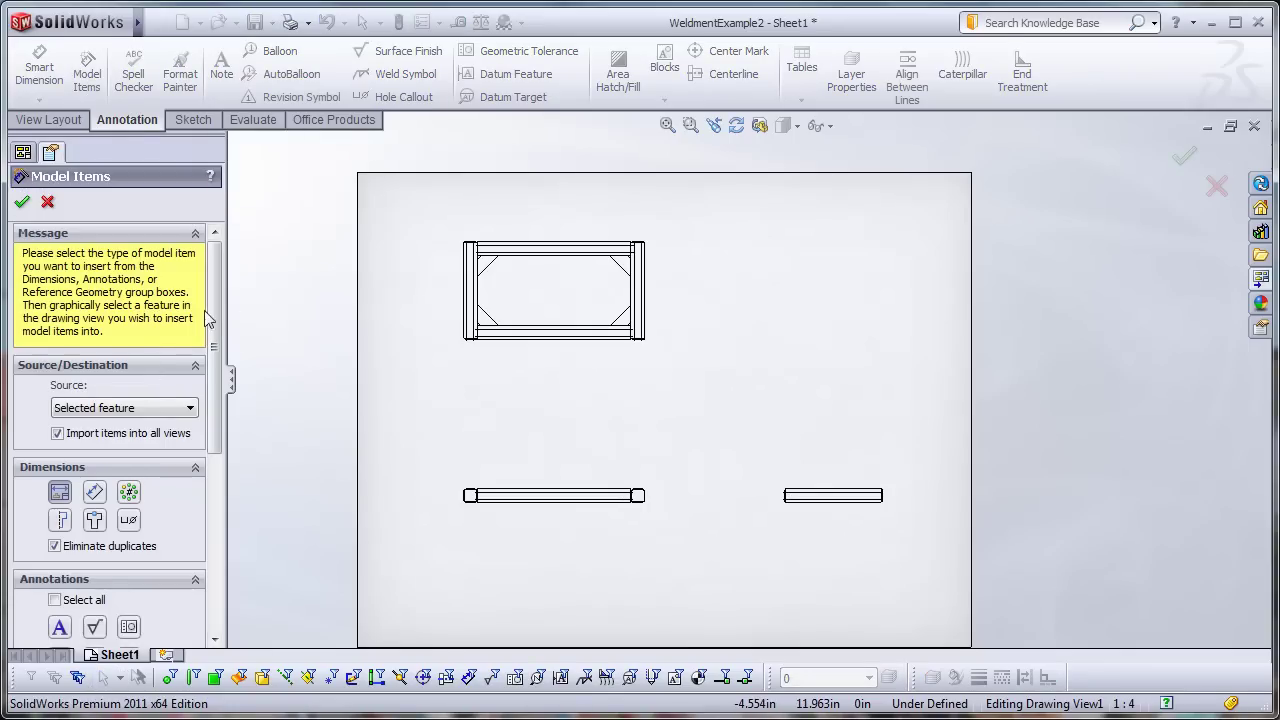
scroll(217, 302, "down", 2)
left_click(118, 351)
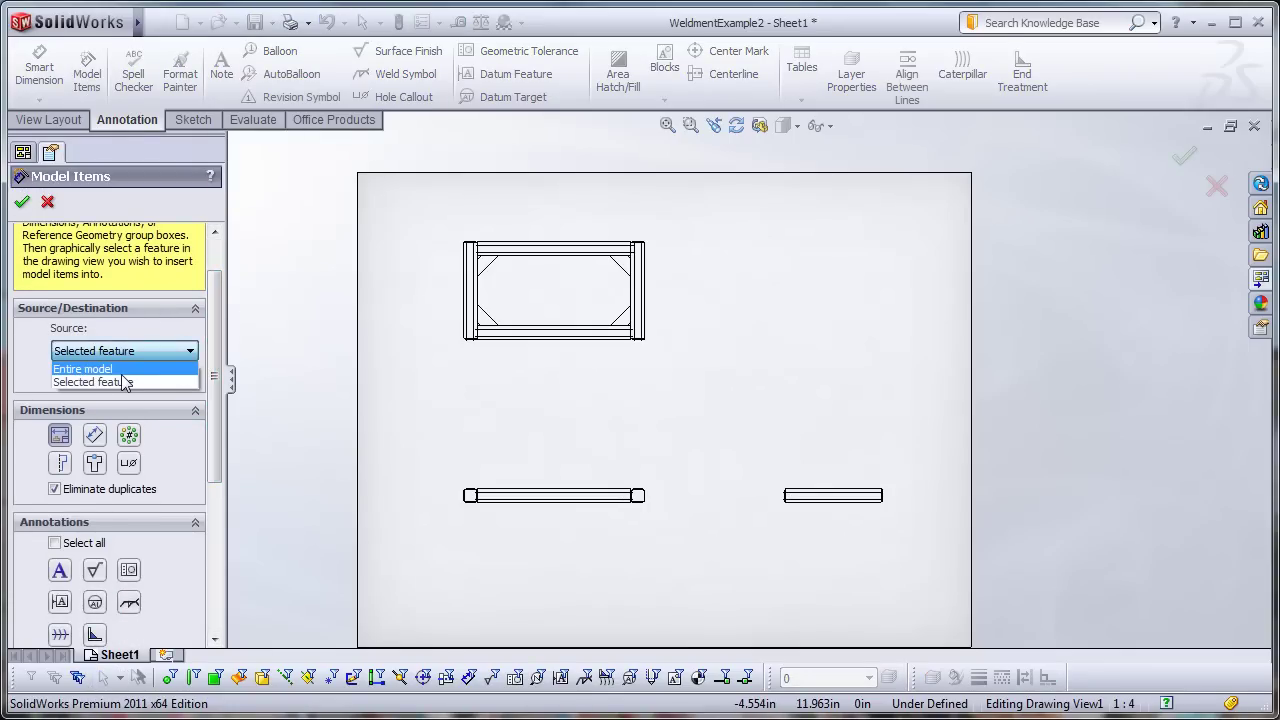
left_click(122, 372)
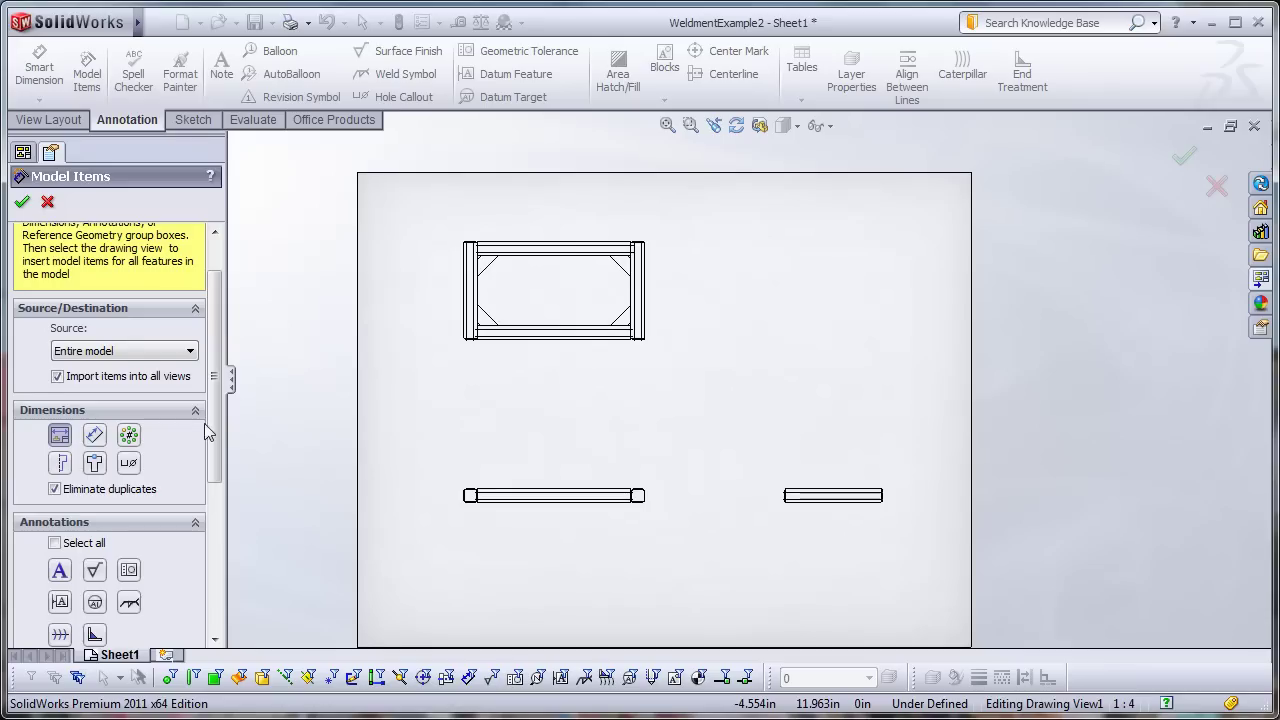
Include notes, caterpillars and end treatments in the model items and insert them into the drawing views.
scroll(219, 406, "down", 3)
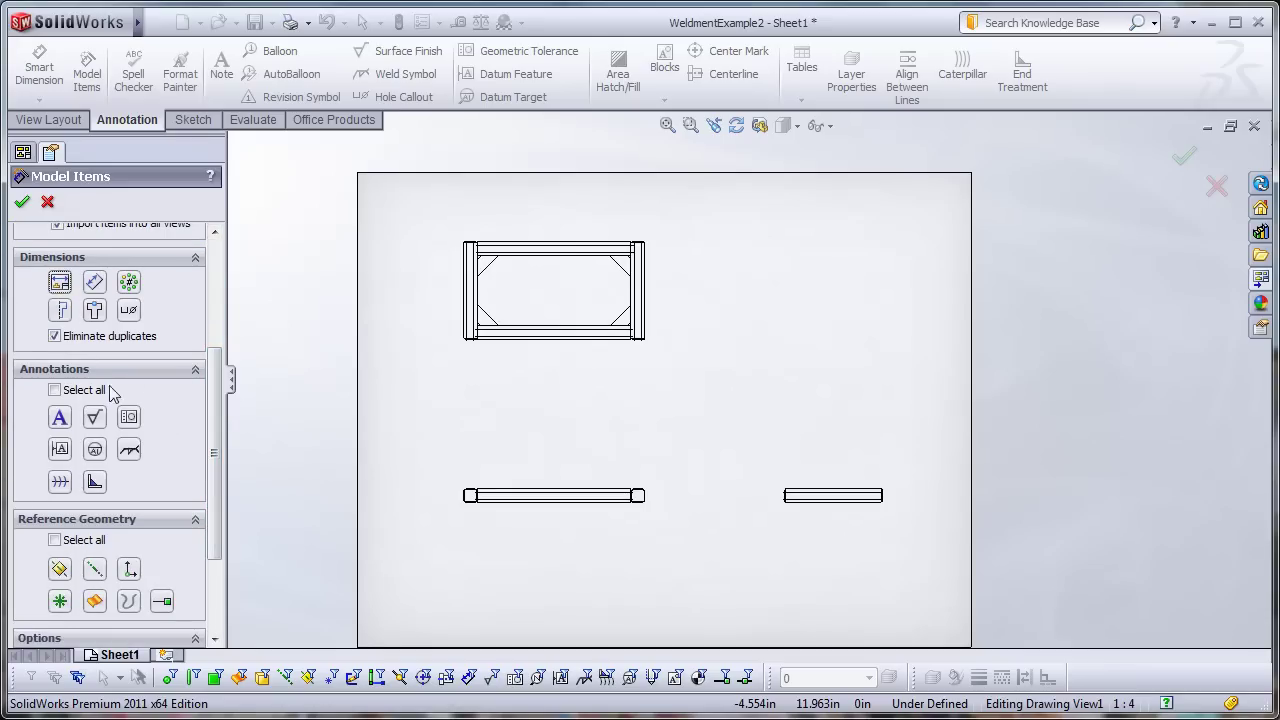
scroll(213, 419, "down", 1)
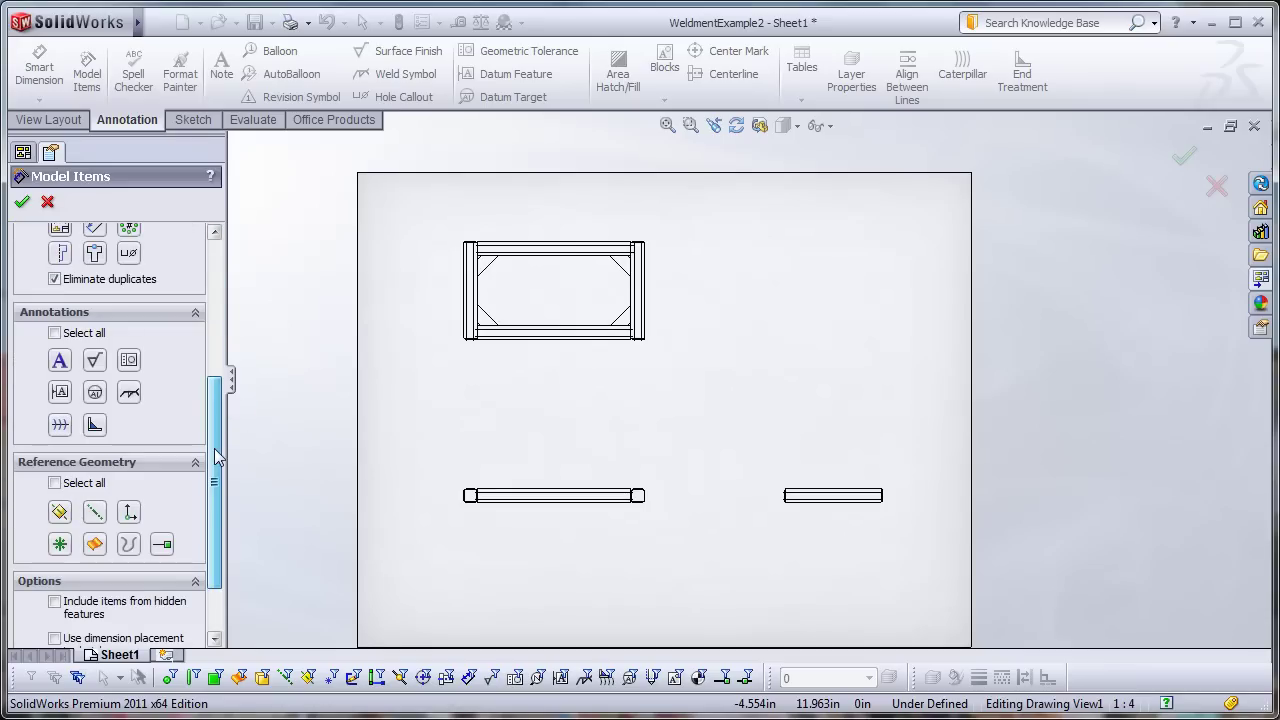
left_click(59, 360)
left_click(59, 427)
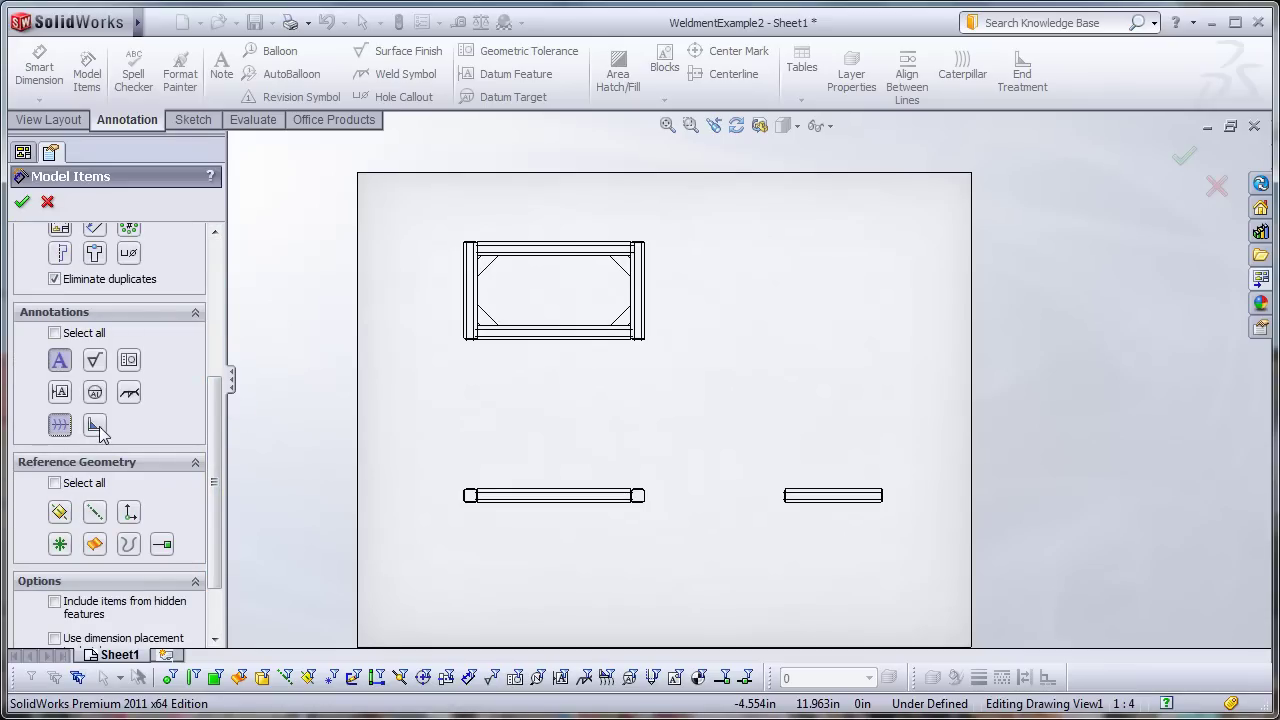
left_click(95, 426)
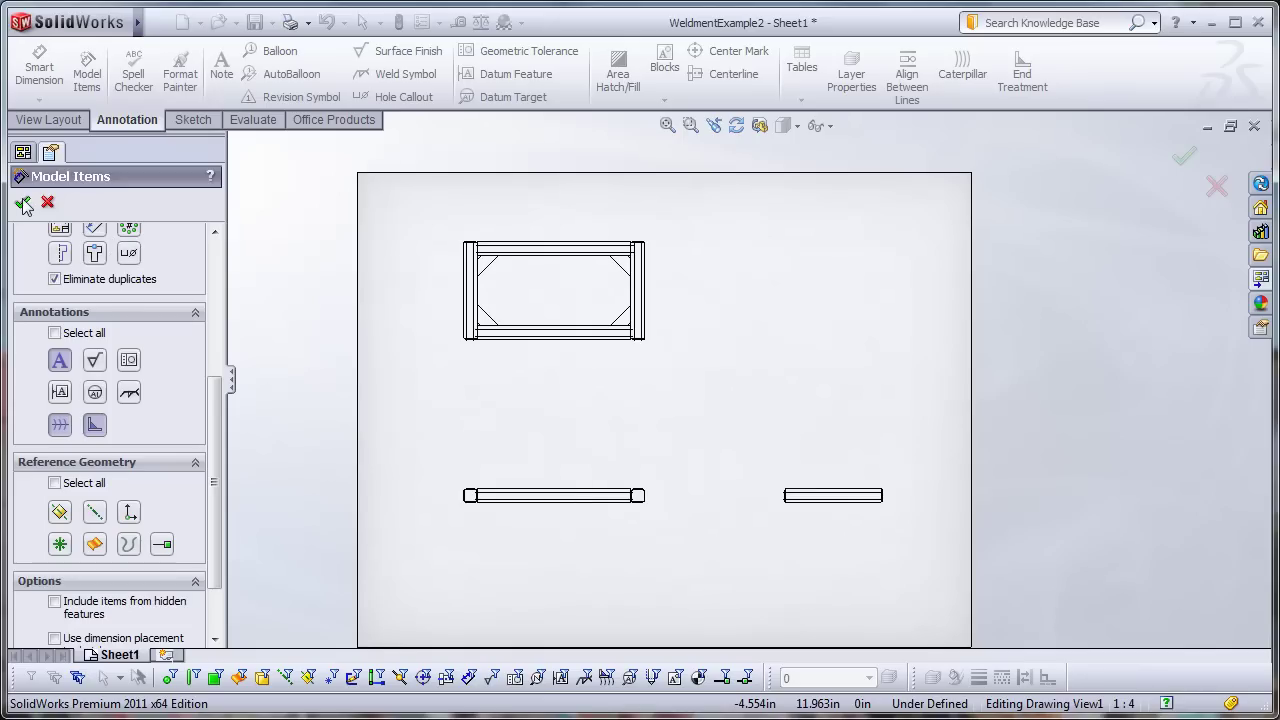
left_click(47, 204)
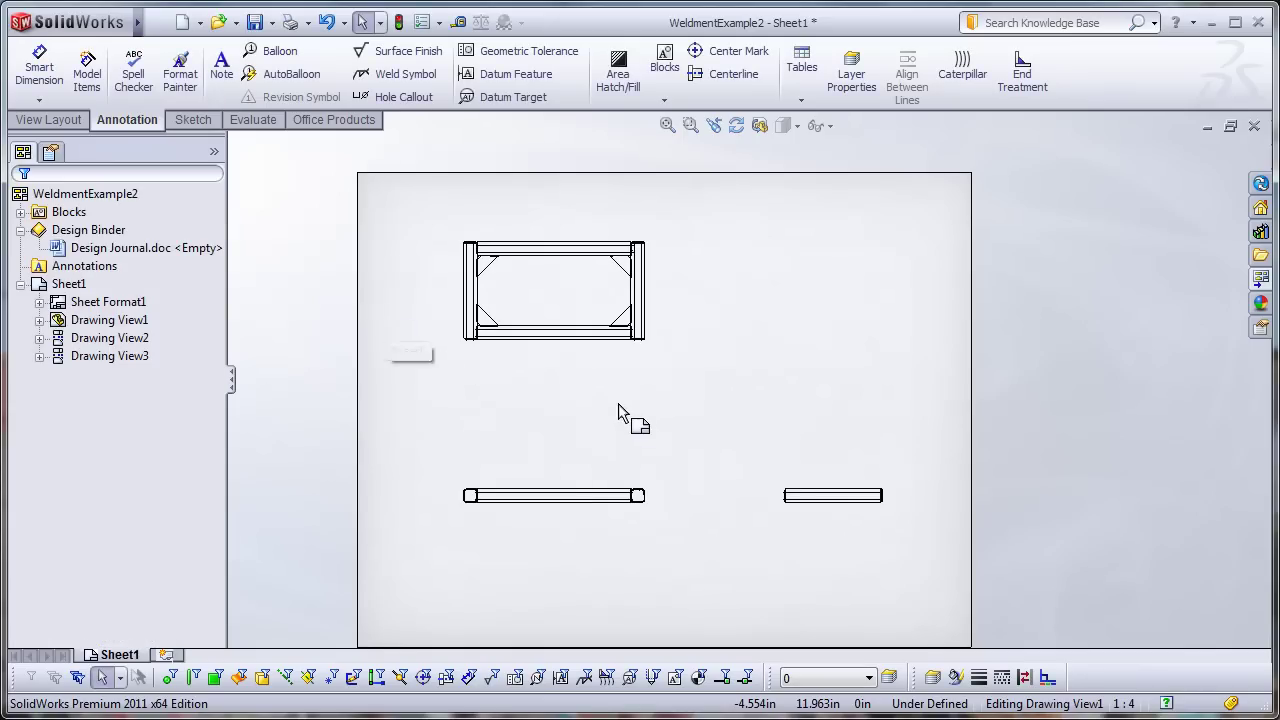
Examine the caterpillar and end treatment symbols at the gussets and corner joints of the top view.
left_click(633, 452)
scroll(594, 443, "down", 8)
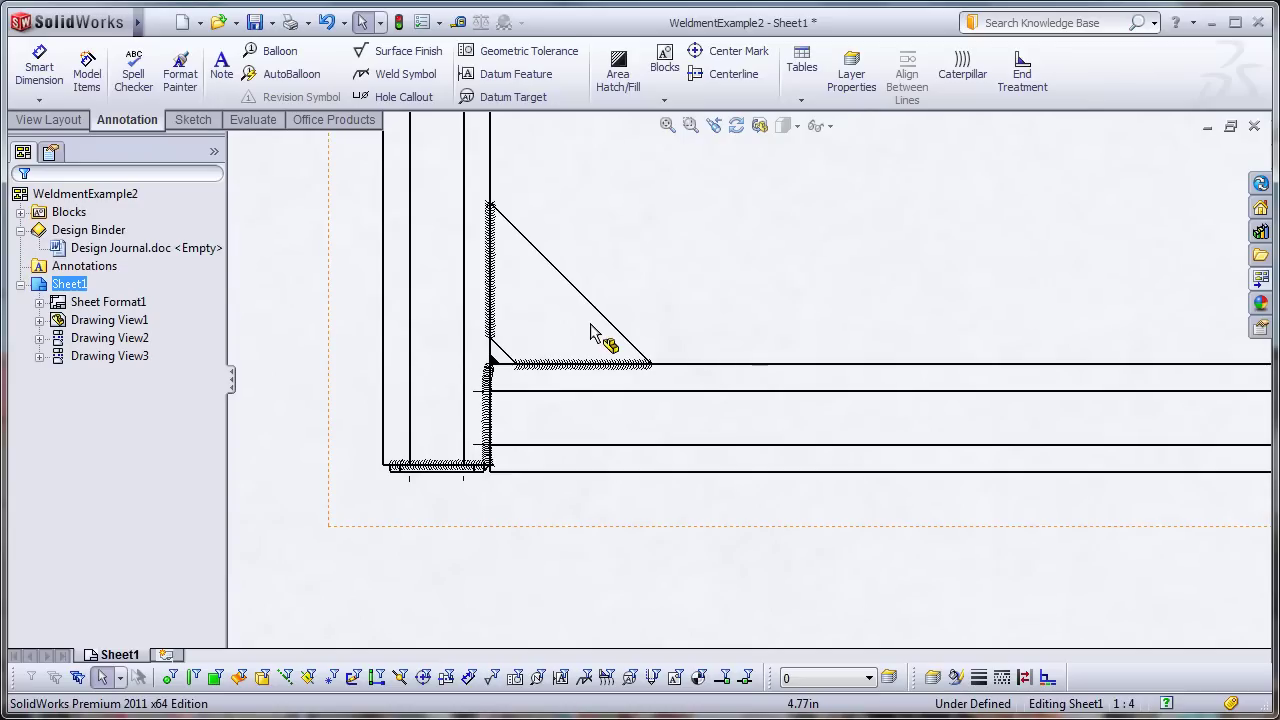
scroll(600, 340, "down", 4)
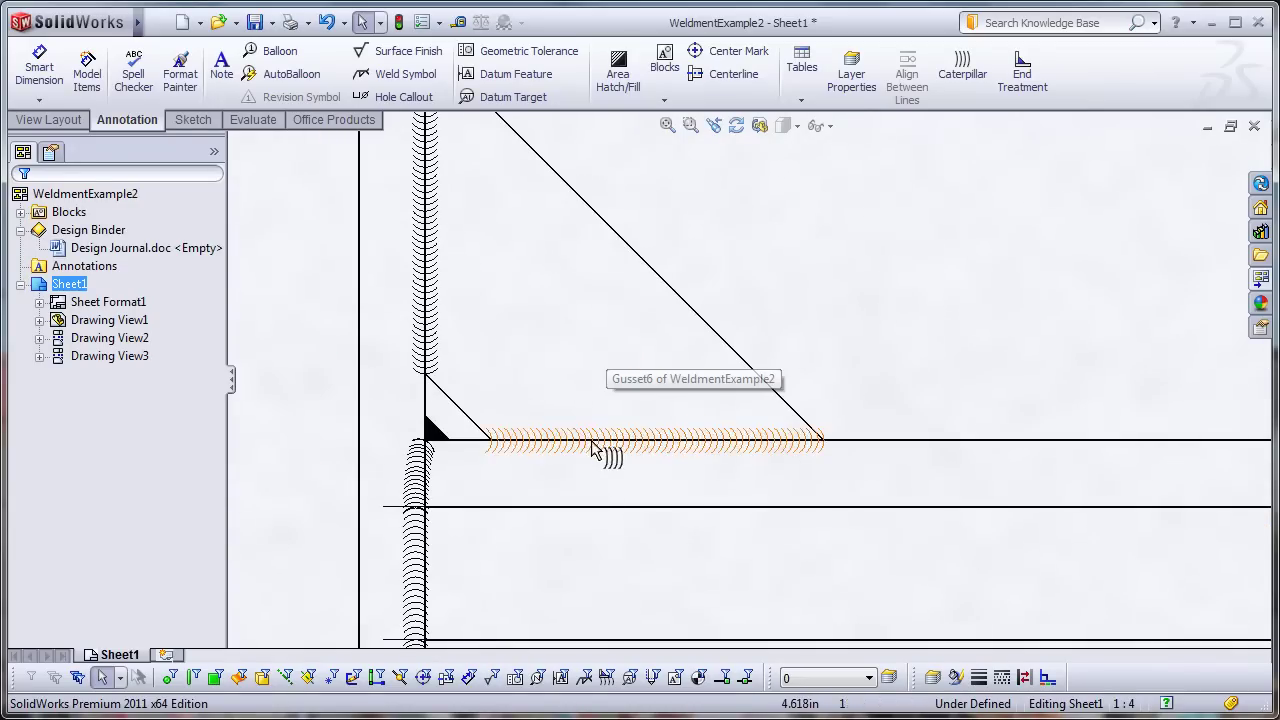
scroll(527, 418, "up", 2)
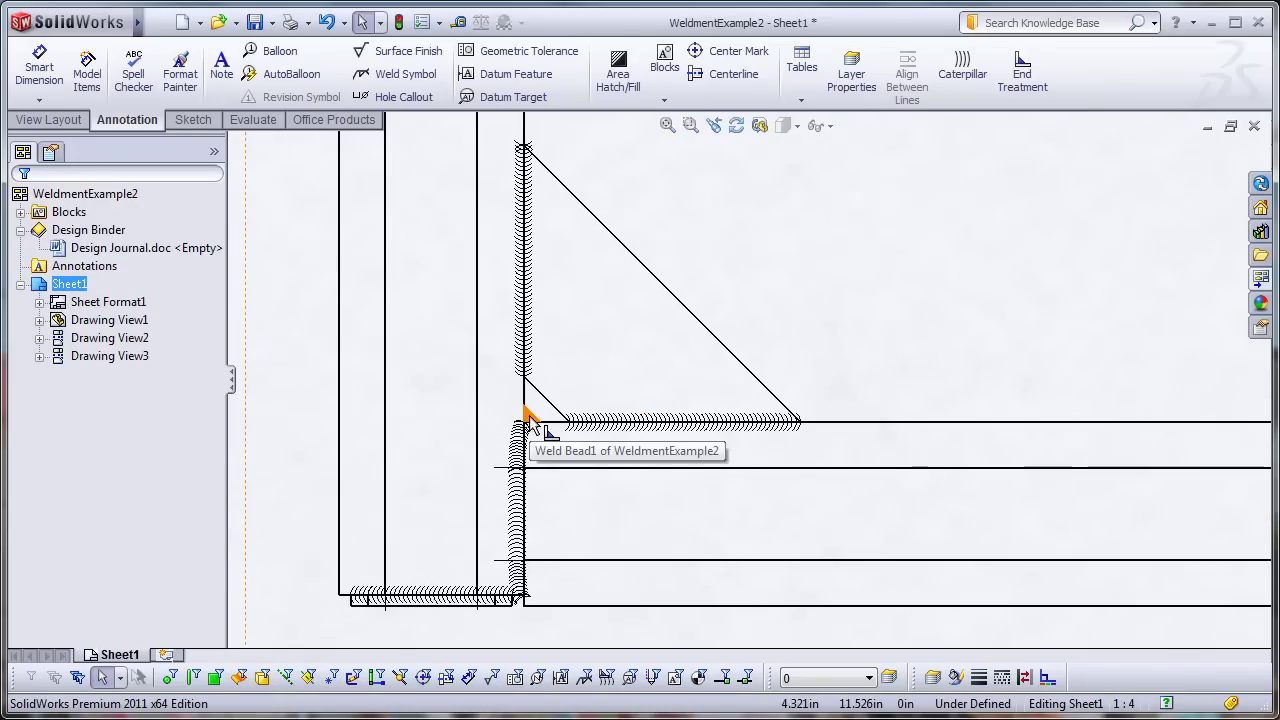
scroll(751, 366, "up", 3)
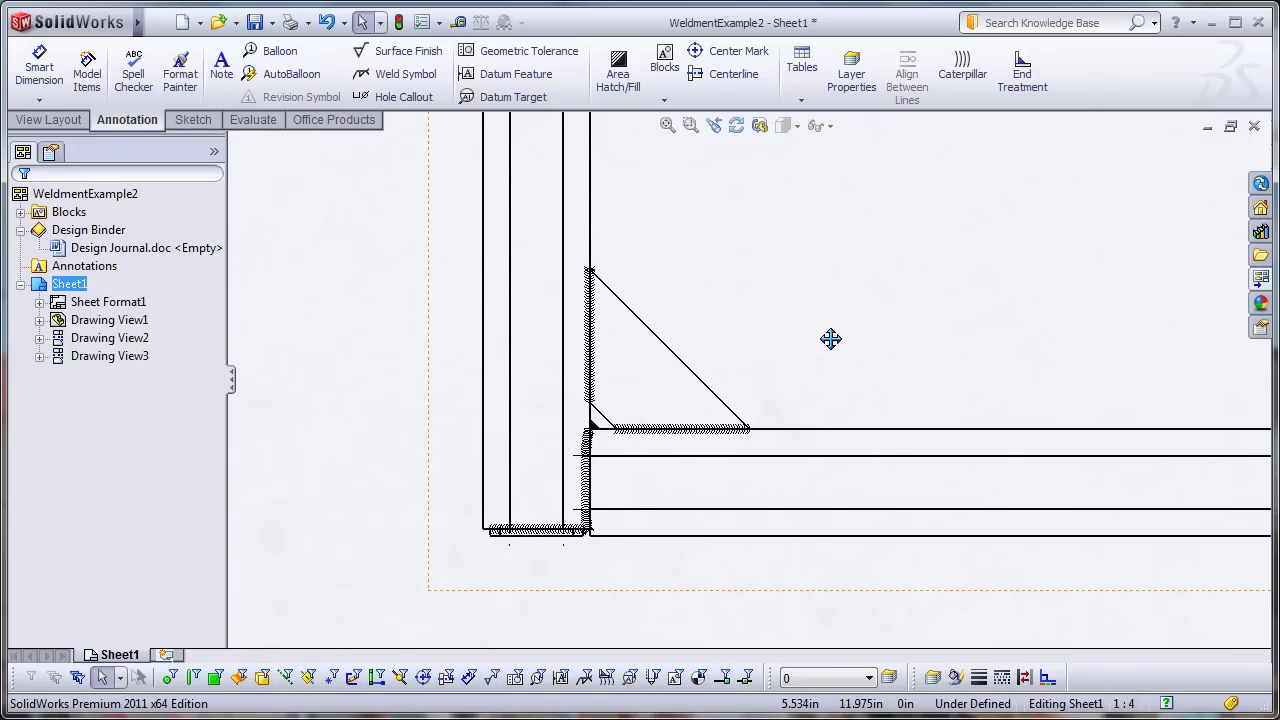
scroll(826, 405, "up", 2)
scroll(838, 285, "up", 1)
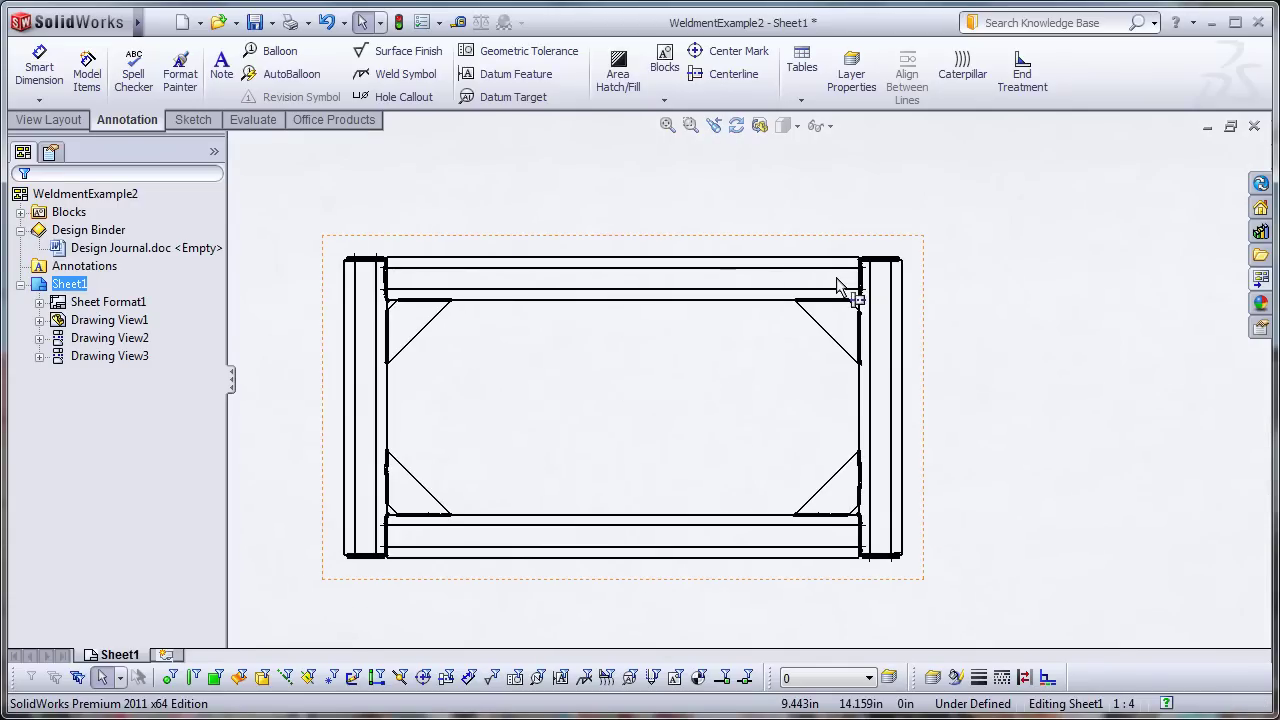
scroll(838, 285, "down", 3)
scroll(842, 310, "up", 1)
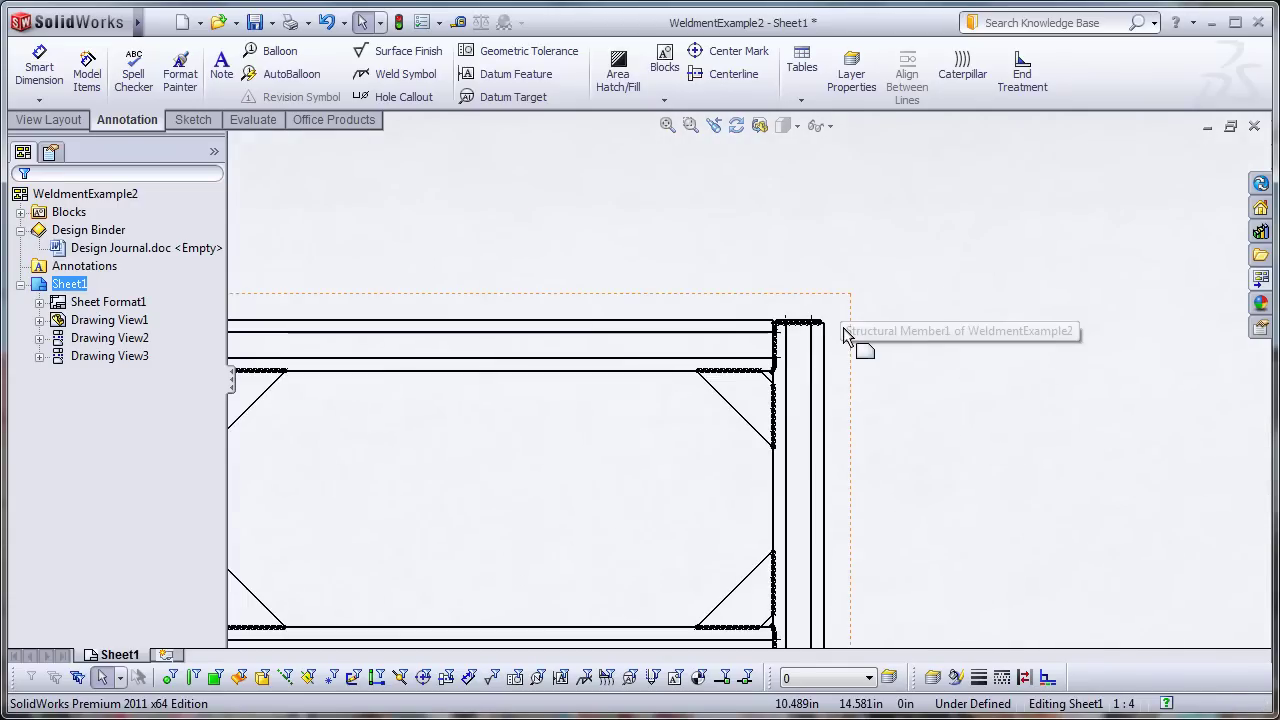
Examine the weld symbols around the end cap in the front view and at the ends of the side view.
scroll(835, 400, "up", 3)
scroll(828, 415, "down", 1)
scroll(794, 453, "down", 5)
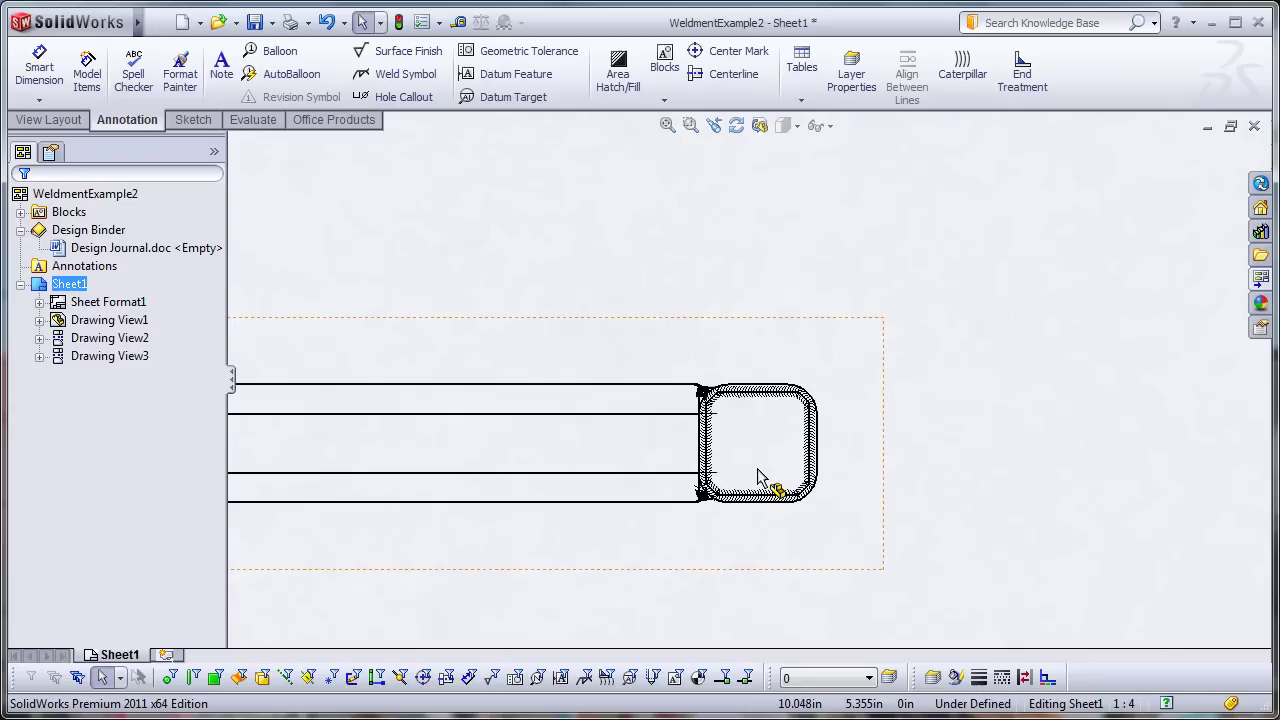
scroll(731, 440, "down", 1)
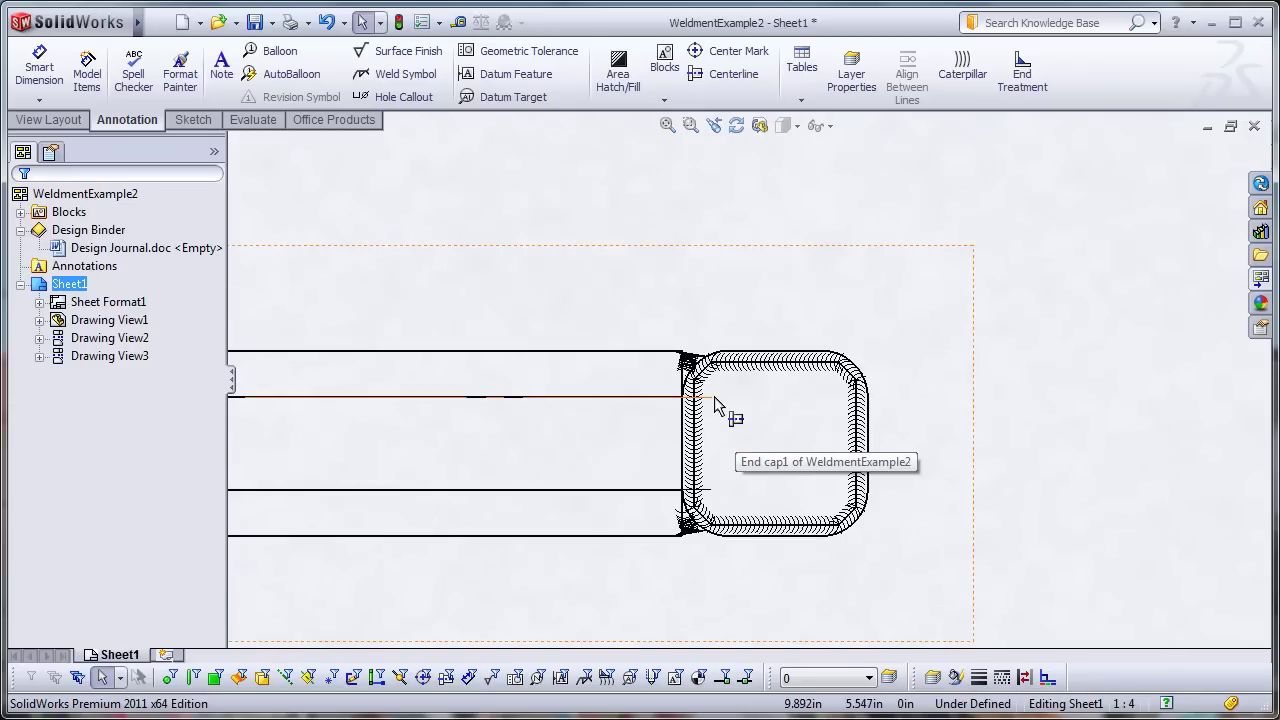
scroll(714, 397, "up", 3)
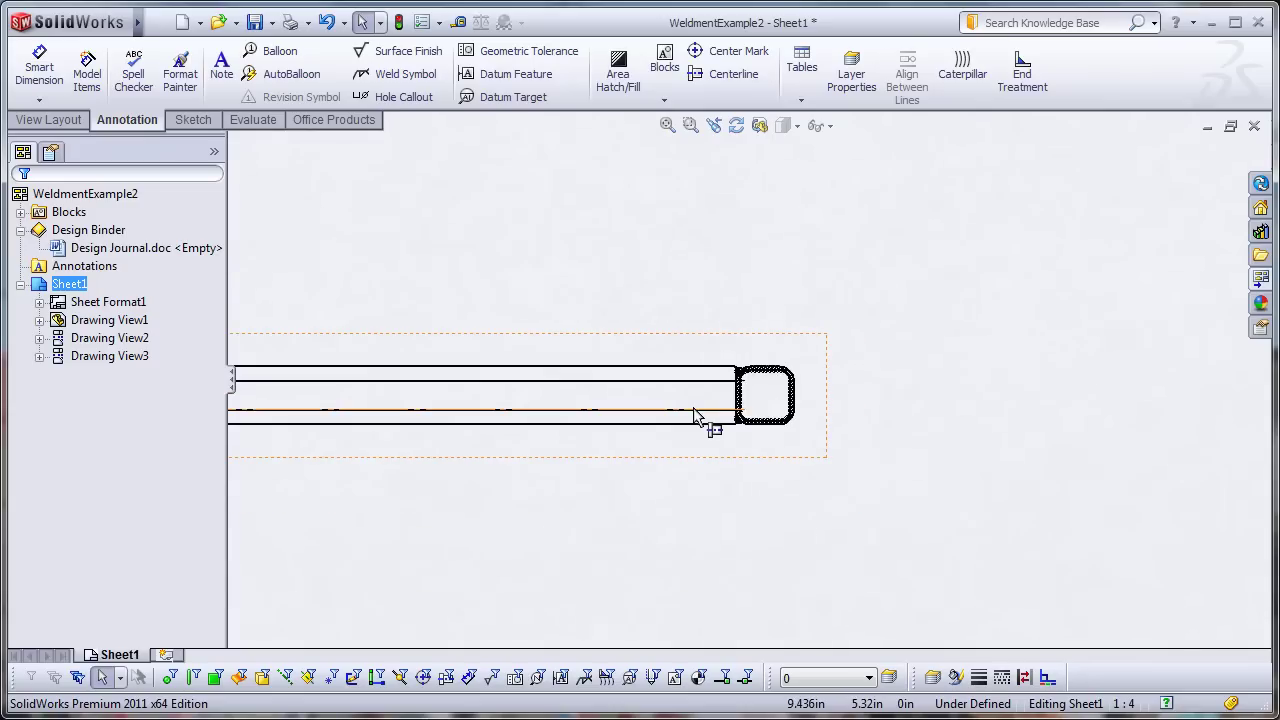
scroll(841, 385, "up", 1)
middle_click_drag(841, 385, 529, 429)
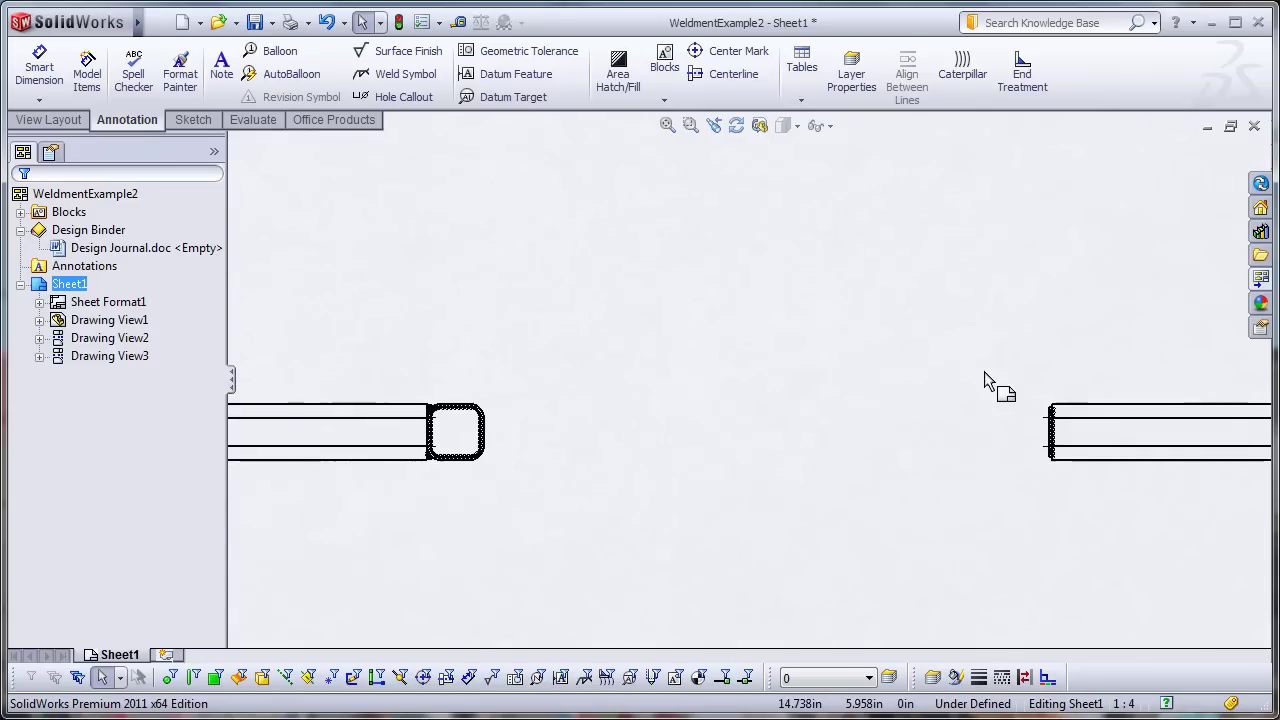
middle_click_drag(984, 371, 672, 360)
scroll(672, 360, "up", 2)
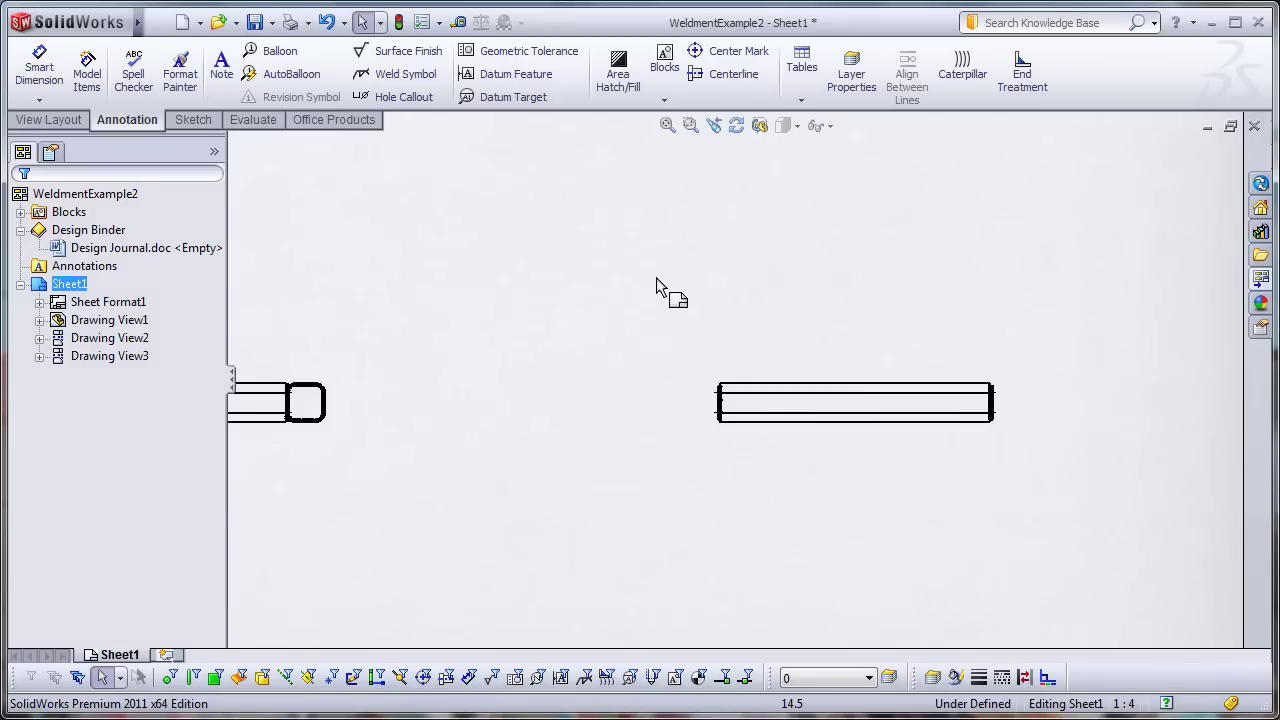
scroll(656, 277, "up", 3)
middle_click_drag(690, 262, 723, 408)
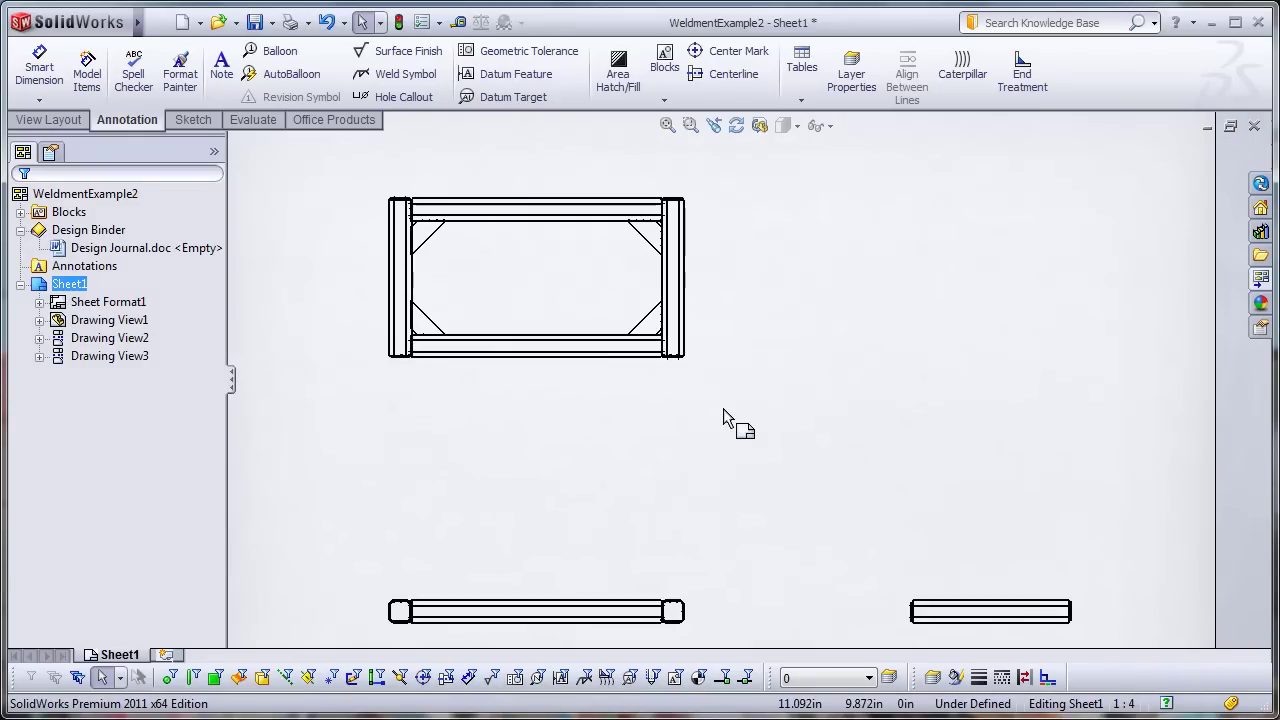
middle_click_drag(723, 408, 694, 402)
Try a continuous full-length caterpillar on the diagonal edge of the lower-right gusset in the top view.
scroll(640, 350, "down", 5)
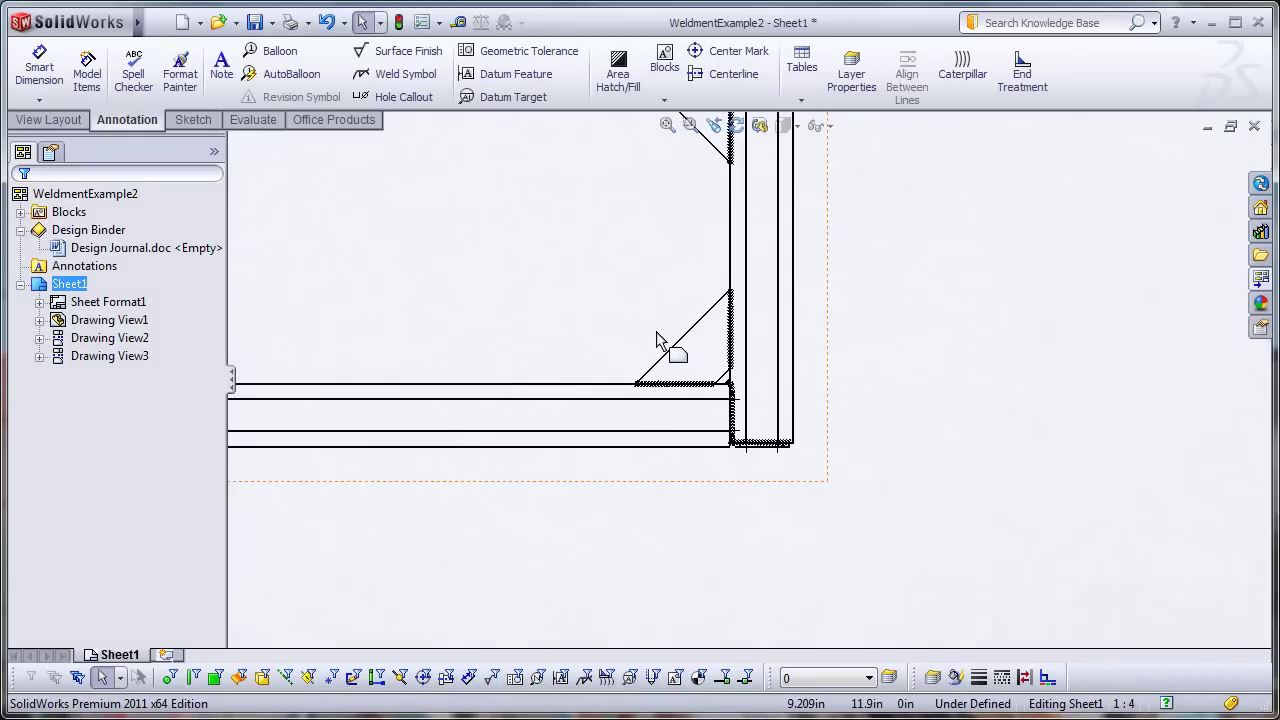
scroll(728, 343, "down", 3)
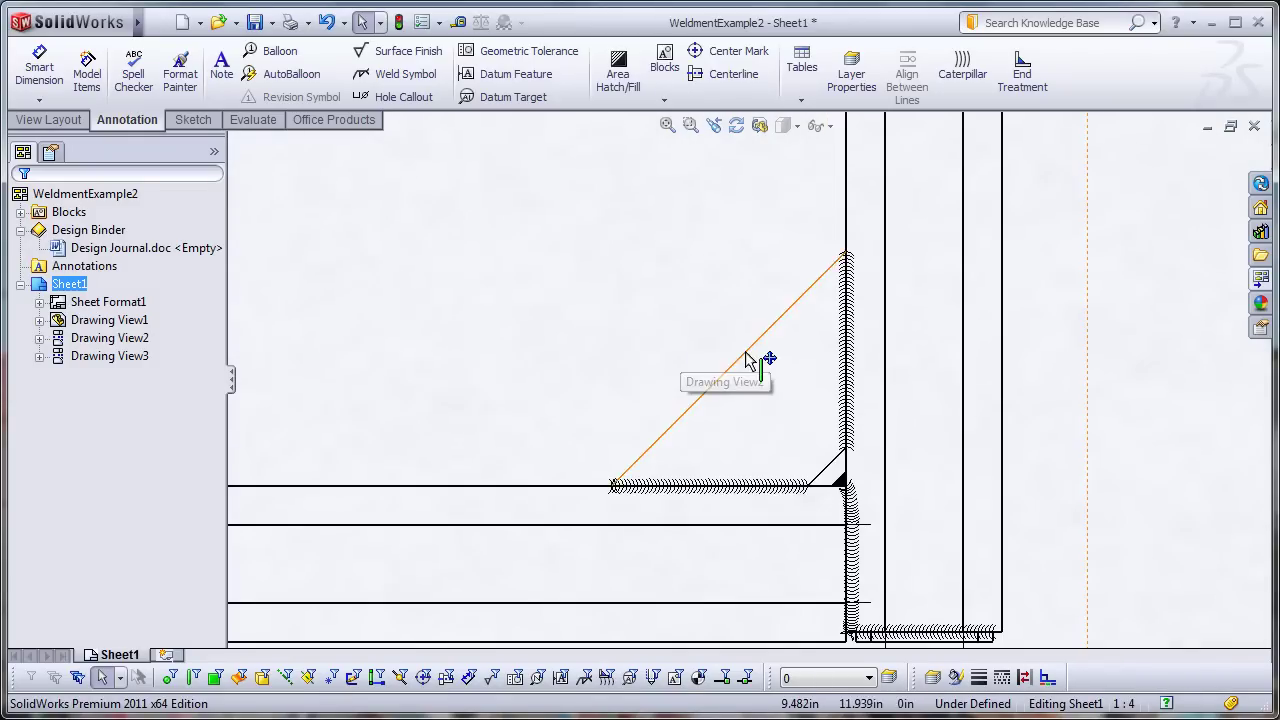
left_click(745, 351)
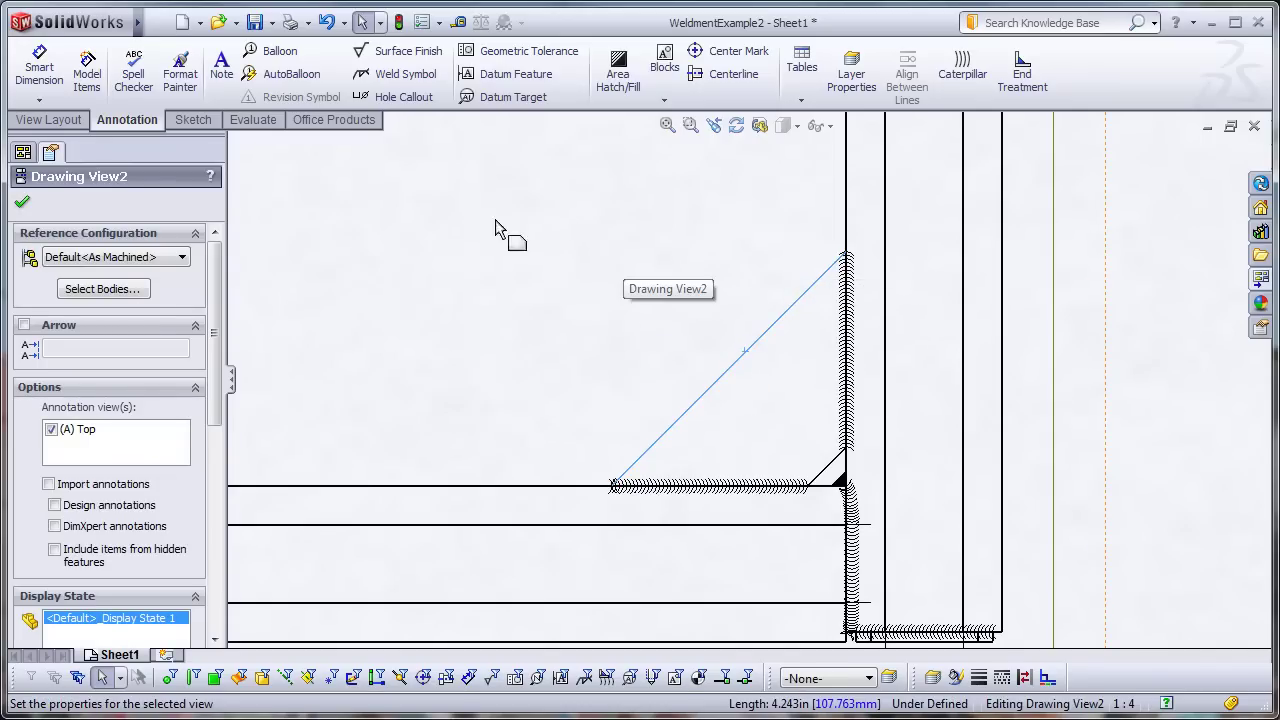
left_click(965, 80)
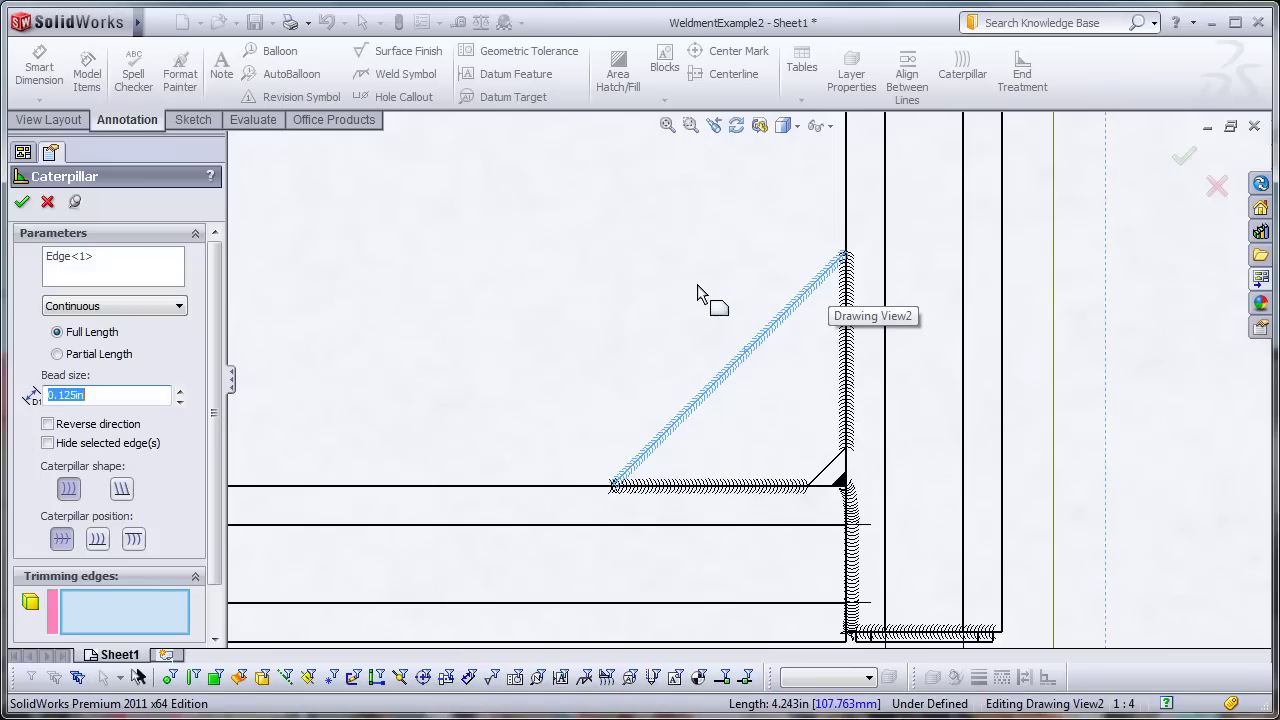
left_click(47, 201)
Move the top view slightly down on the sheet, closer to the front view.
scroll(715, 300, "up", 9)
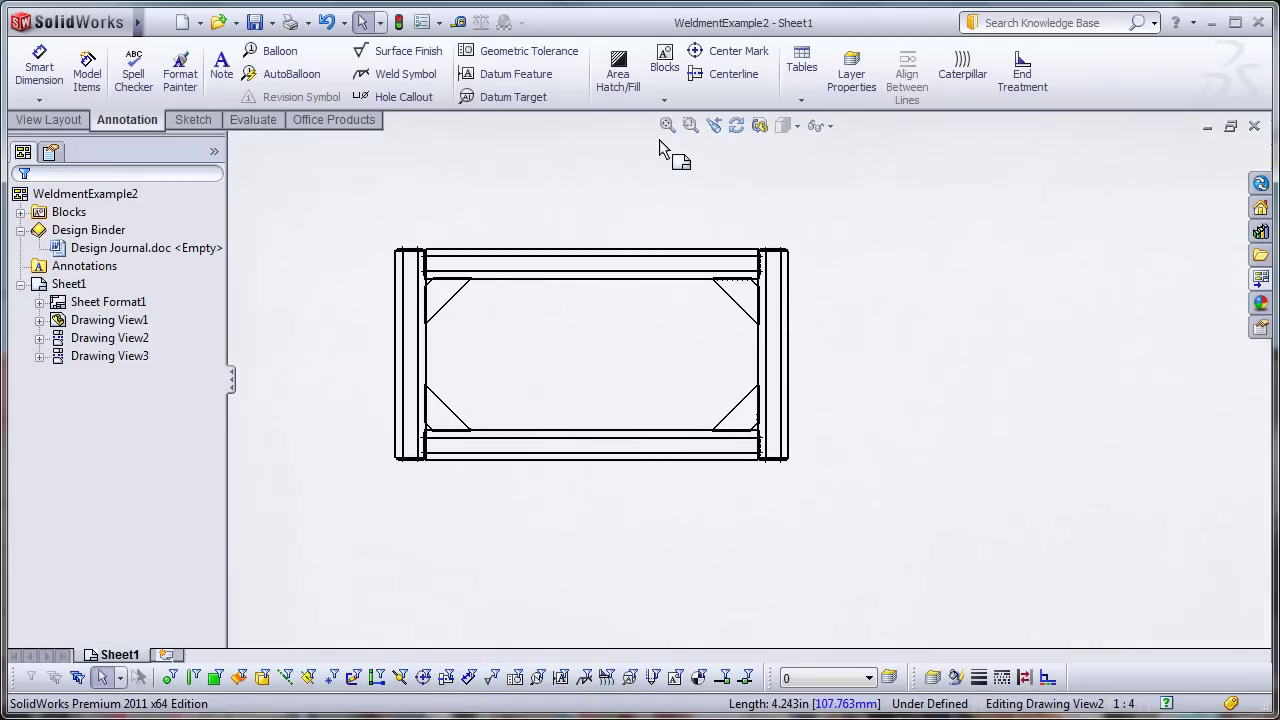
left_click(668, 125)
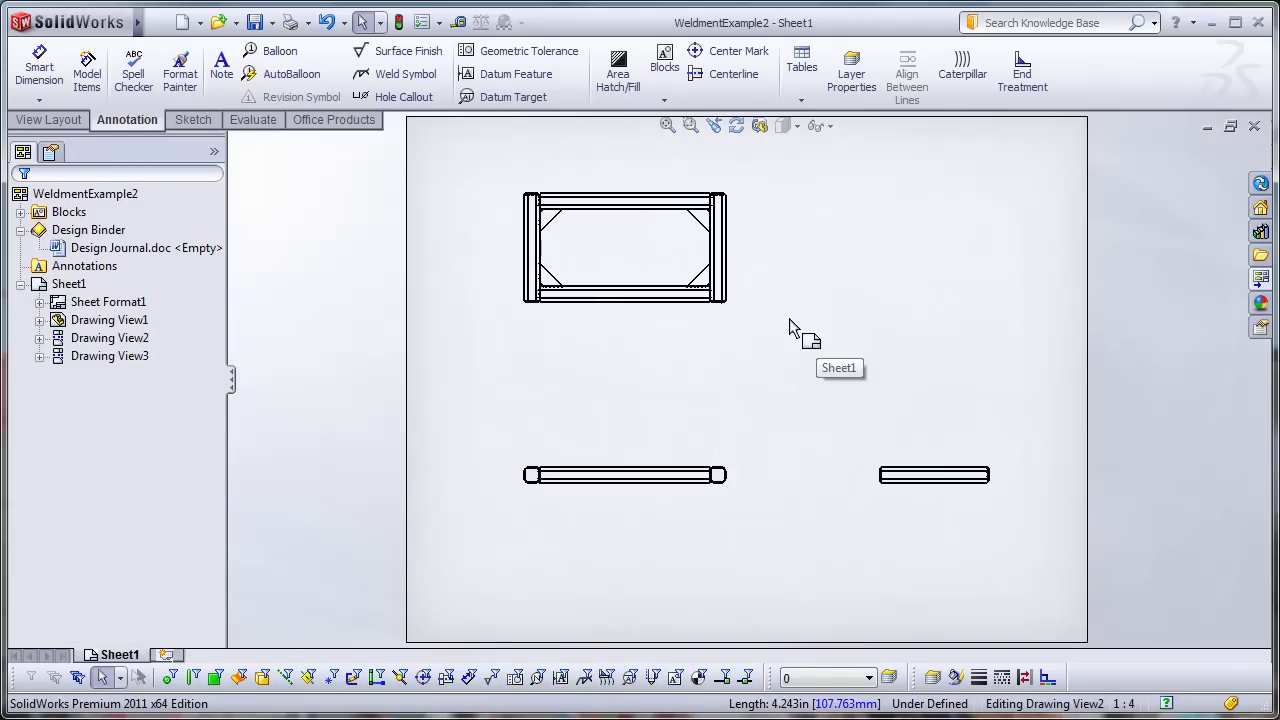
left_click_drag(710, 327, 707, 347)
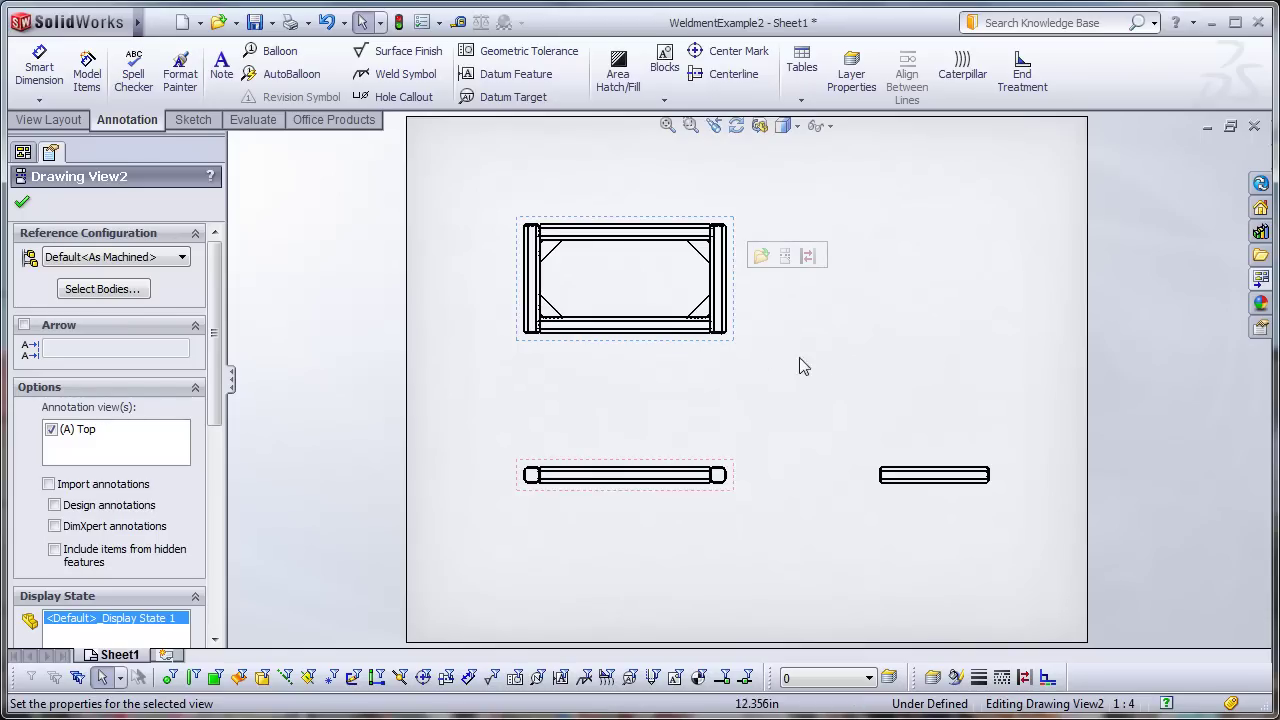
scroll(805, 385, "up", 1)
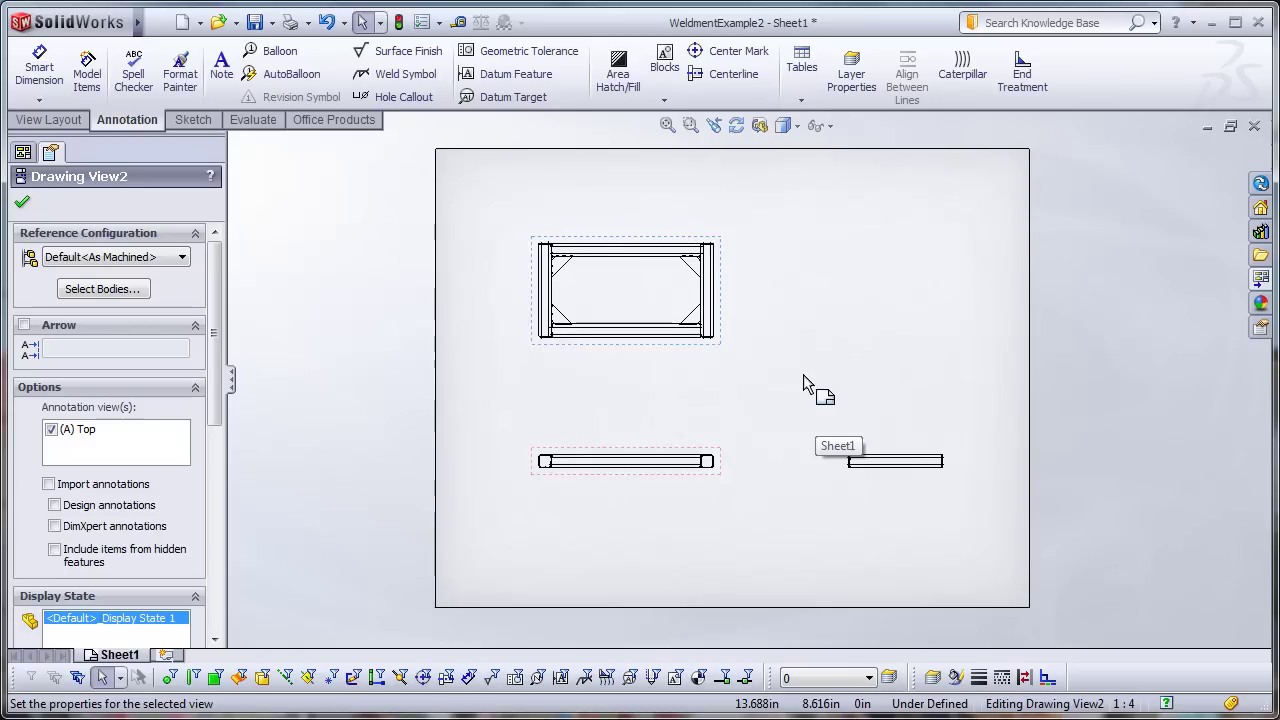
scroll(793, 383, "down", 1)
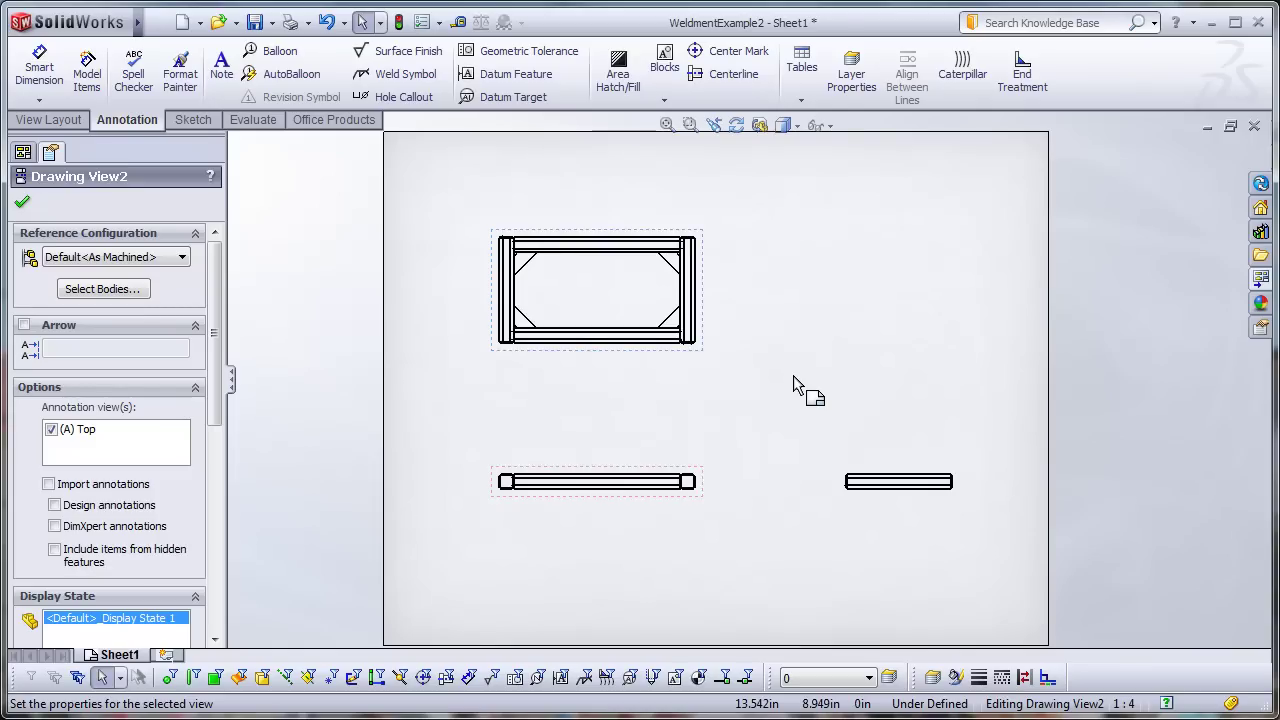
Switch to the WeldmentExample2 part and examine the cosmetic weld beads at the rear corner joint and its gusset.
key("ctrl+Tab")
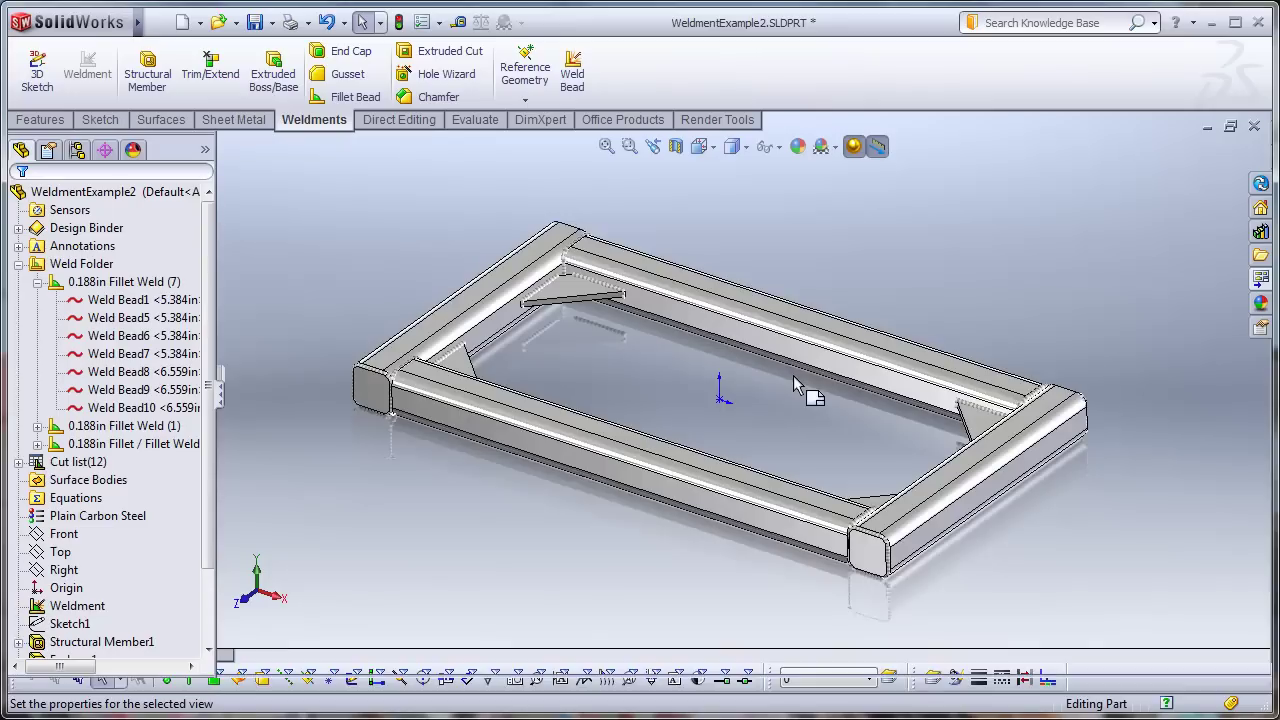
scroll(610, 228, "down", 8)
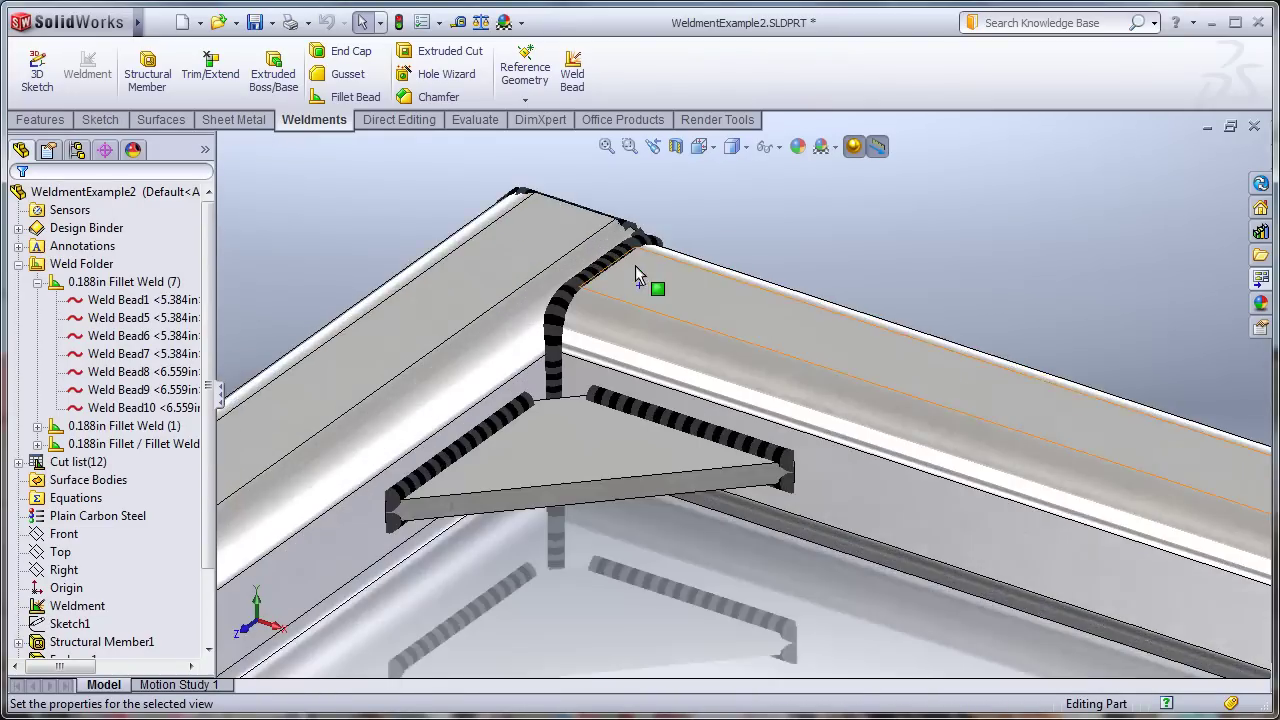
scroll(639, 234, "up", 2)
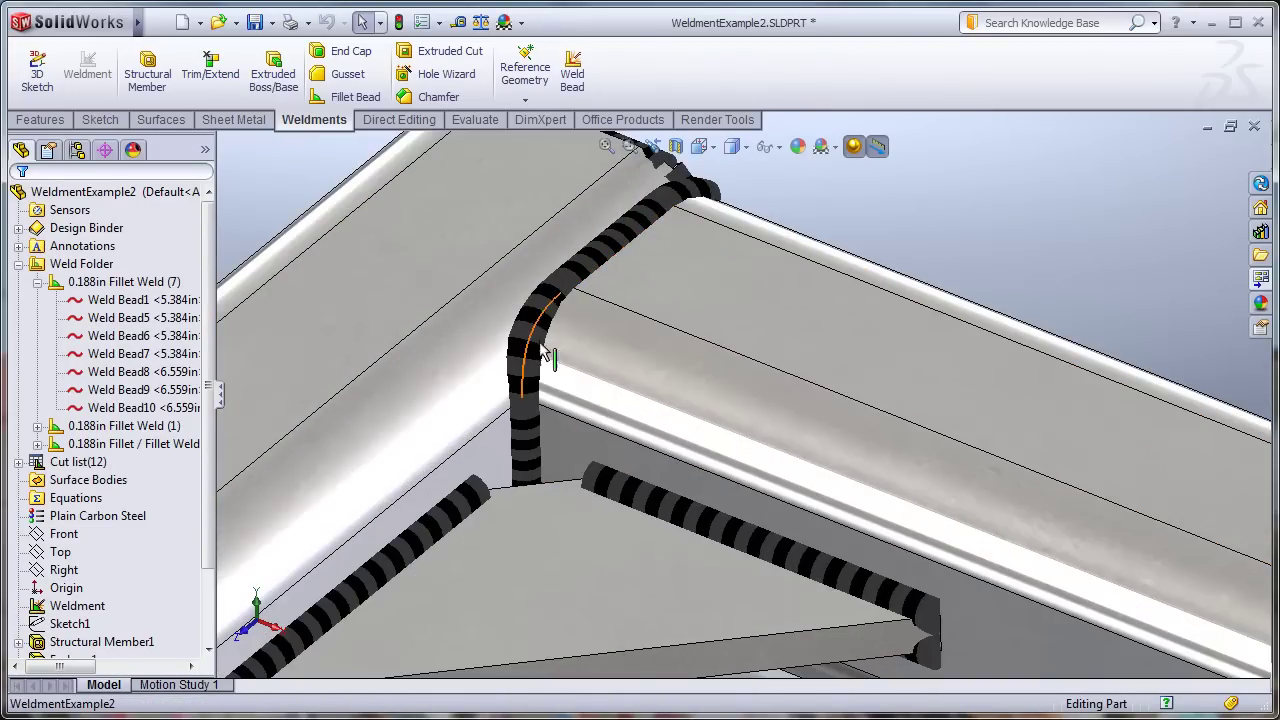
scroll(740, 477, "up", 2)
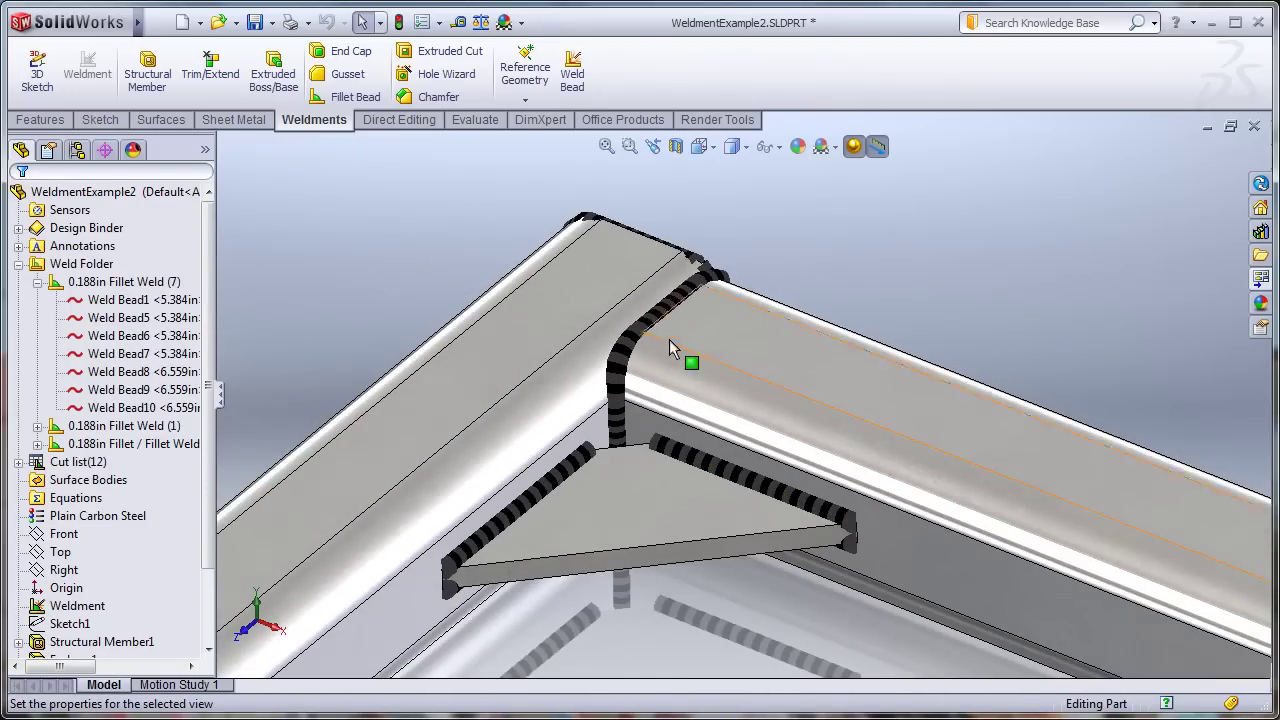
middle_click_drag(691, 334, 686, 326)
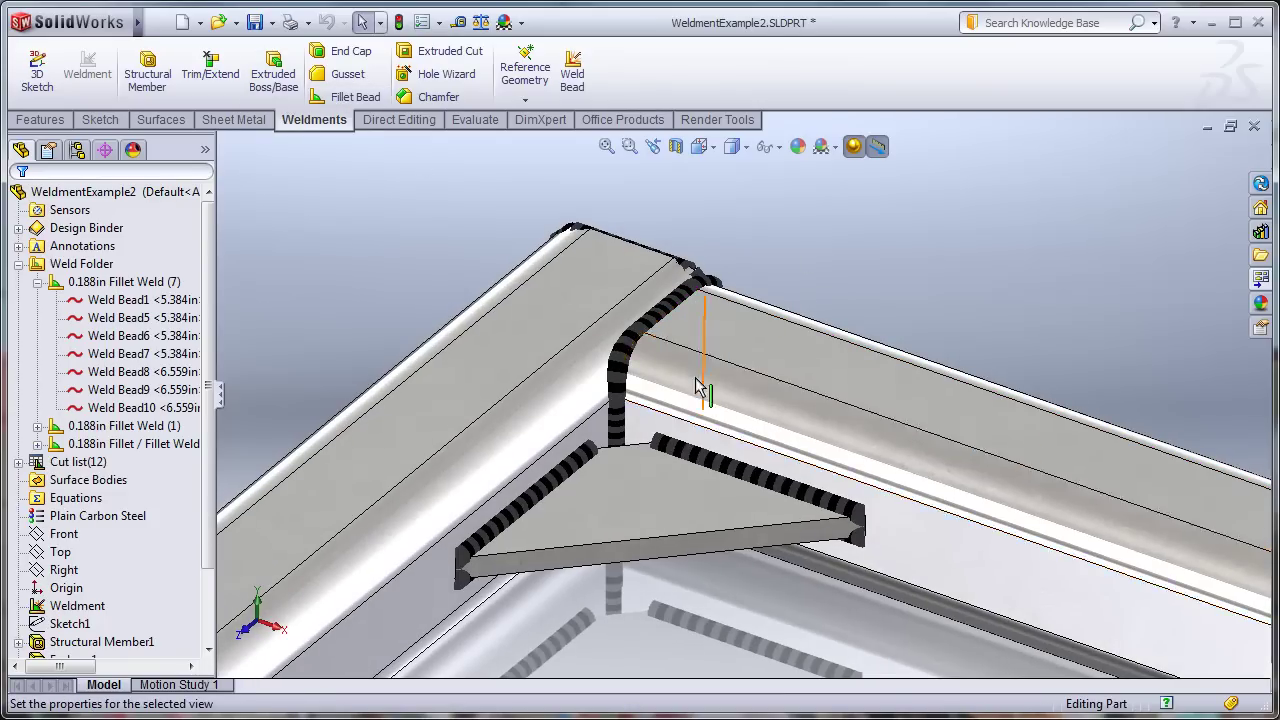
scroll(706, 329, "up", 1)
scroll(727, 425, "up", 1)
scroll(725, 422, "up", 5)
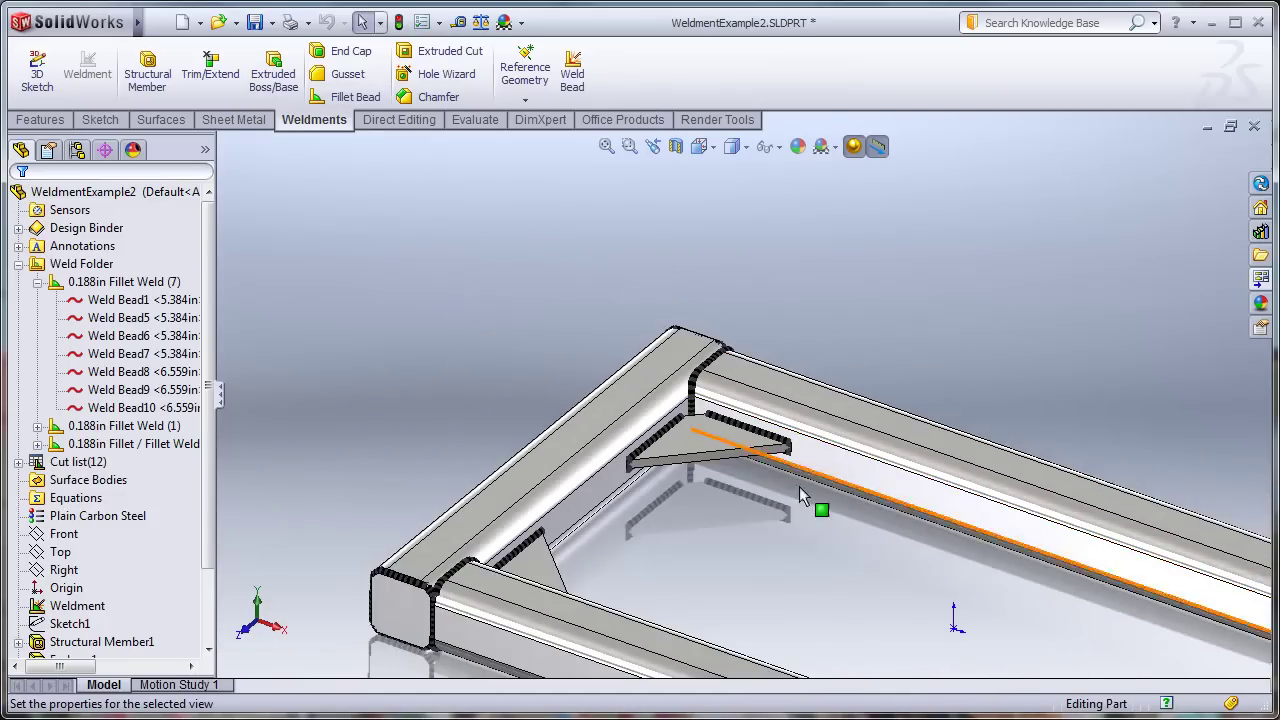
middle_click_drag(734, 393, 738, 394)
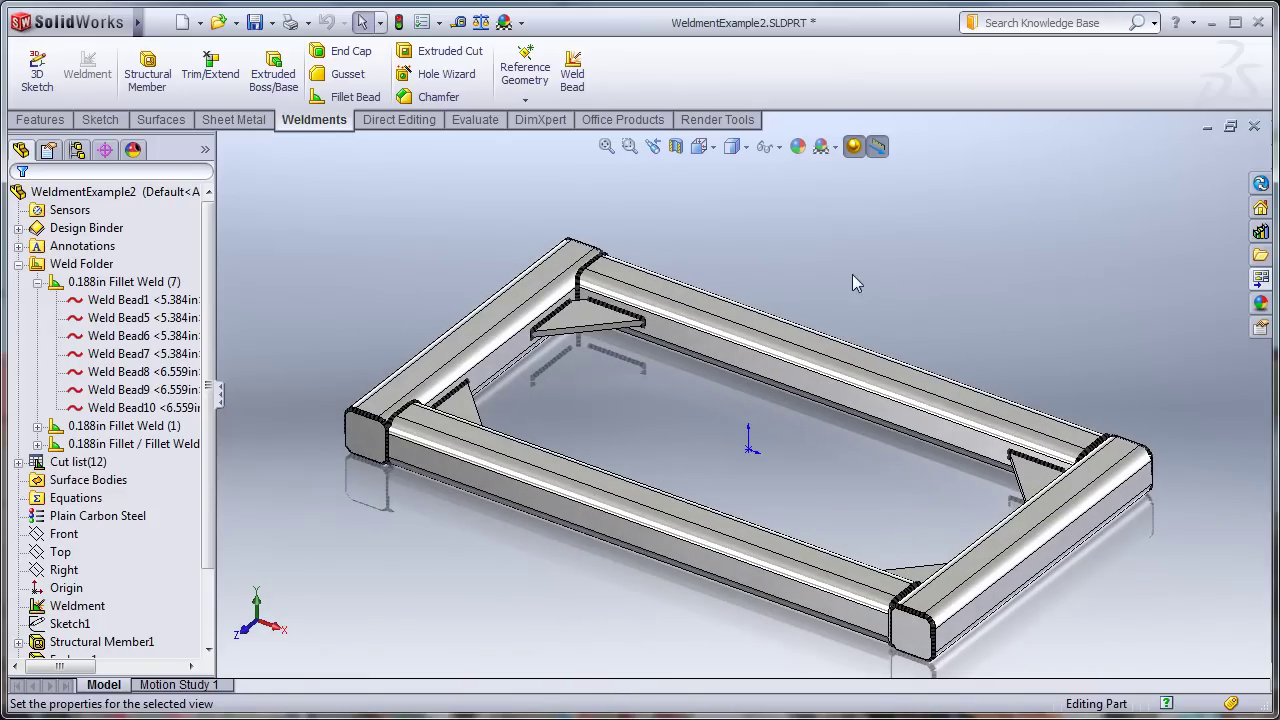